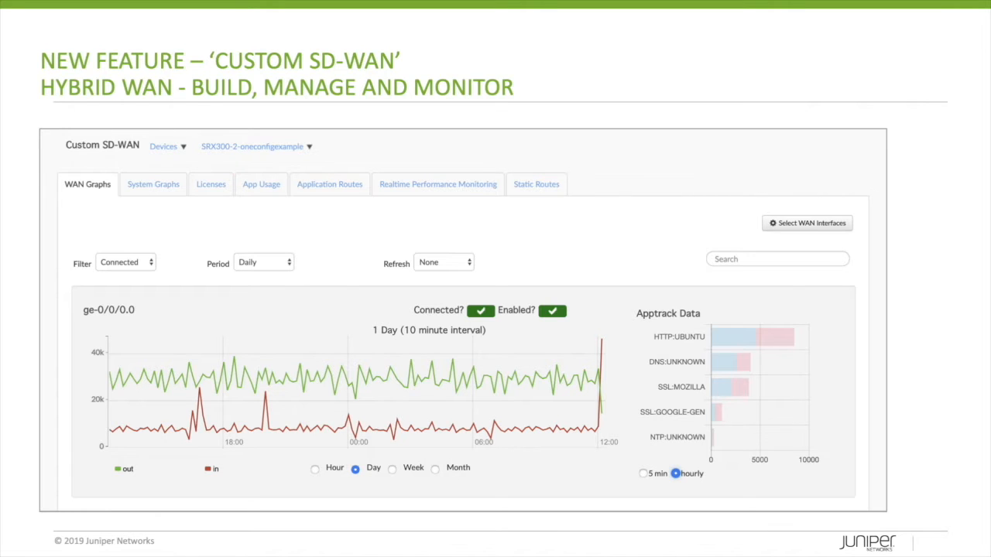
- Advance the presentation from the Custom SD-WAN slide to the Live Demonstration slide
{"action": "key", "text": "Right"}
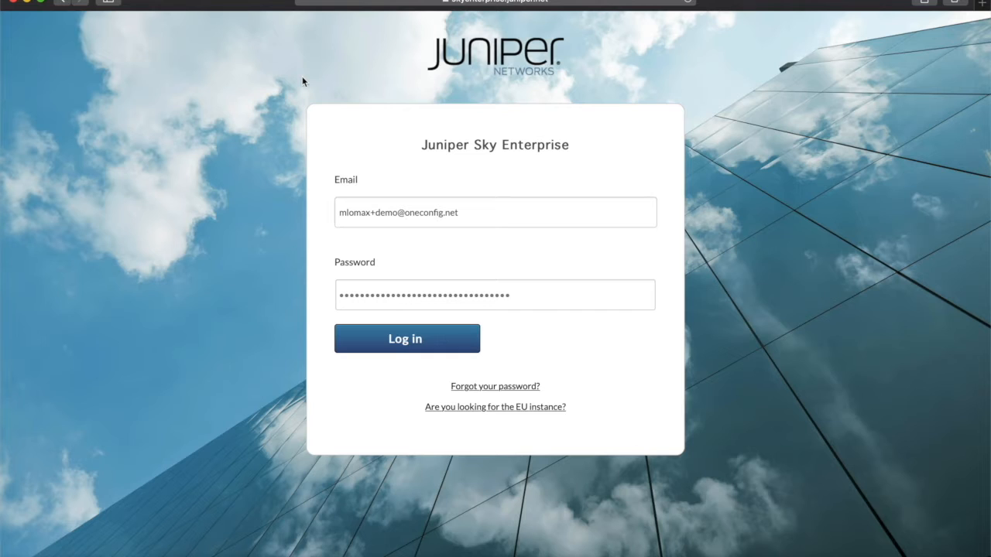
- Sign in to Juniper Sky Enterprise and enter the authenticator app's verification code
{"action": "left_click", "coordinate": [450, 349]}
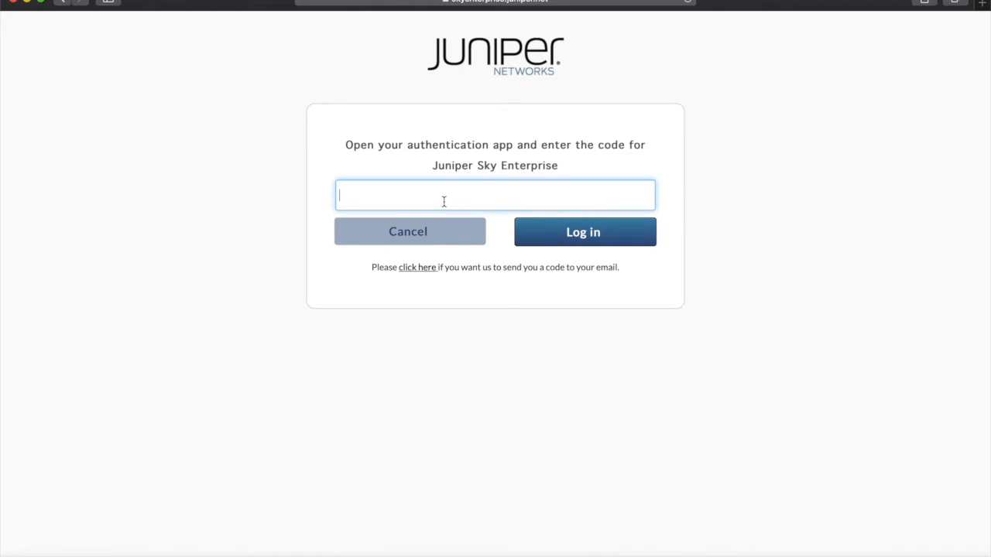
{"action": "left_click", "coordinate": [580, 240]}
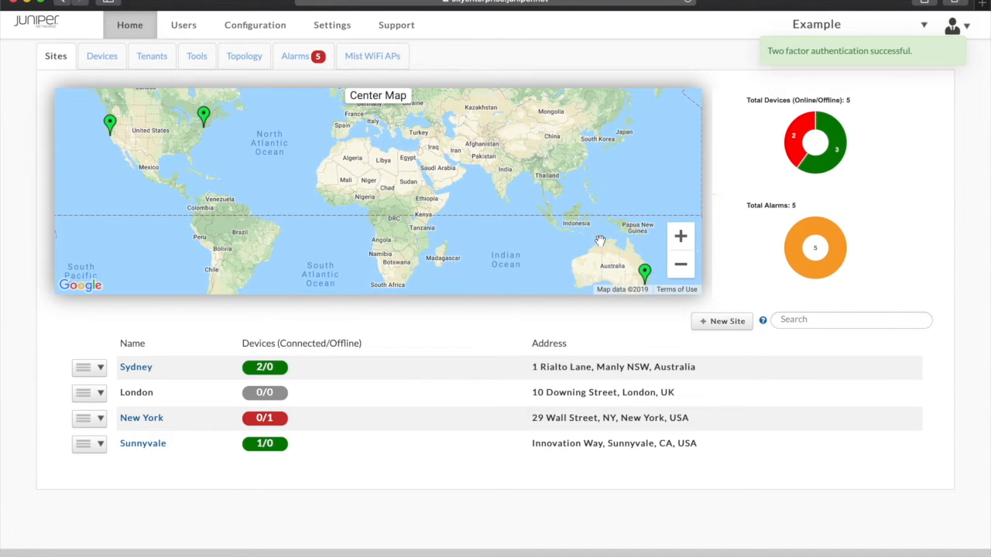
- View the Sydney site's details on the map, then bring up the five-device company list
{"action": "left_click", "coordinate": [645, 273]}
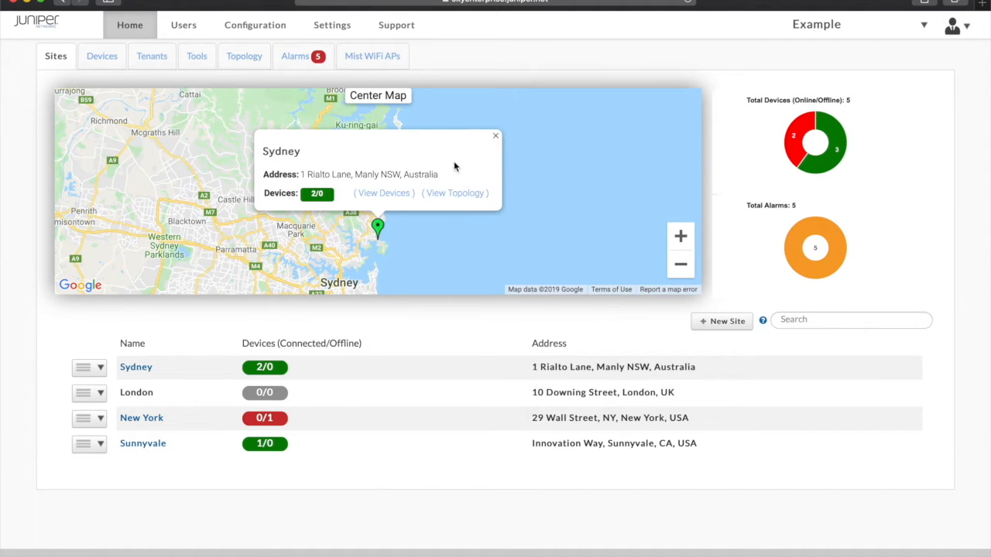
{"action": "left_click", "coordinate": [497, 138]}
{"action": "left_click", "coordinate": [391, 97]}
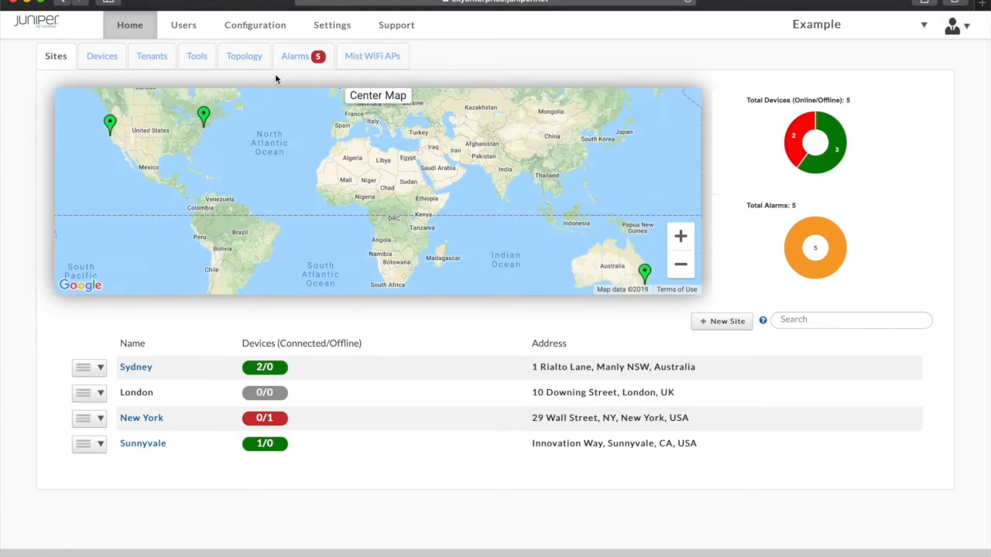
{"action": "left_click", "coordinate": [101, 65]}
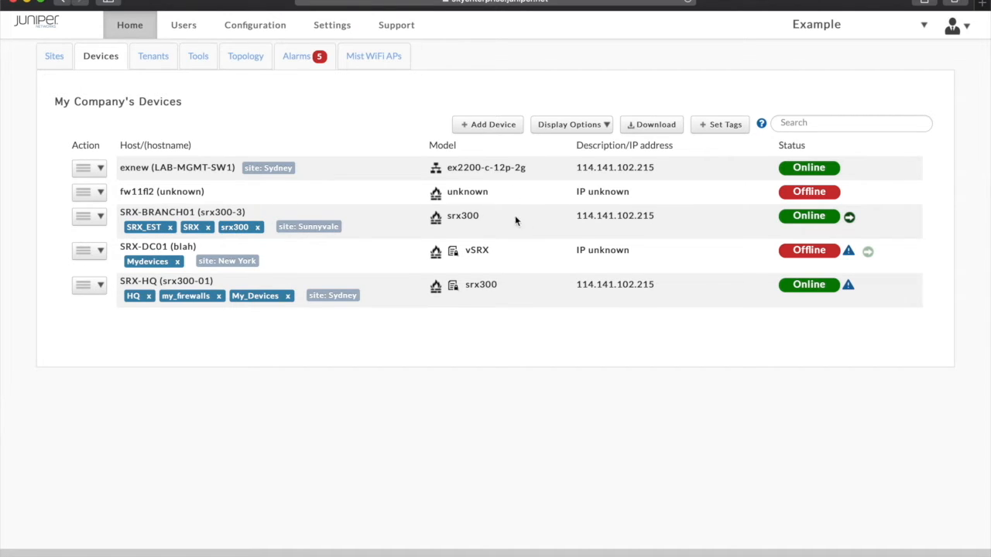
{"action": "left_click", "coordinate": [809, 123]}
{"action": "type", "text": "hq"}
{"action": "key", "text": "Return"}
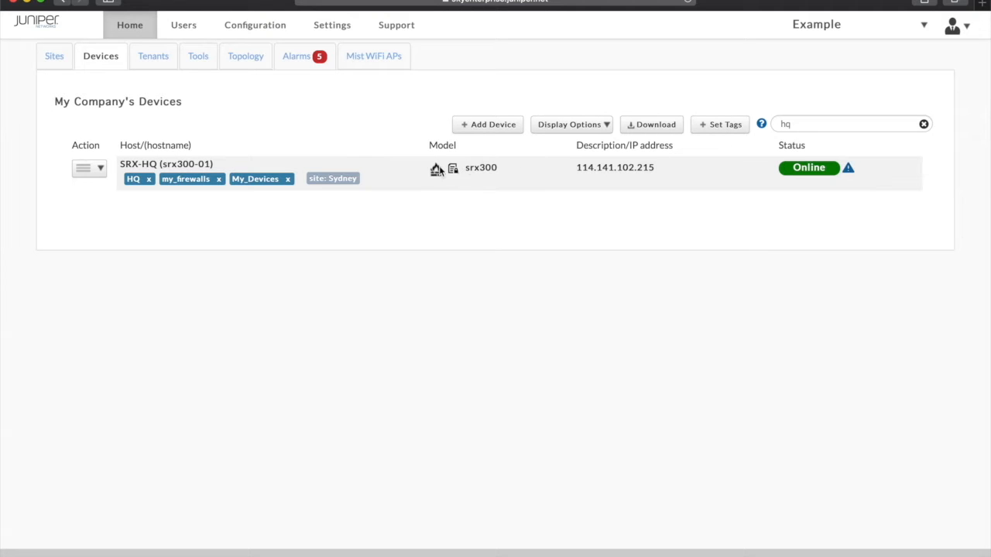
{"action": "double_click", "coordinate": [794, 126]}
{"action": "key", "text": "BackSpace"}
{"action": "key", "text": "Return"}
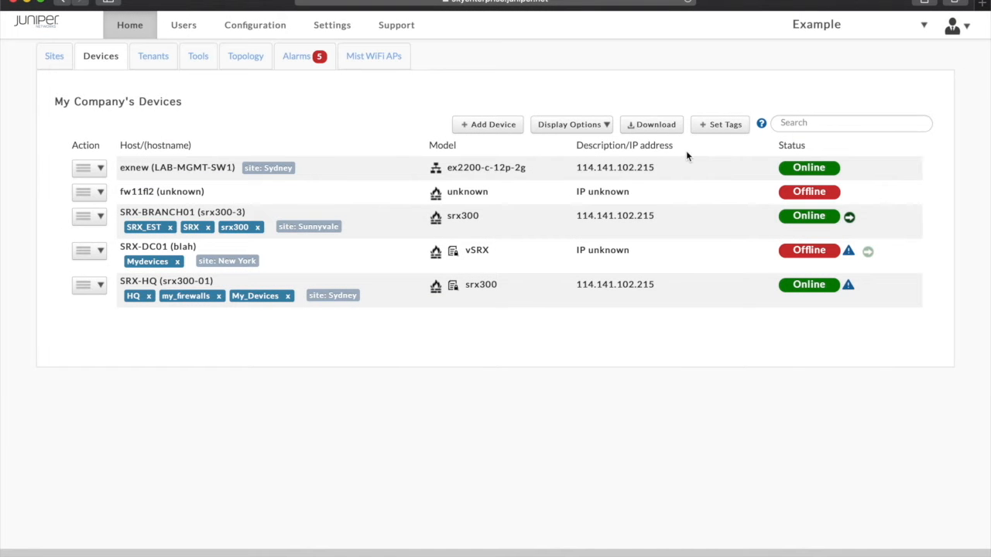
- Add a new 'access' tag to the exnew-example switch and save it
{"action": "left_click", "coordinate": [720, 125]}
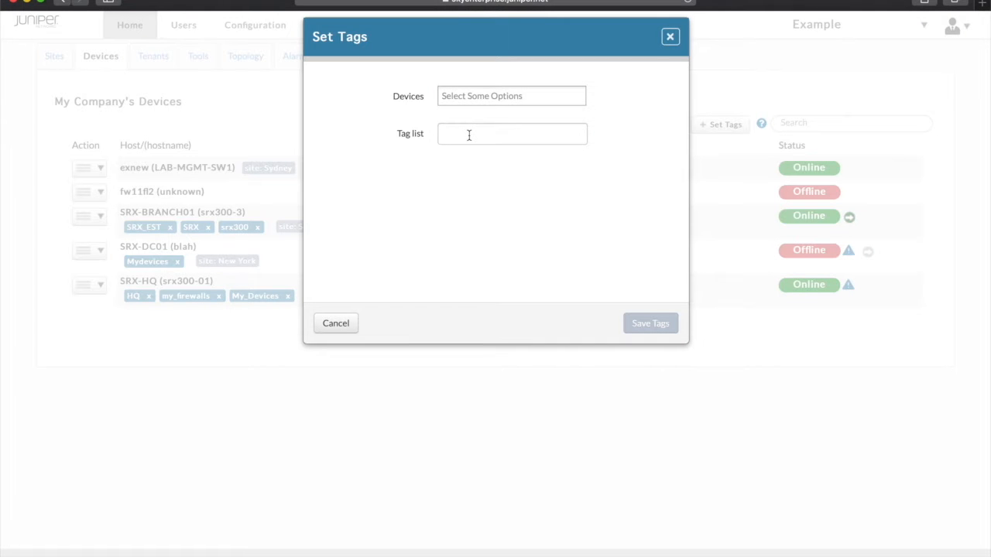
{"action": "left_click", "coordinate": [468, 135]}
{"action": "type", "text": "acc"}
{"action": "key", "text": "super+a"}
{"action": "key", "text": "BackSpace"}
{"action": "type", "text": "h"}
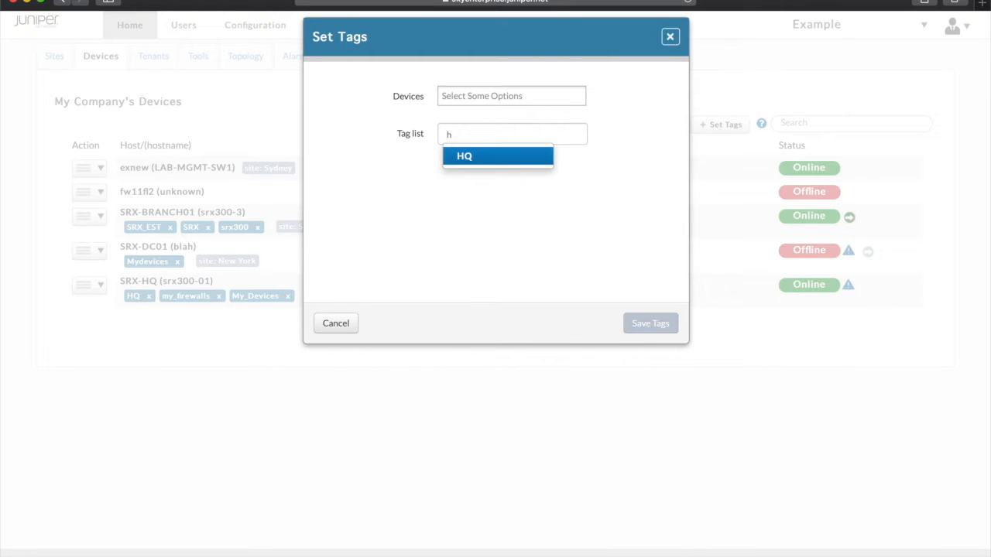
{"action": "key", "text": "BackSpace"}
{"action": "type", "text": "access"}
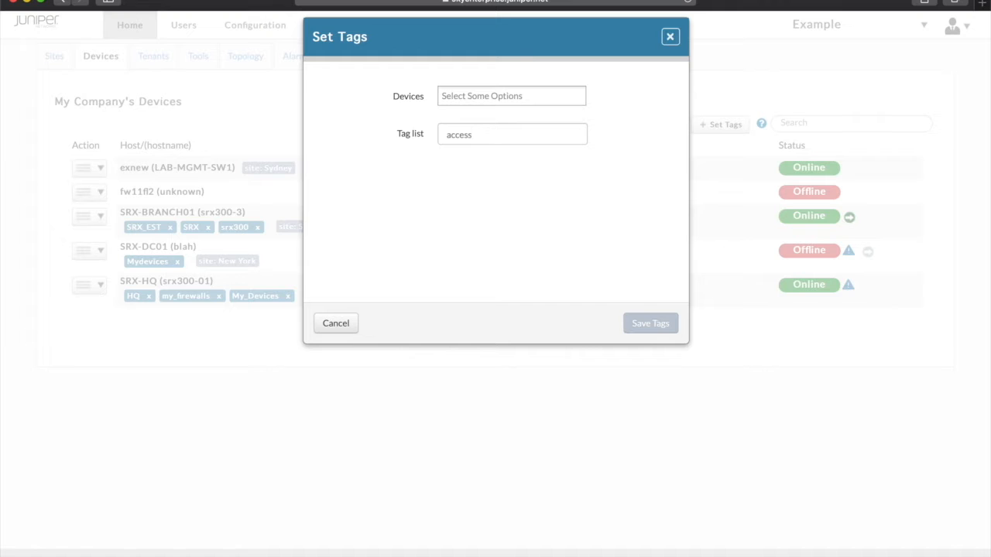
{"action": "key", "text": "Return"}
{"action": "left_click", "coordinate": [457, 97]}
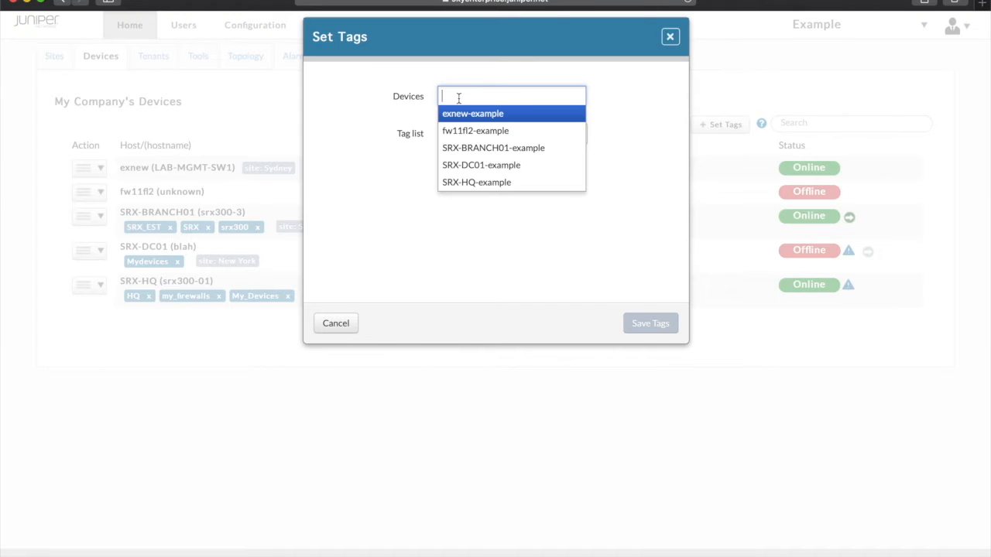
{"action": "left_click", "coordinate": [472, 116]}
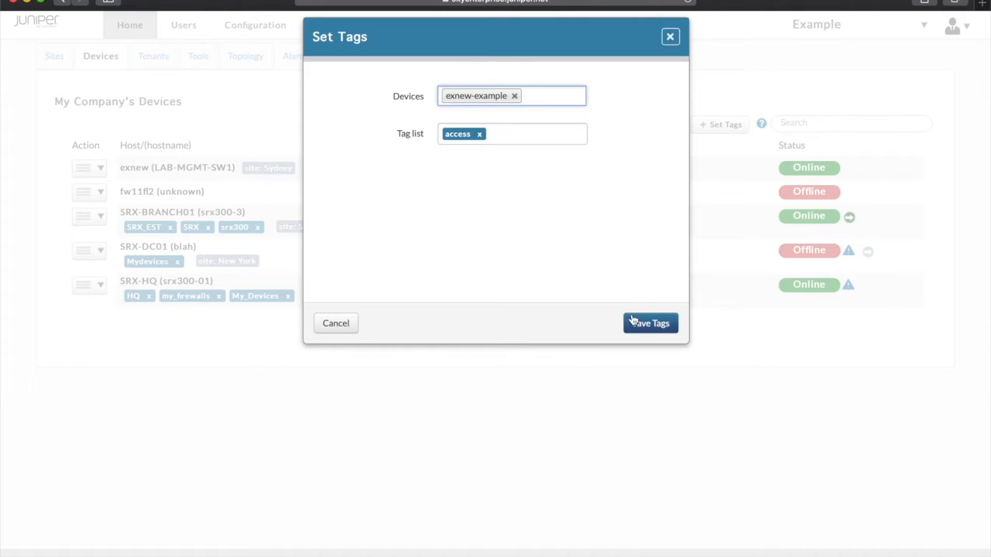
{"action": "left_click", "coordinate": [644, 327]}
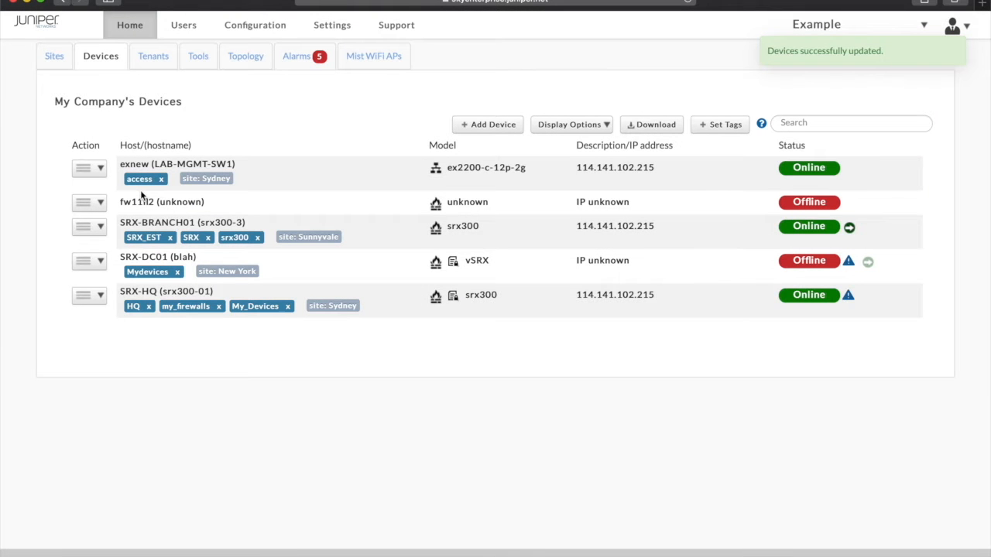
- Download the device list as device-list-2.csv and open it as a spreadsheet
{"action": "left_click", "coordinate": [659, 130]}
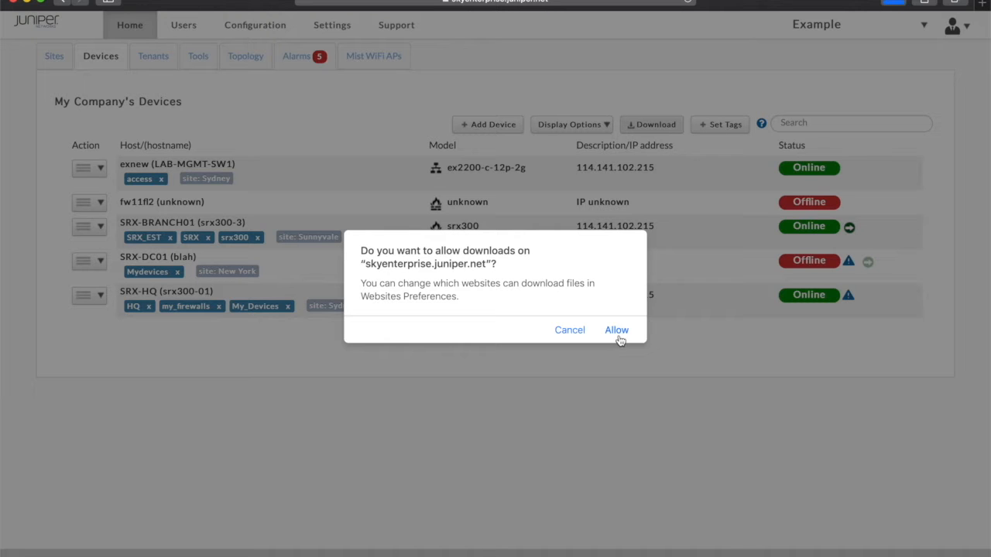
{"action": "left_click", "coordinate": [618, 331]}
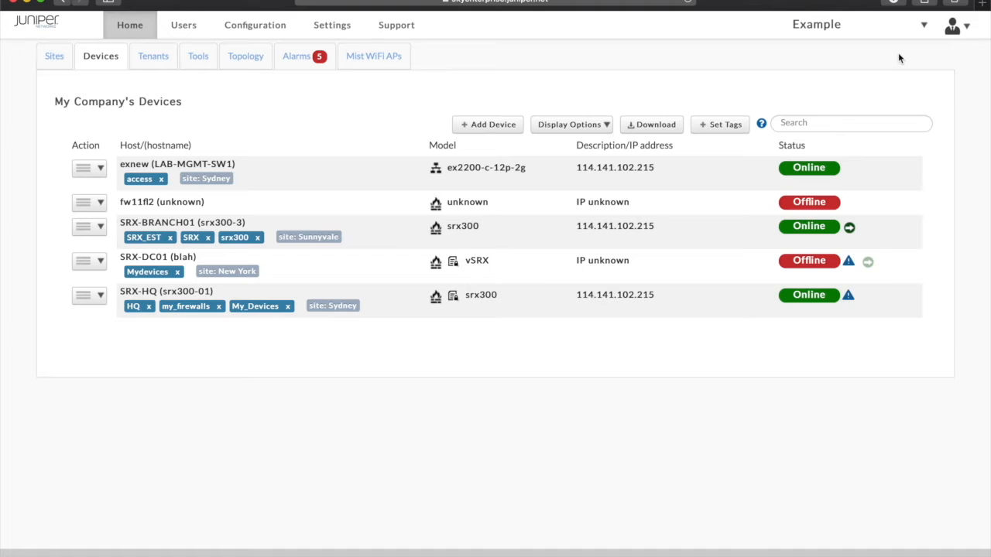
{"action": "left_click", "coordinate": [896, 3]}
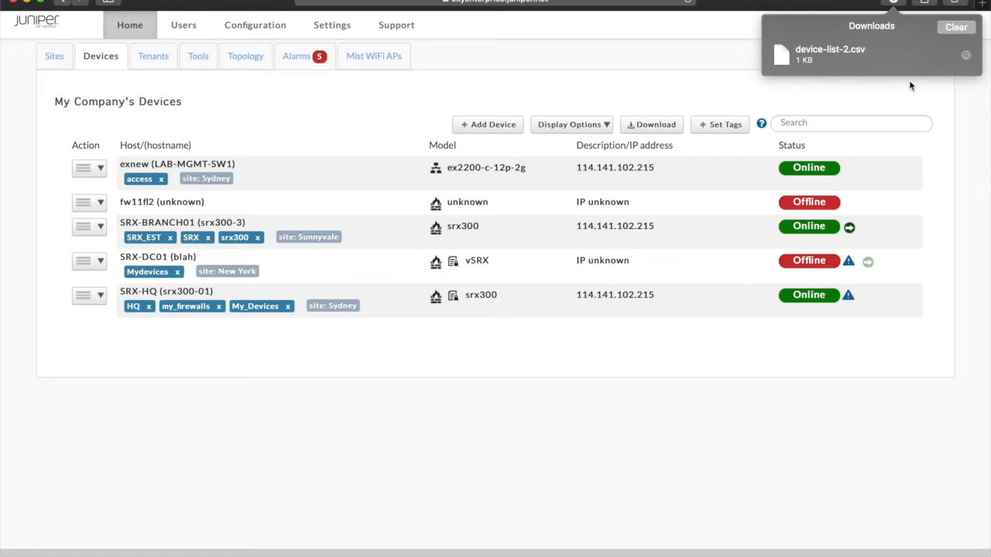
{"action": "left_click", "coordinate": [833, 49]}
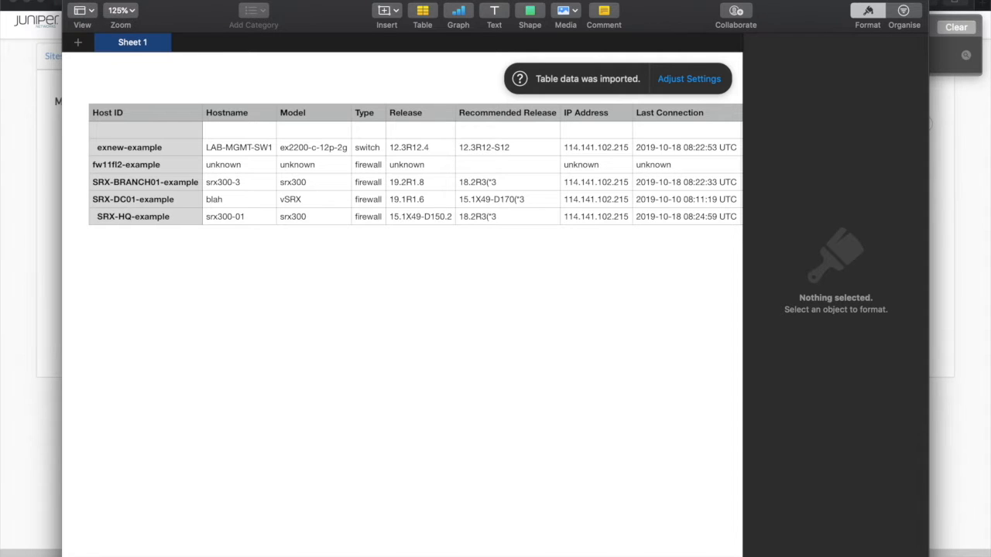
- Quit Numbers to return to the Sky Enterprise Devices page
{"action": "left_click", "coordinate": [74, 2]}
{"action": "left_click", "coordinate": [84, 126]}
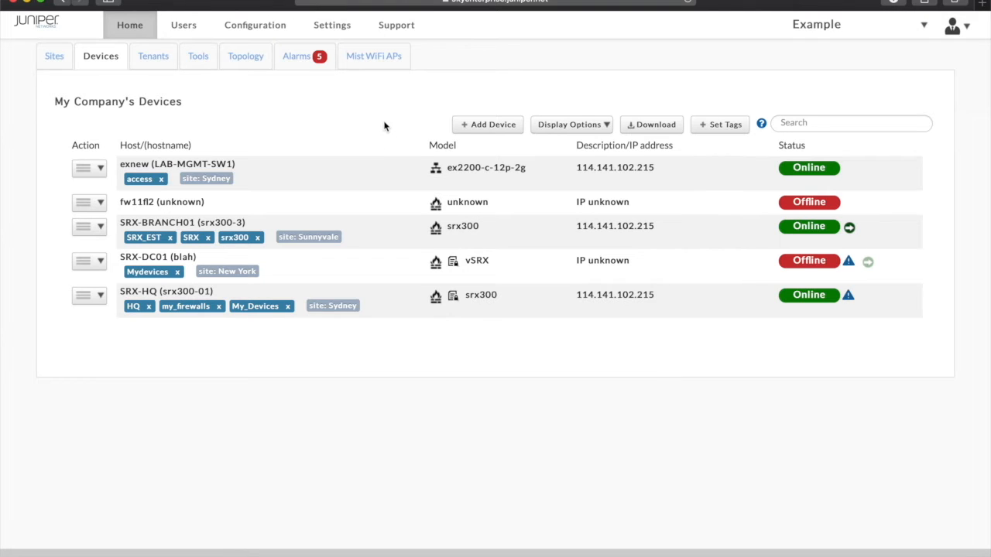
- Create a firewall-category device named webinar1fw1 to generate its configlet
{"action": "left_click", "coordinate": [510, 132]}
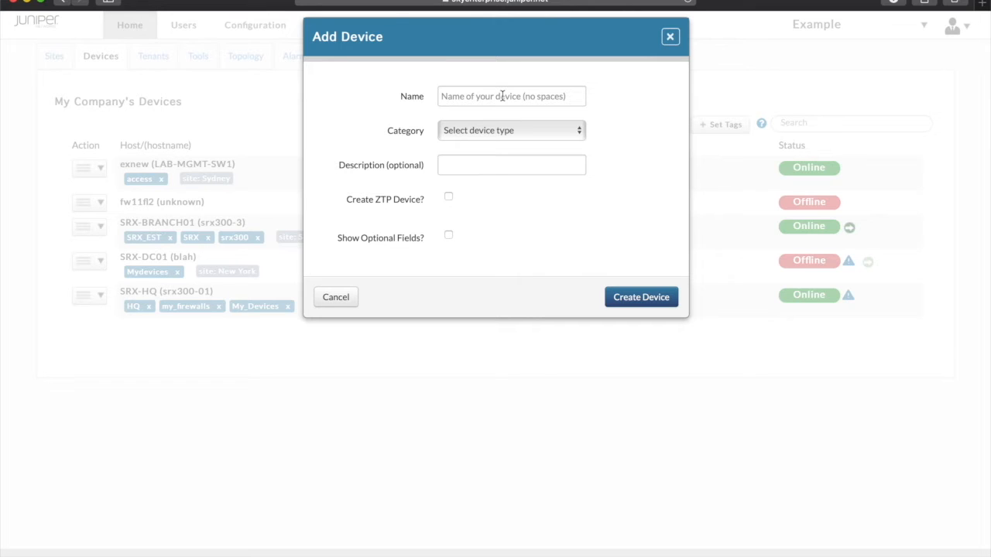
{"action": "left_click", "coordinate": [502, 95]}
{"action": "type", "text": "webinar"}
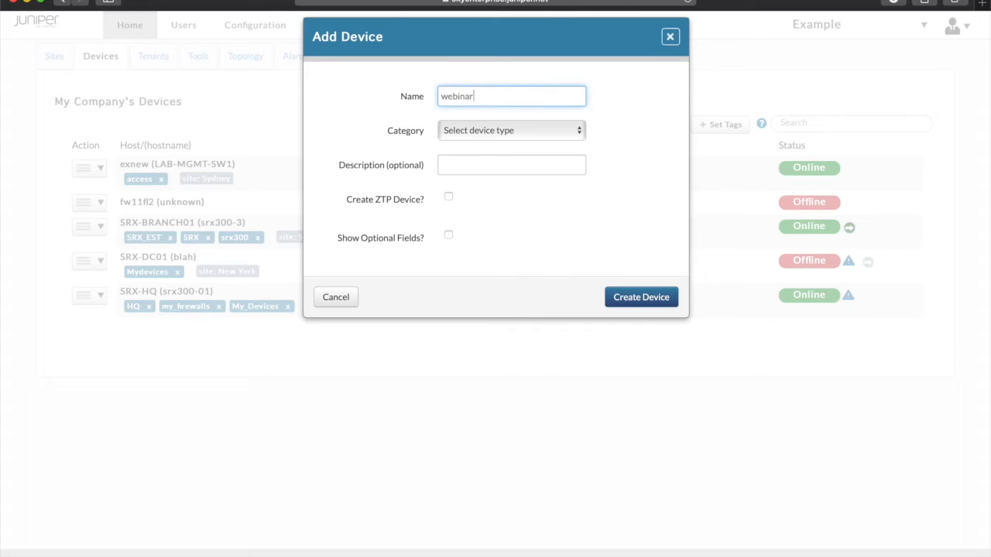
{"action": "type", "text": "1fw1"}
{"action": "key", "text": "Tab"}
{"action": "key", "text": "f"}
{"action": "left_click", "coordinate": [512, 131]}
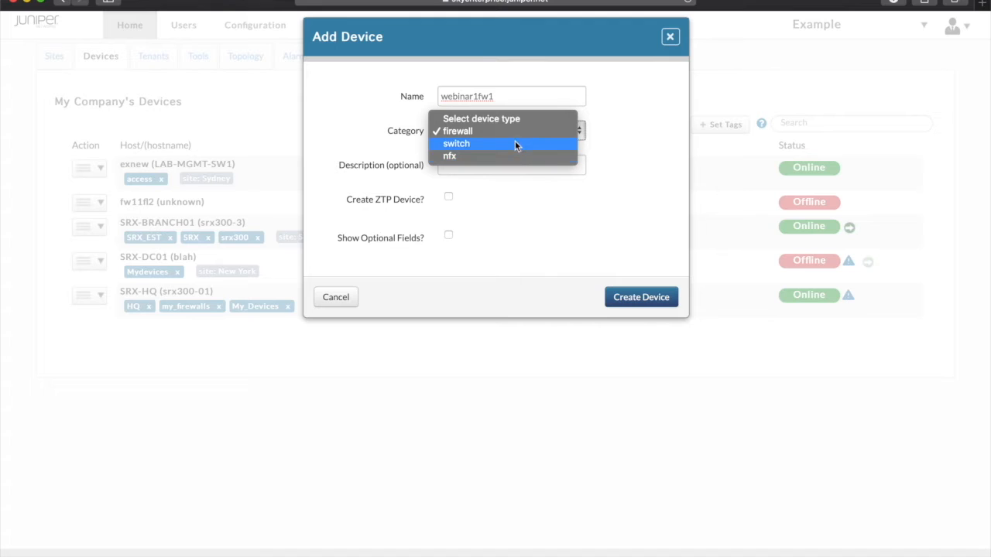
{"action": "left_click", "coordinate": [516, 133]}
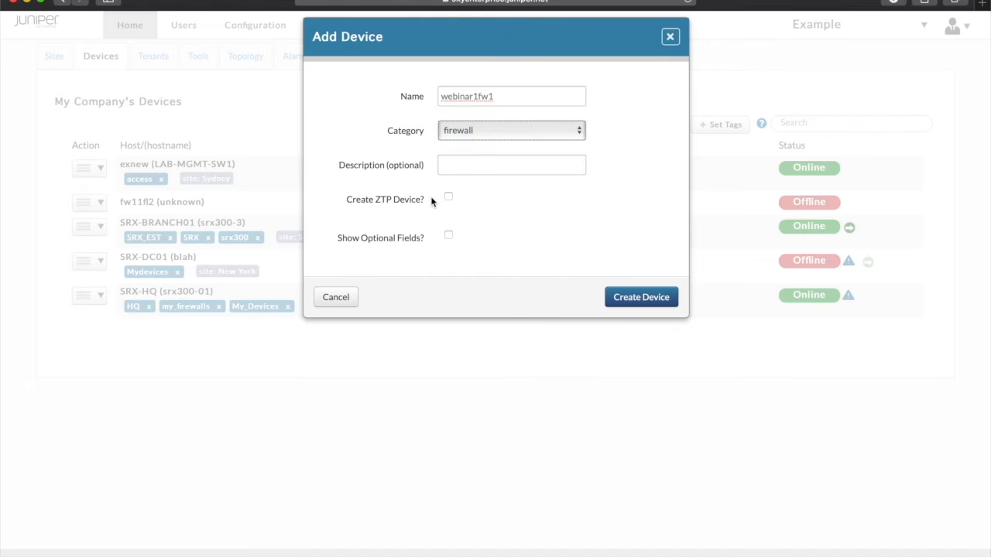
{"action": "left_click", "coordinate": [641, 306]}
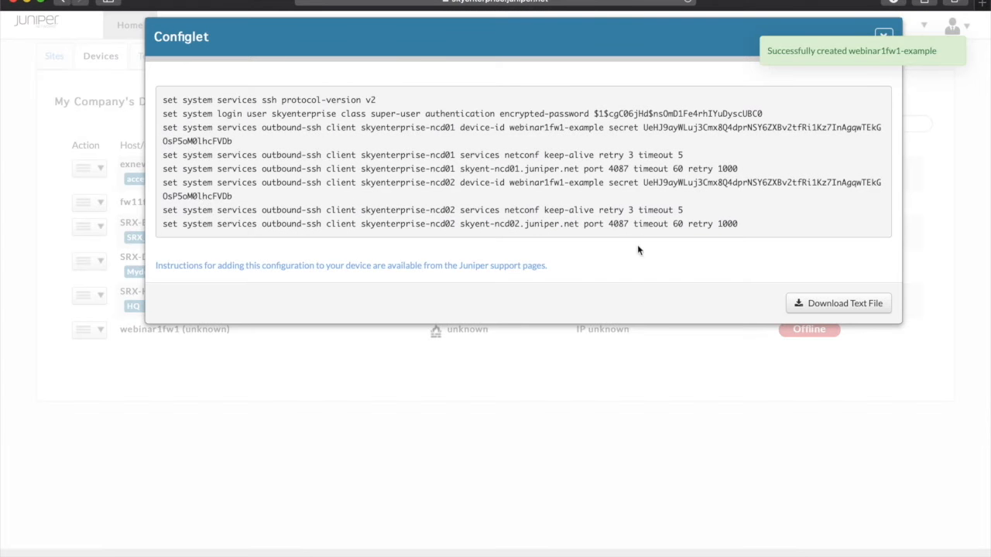
- Copy webinar1fw1's configlet commands and paste them into the SRX SSH session
{"action": "left_click_drag", "start_coordinate": [160, 100], "coordinate": [787, 224]}
{"action": "key", "text": "super+c"}
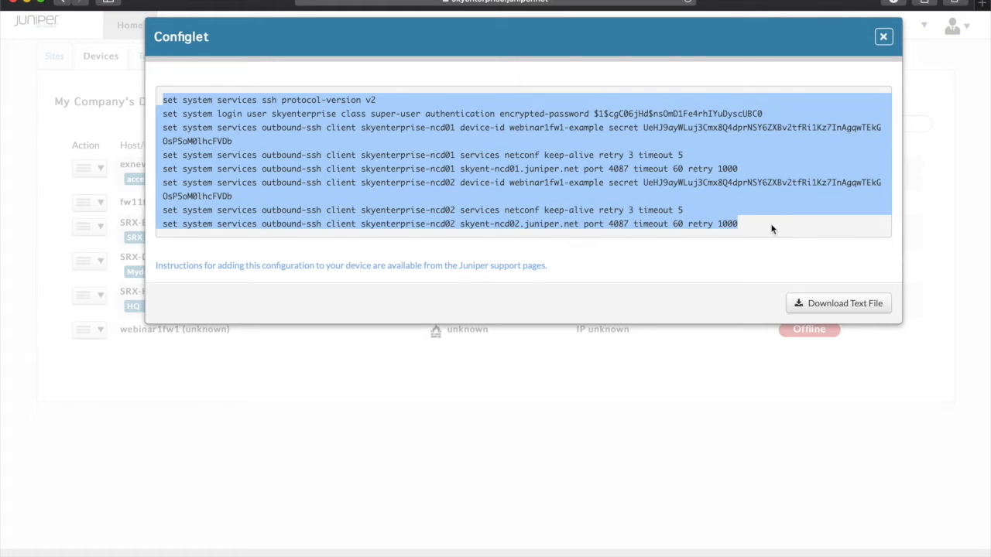
{"action": "left_click", "coordinate": [772, 227]}
{"action": "key", "text": "super+Tab"}
{"action": "key", "text": "super+v"}
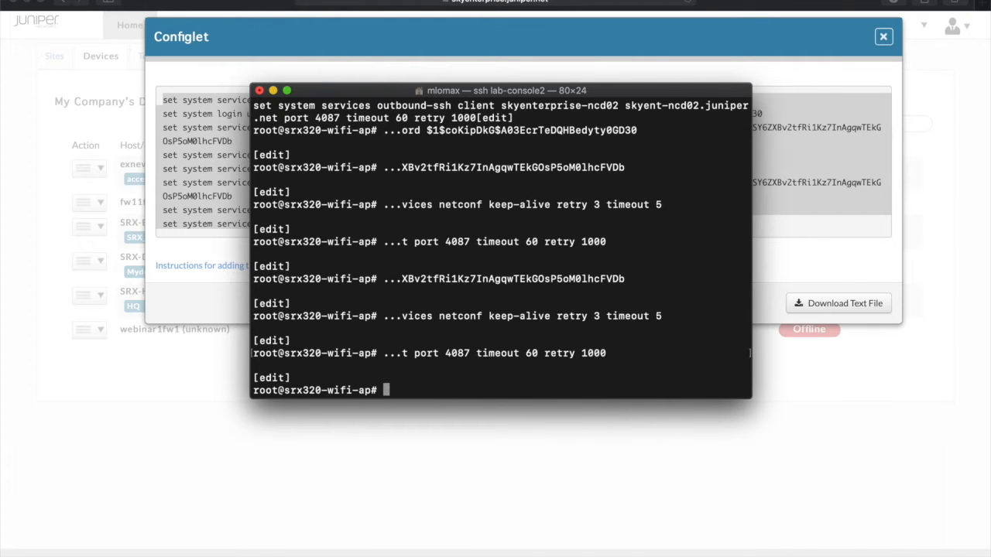
- Enter commit and-quit on the SRX, then return to the configlet in the browser
{"action": "type", "text": "commit and-quit"}
{"action": "key", "text": "Return"}
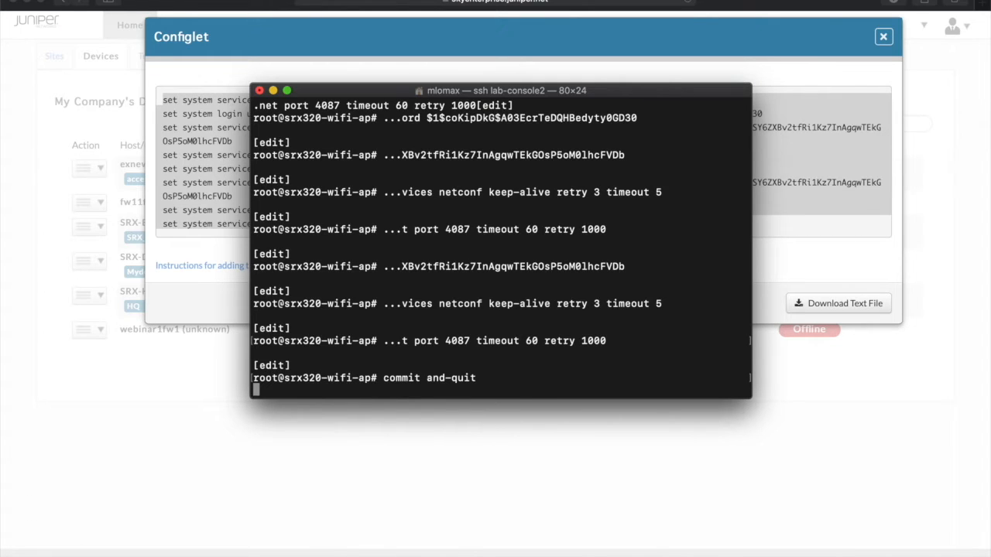
{"action": "left_click", "coordinate": [831, 248]}
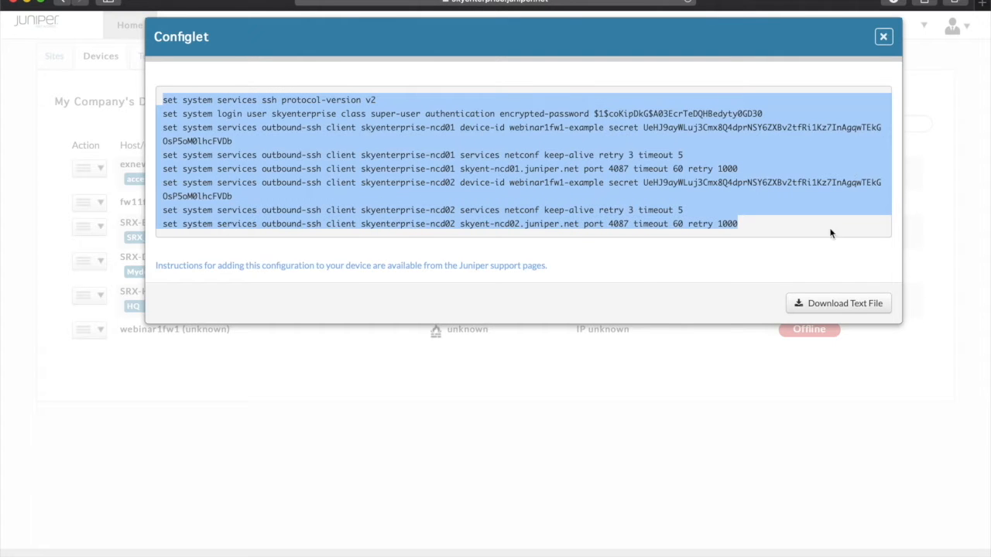
- Run the commit on the SRX and confirm webinar1fw1 appears online as srx320 at 114.141.102.215
{"action": "left_click", "coordinate": [884, 38]}
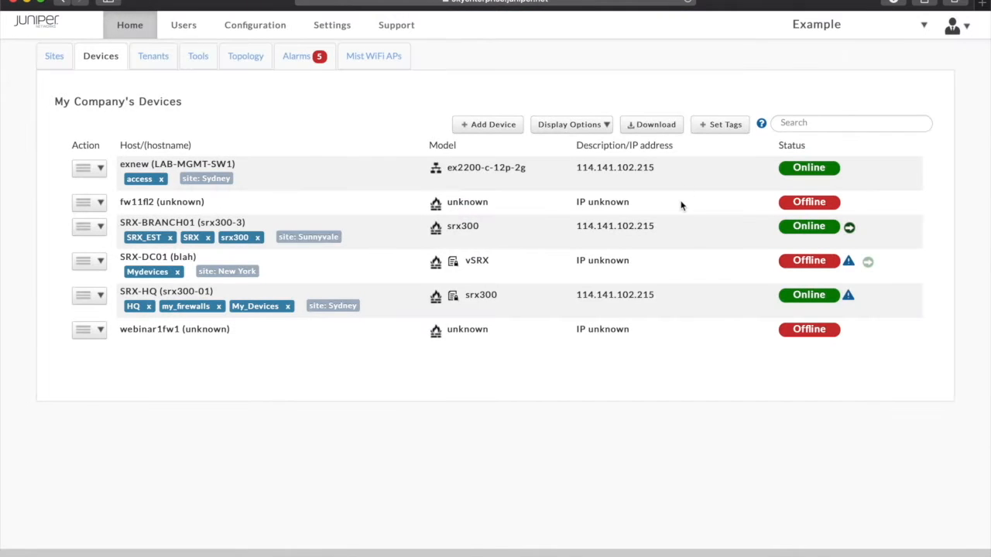
{"action": "key", "text": "super+Tab"}
{"action": "key", "text": "Return"}
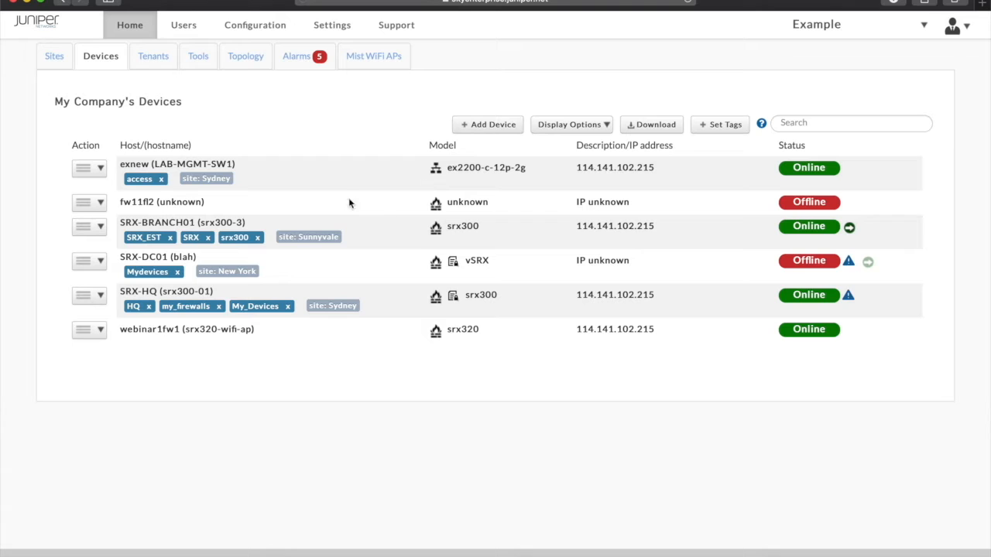
{"action": "triple_click", "coordinate": [202, 334]}
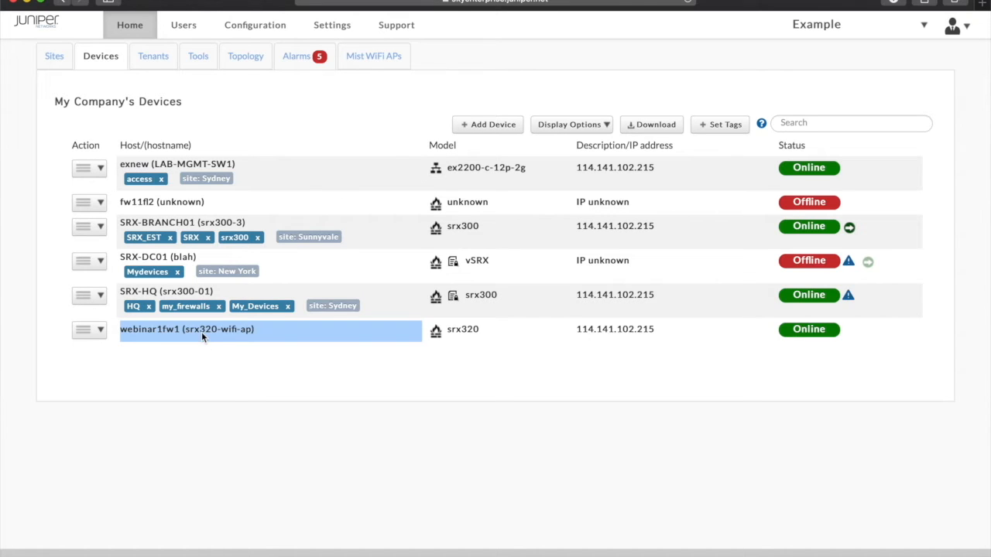
{"action": "left_click", "coordinate": [355, 344]}
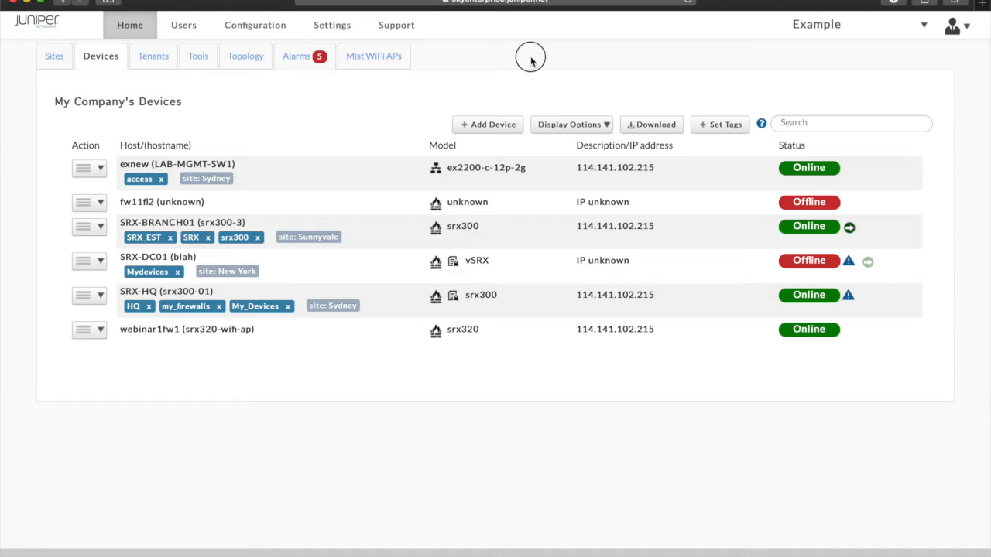
{"action": "left_click", "coordinate": [487, 125]}
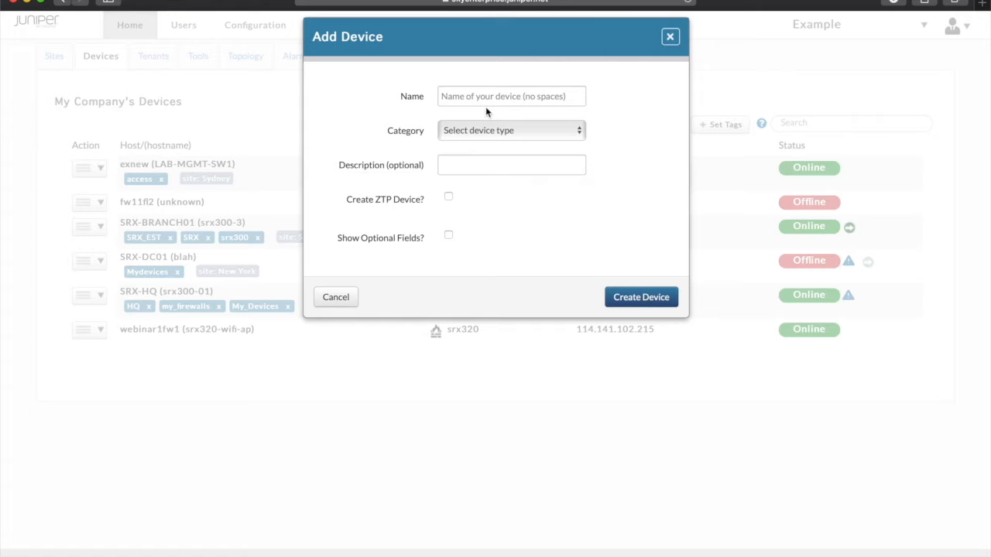
{"action": "left_click", "coordinate": [489, 101]}
{"action": "type", "text": "we"}
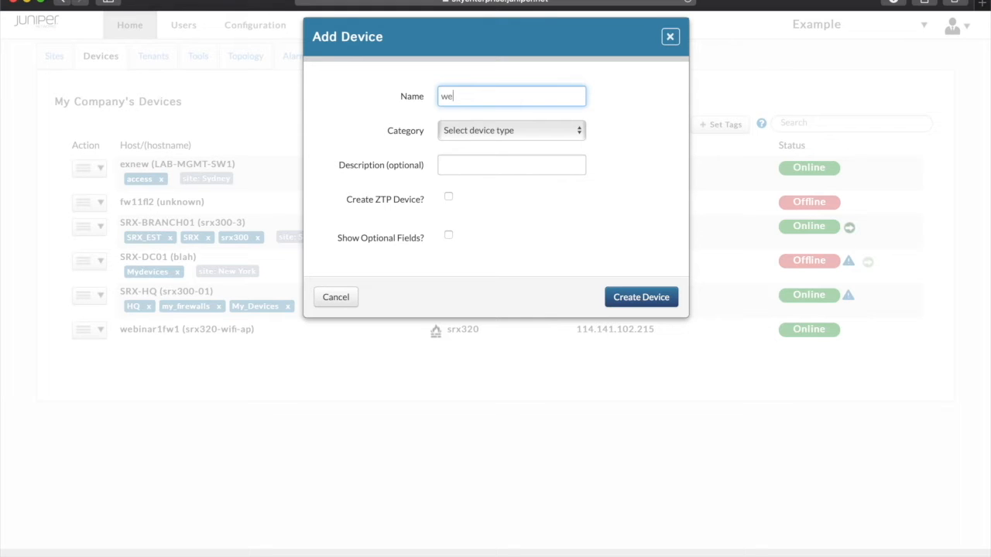
{"action": "type", "text": "binar1sw1"}
{"action": "key", "text": "Tab"}
{"action": "left_click", "coordinate": [499, 136]}
{"action": "left_click", "coordinate": [500, 153]}
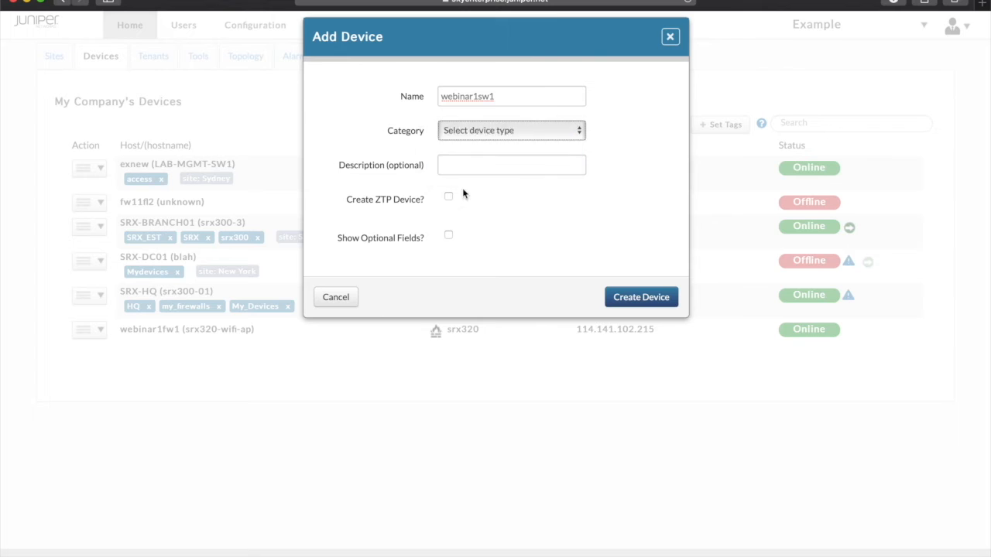
{"action": "left_click", "coordinate": [447, 200]}
{"action": "left_click", "coordinate": [470, 272]}
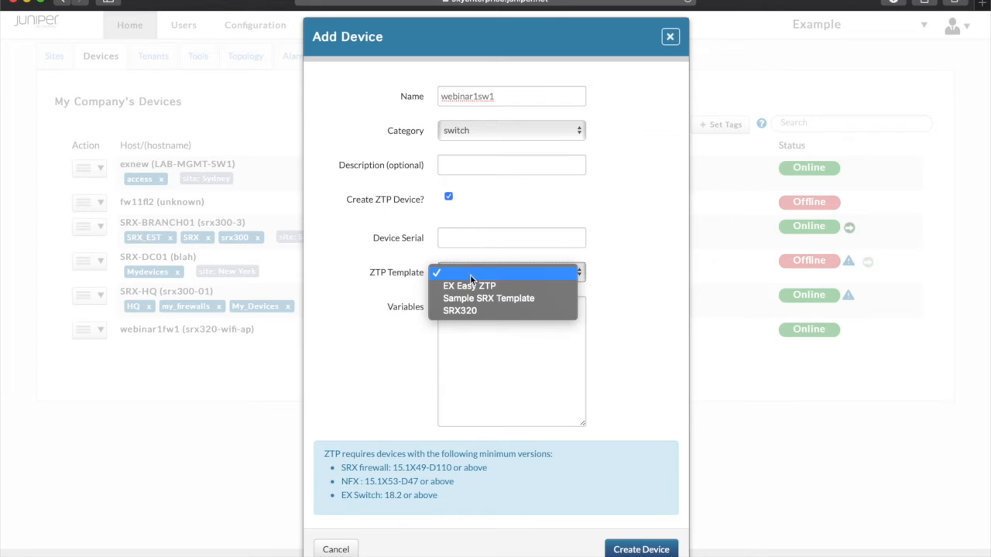
{"action": "left_click", "coordinate": [503, 286]}
{"action": "left_click", "coordinate": [503, 308]}
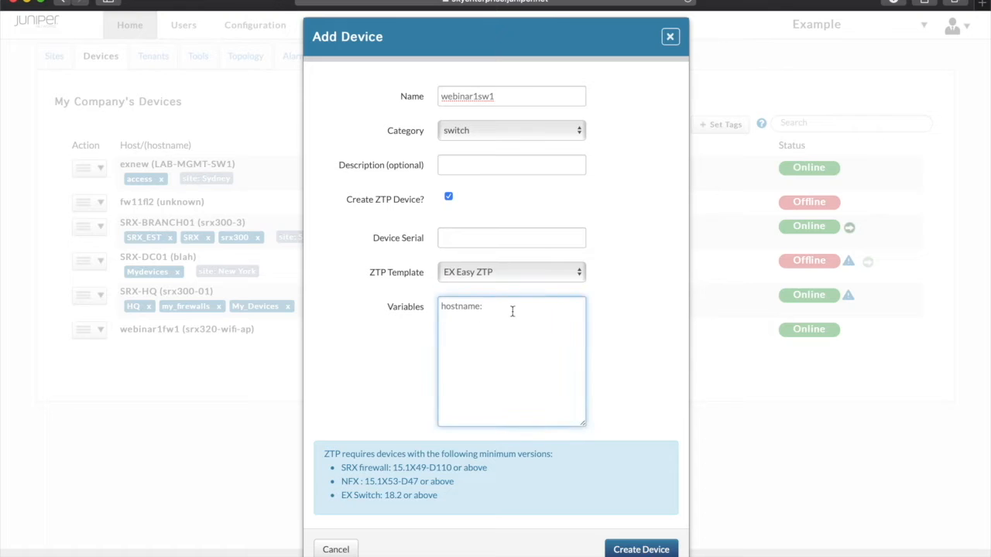
{"action": "left_click", "coordinate": [460, 235]}
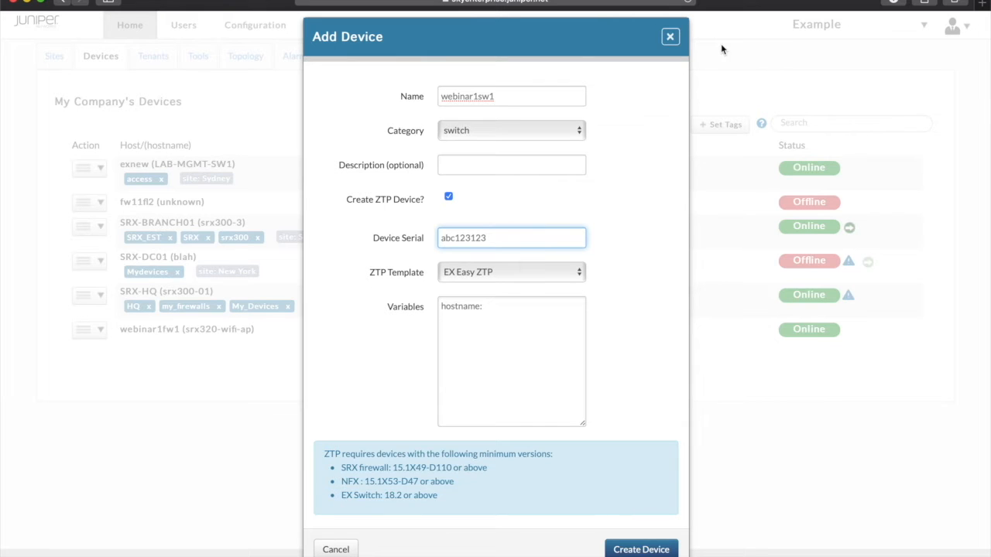
{"action": "left_click", "coordinate": [670, 38]}
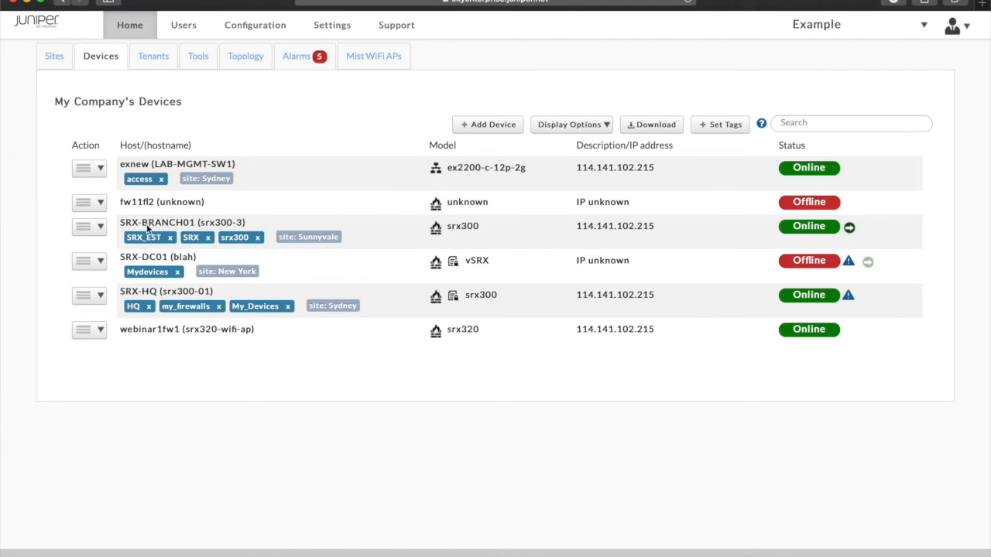
- From the SRX-BRANCH01 row's Action menu, go to Security > Security Policies
{"action": "left_click", "coordinate": [89, 226]}
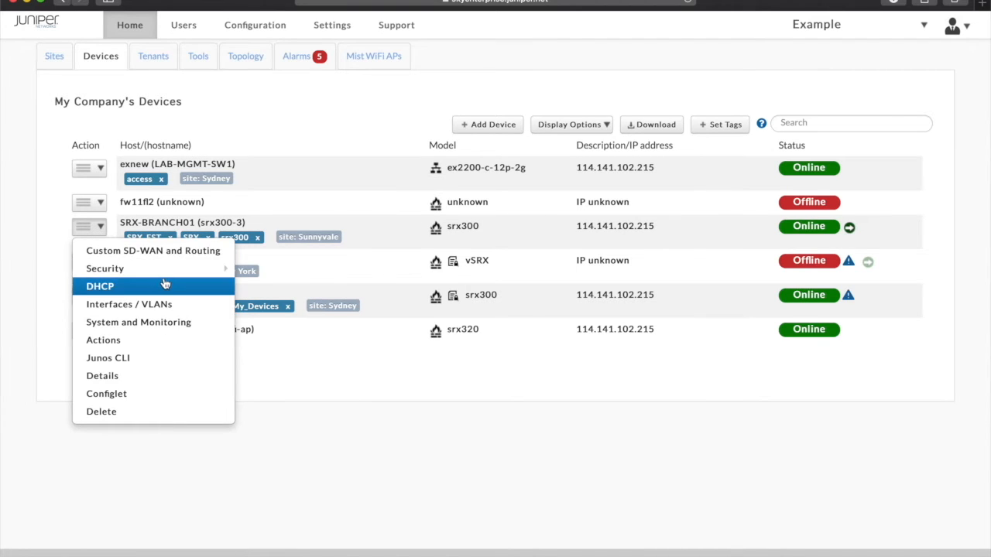
{"action": "mouse_move", "coordinate": [175, 277]}
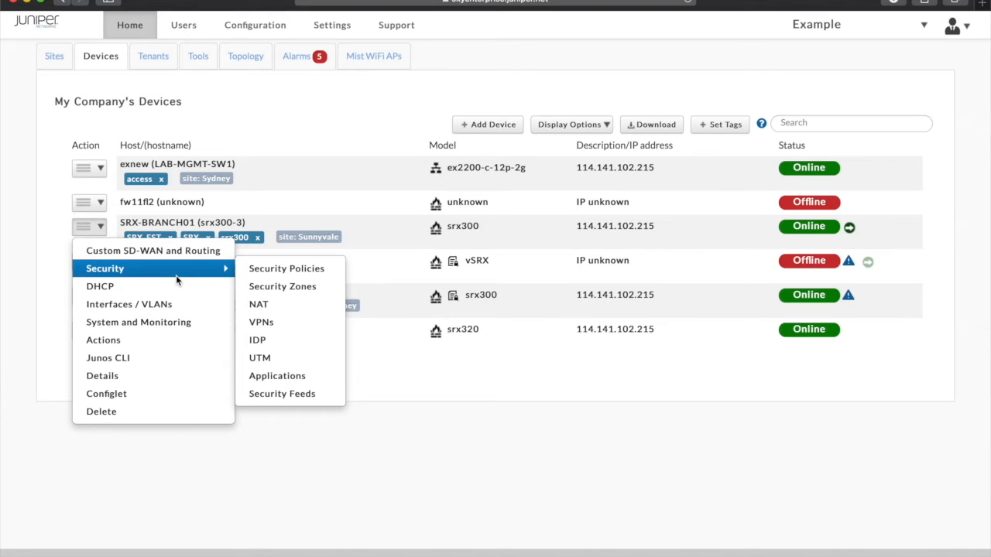
{"action": "left_click", "coordinate": [272, 273]}
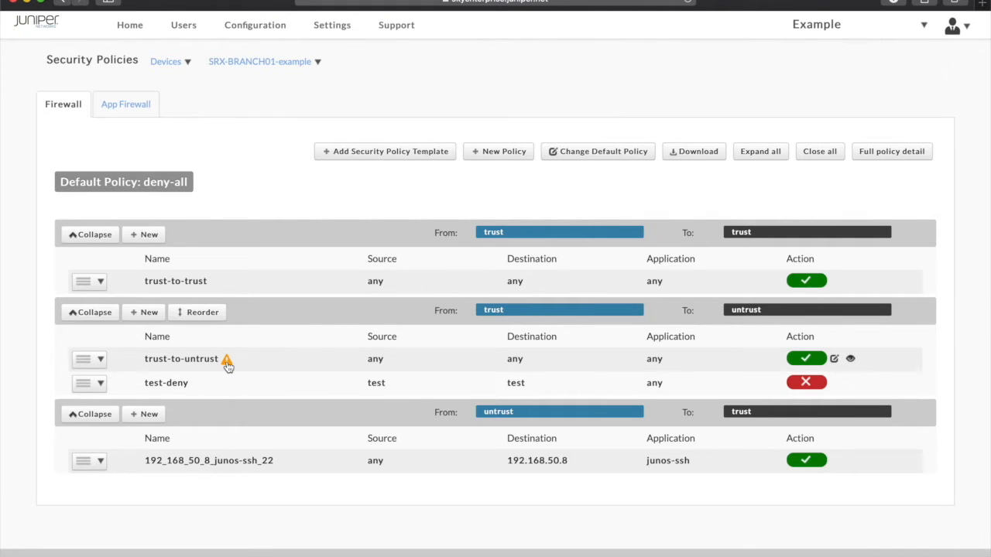
- Start a new policy from any source to trust zone address test, using application junos-ftp
{"action": "mouse_move", "coordinate": [227, 366]}
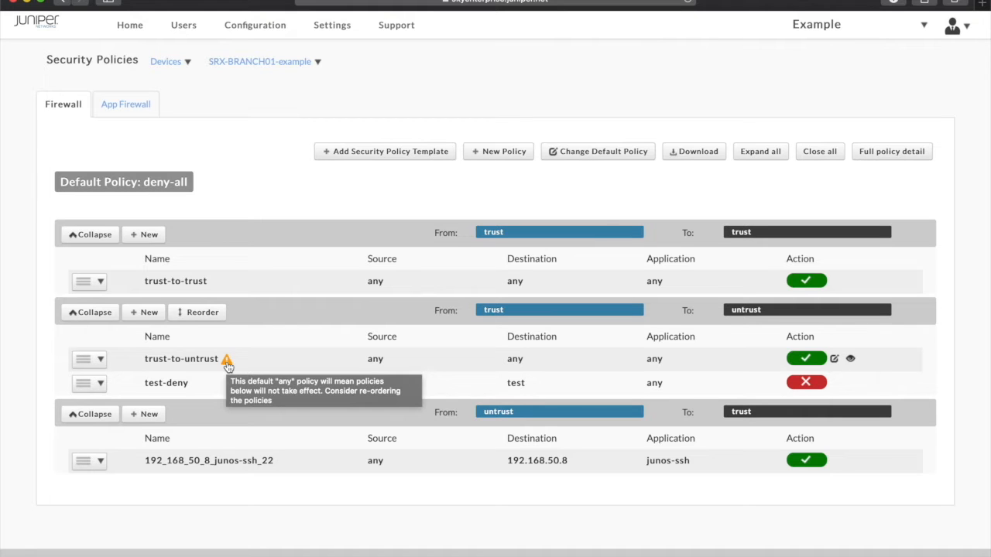
{"action": "left_click", "coordinate": [503, 152]}
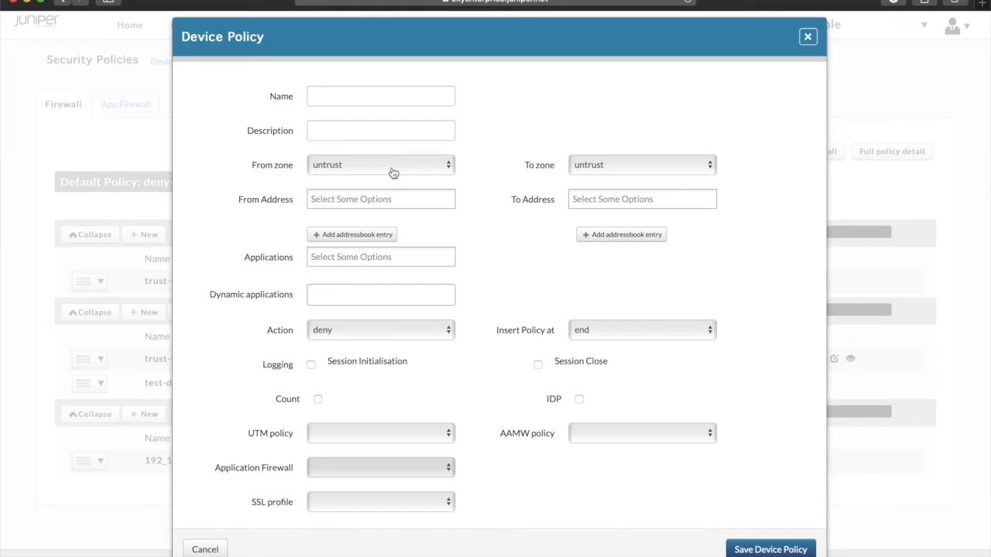
{"action": "left_click", "coordinate": [596, 165]}
{"action": "left_click", "coordinate": [596, 177]}
{"action": "left_click", "coordinate": [593, 200]}
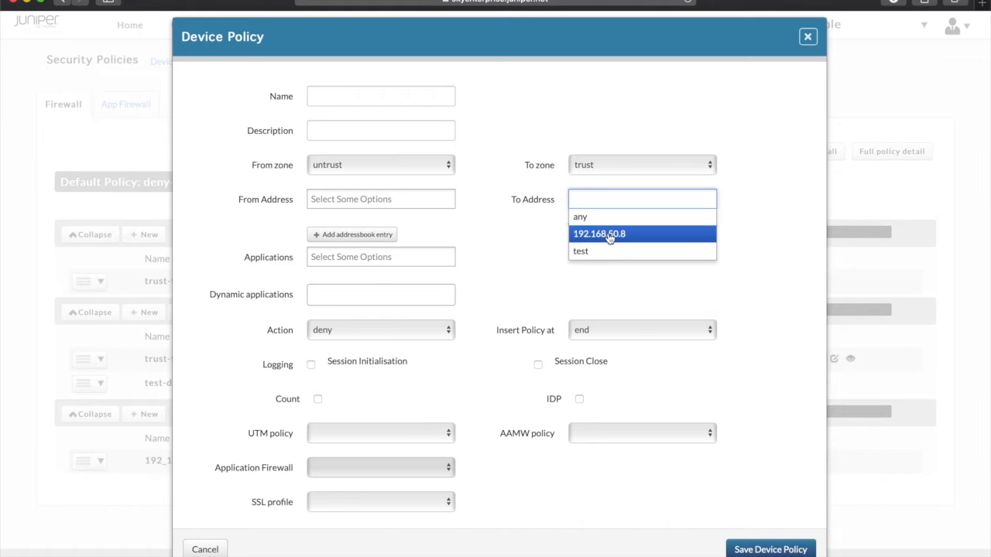
{"action": "left_click", "coordinate": [612, 250]}
{"action": "left_click", "coordinate": [395, 201]}
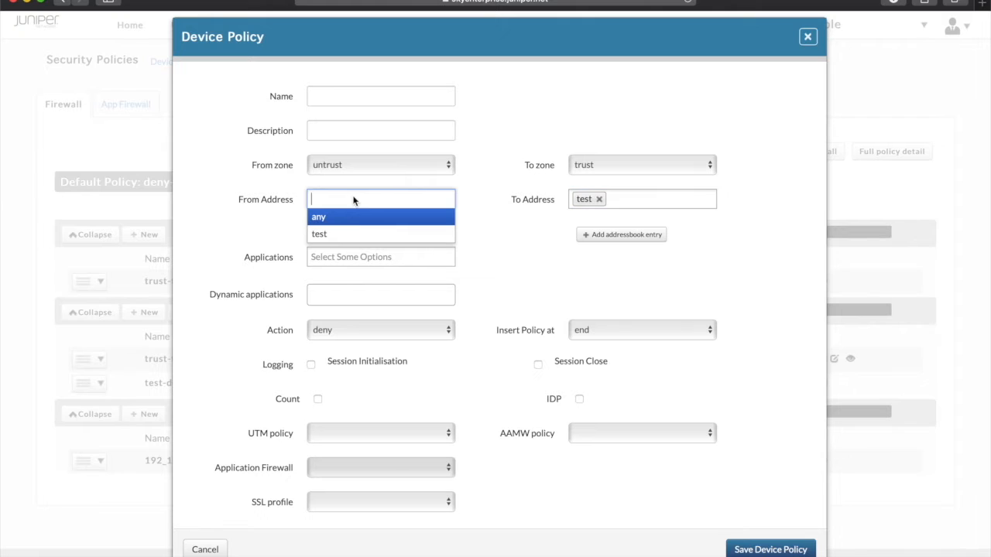
{"action": "left_click", "coordinate": [356, 219]}
{"action": "left_click", "coordinate": [358, 259]}
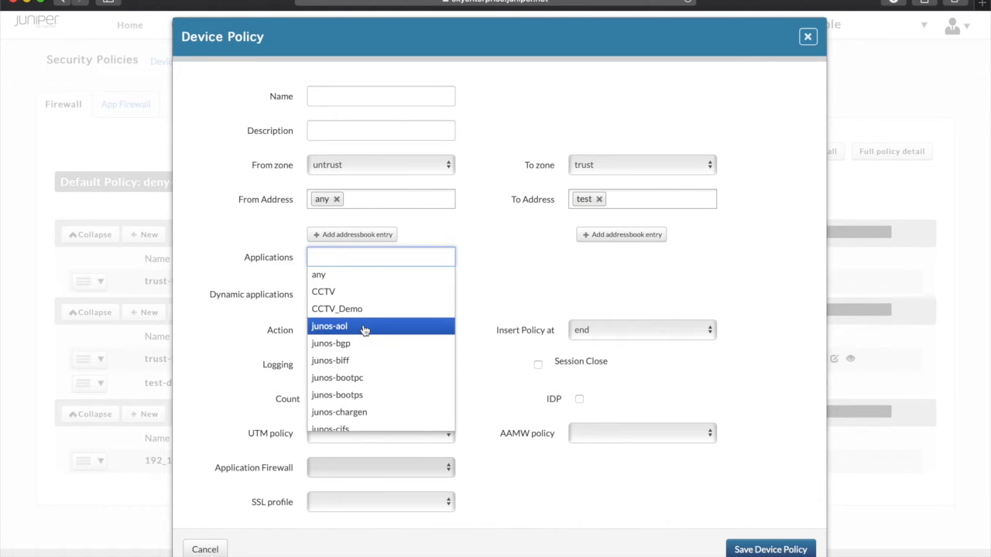
{"action": "type", "text": "junos-"}
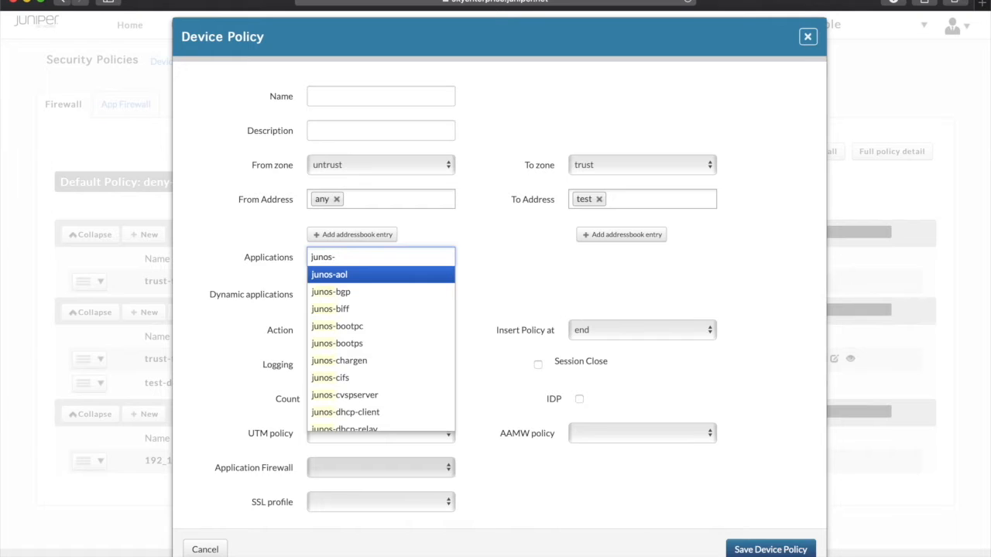
{"action": "type", "text": "fg"}
{"action": "key", "text": "BackSpace"}
{"action": "type", "text": "t"}
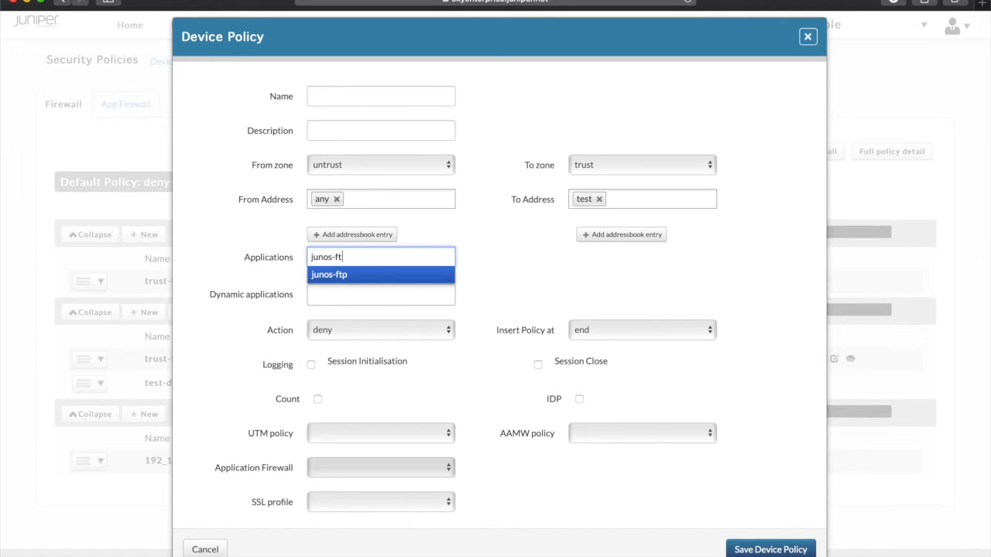
{"action": "left_click", "coordinate": [354, 276]}
- Name the policy FTP, set it to permit, place it at top, log session close, and save
{"action": "left_click", "coordinate": [345, 98]}
{"action": "type", "text": "FTP"}
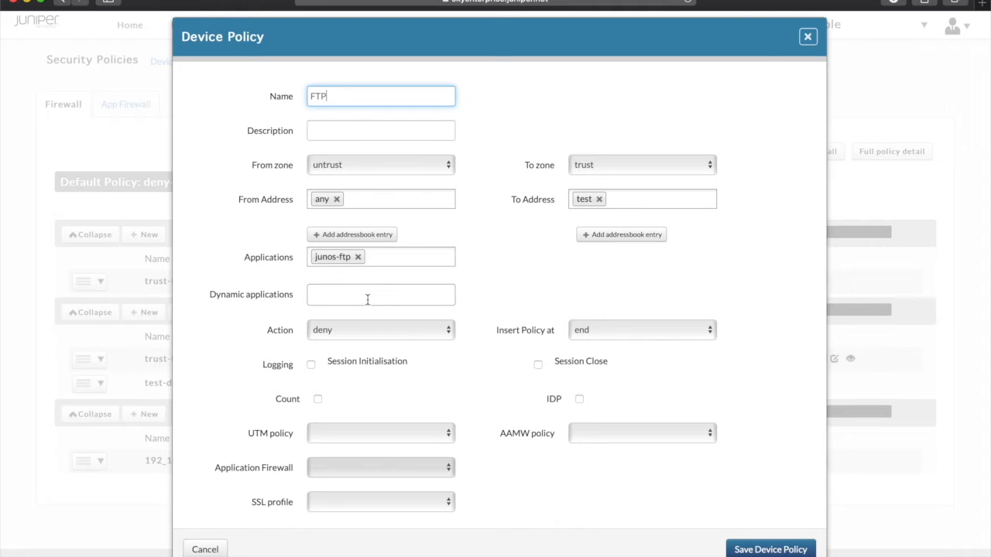
{"action": "left_click", "coordinate": [408, 336]}
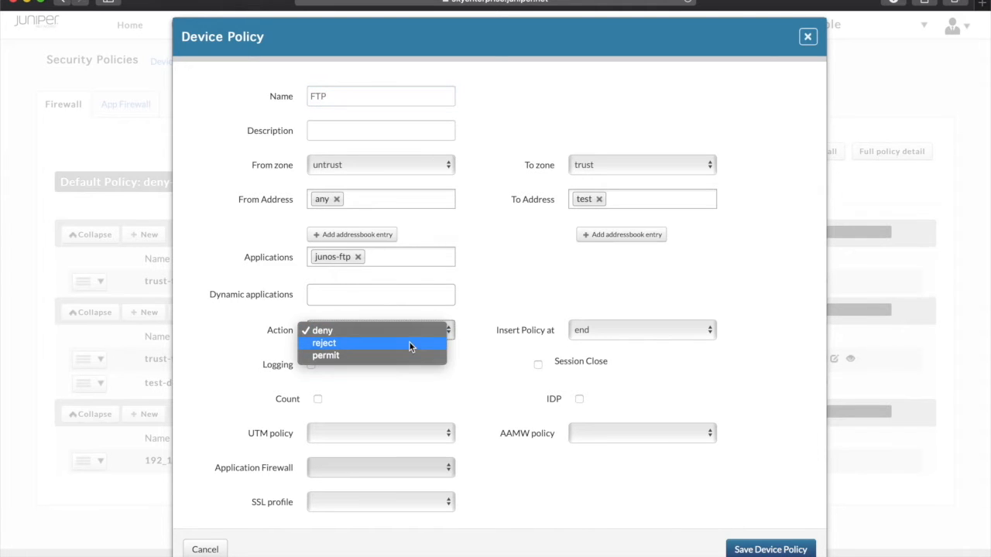
{"action": "left_click", "coordinate": [412, 356]}
{"action": "left_click", "coordinate": [604, 330]}
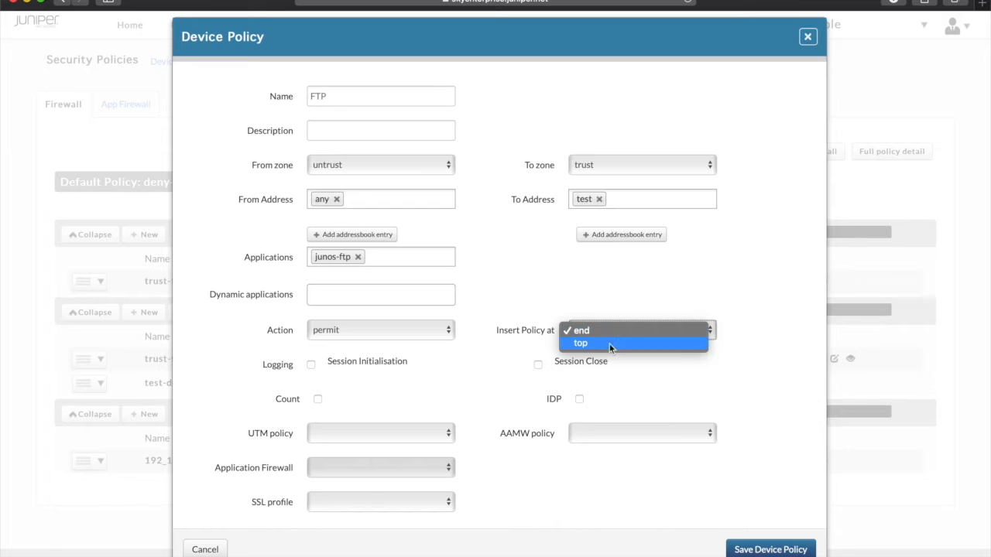
{"action": "left_click", "coordinate": [610, 348]}
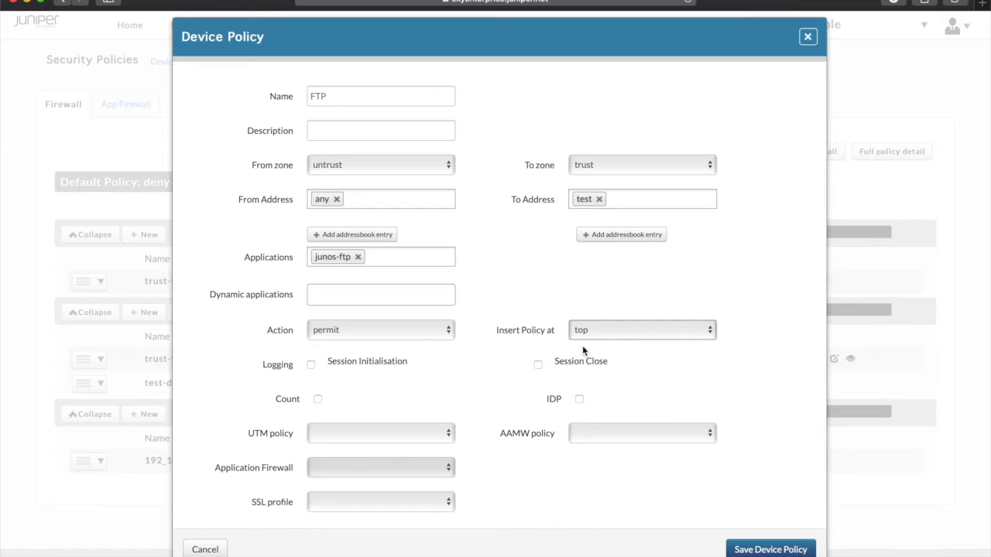
{"action": "left_click", "coordinate": [538, 364]}
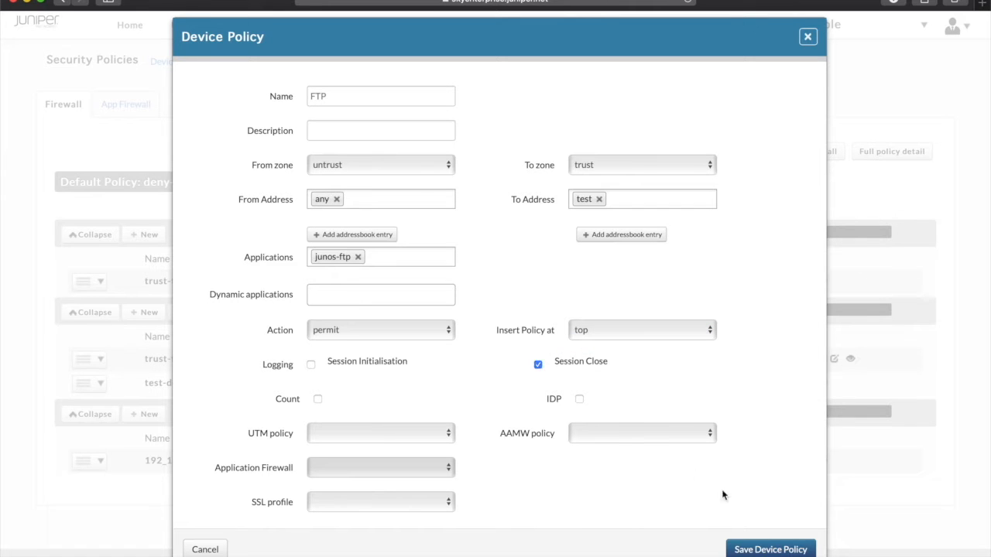
{"action": "left_click", "coordinate": [780, 550]}
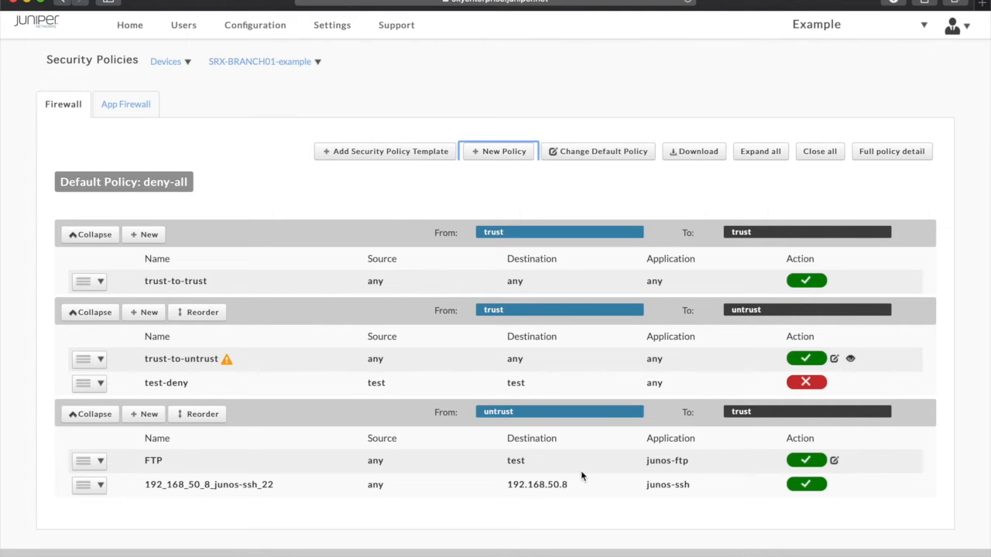
- Review the application firewall rules, return to the firewall policies, and open the device's Security menu
{"action": "left_click", "coordinate": [127, 105]}
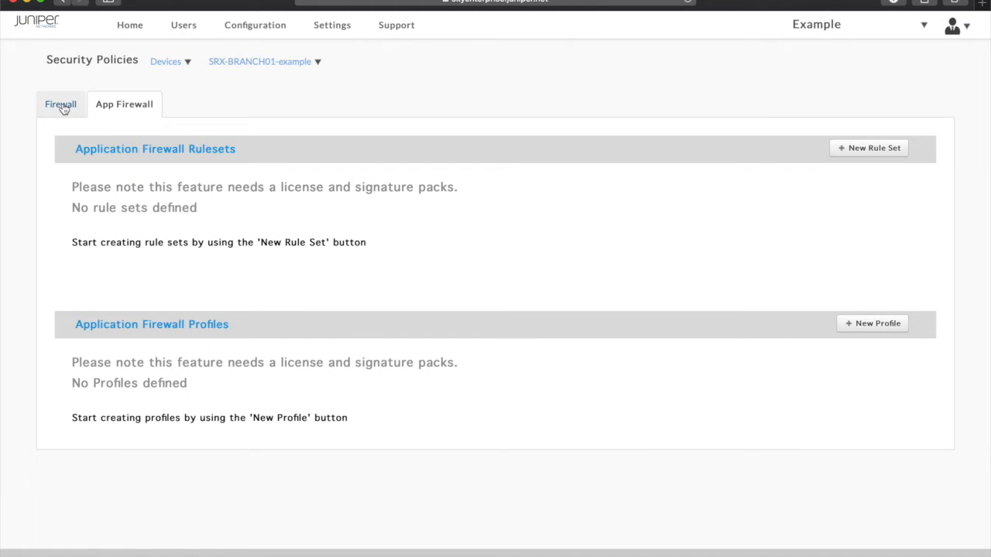
{"action": "left_click", "coordinate": [61, 106]}
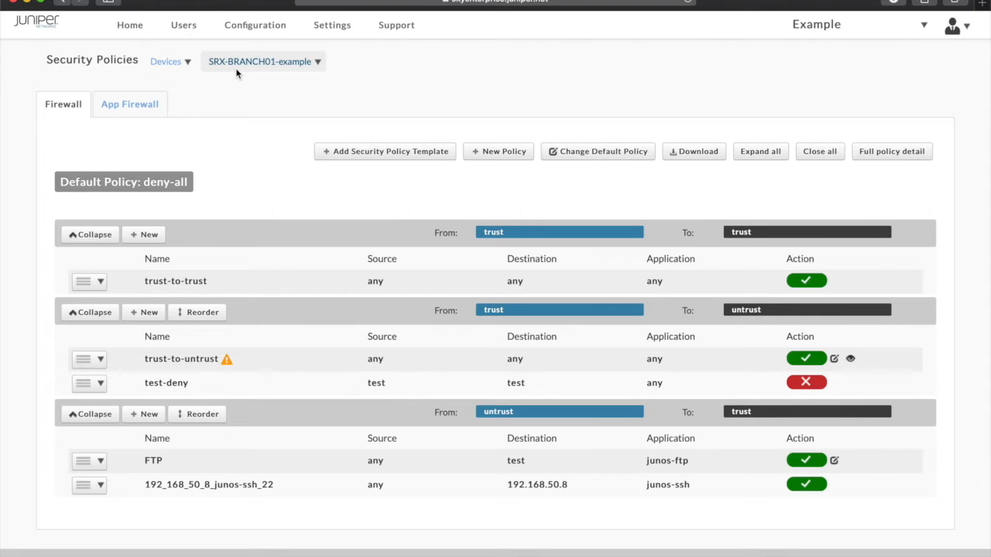
{"action": "left_click", "coordinate": [255, 66]}
{"action": "mouse_move", "coordinate": [285, 158]}
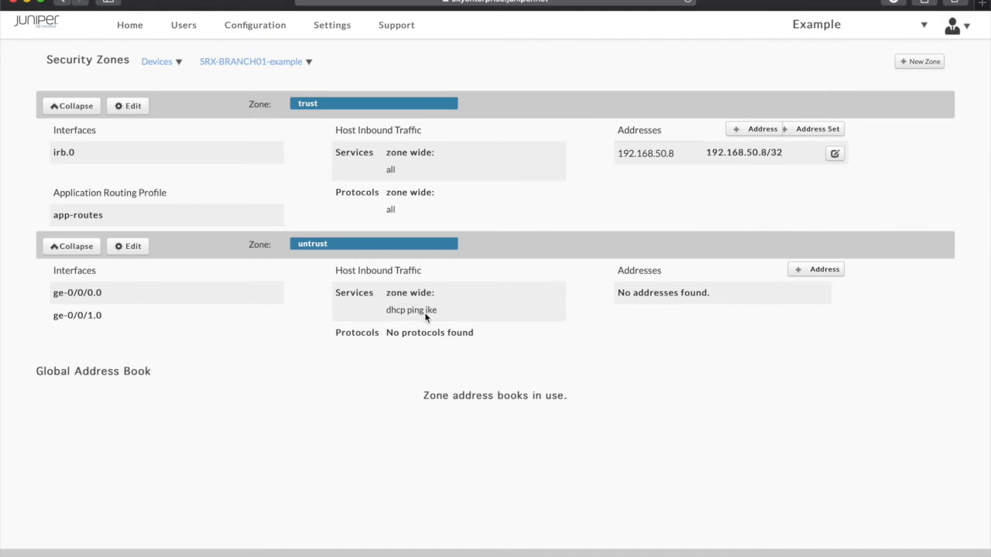
- Reopen the SRX-BRANCH01-example device dropdown from the Security Zones page
{"action": "left_click", "coordinate": [242, 68]}
- Go to the device's NAT page and show the Destination NAT rules
{"action": "mouse_move", "coordinate": [363, 158]}
{"action": "left_click", "coordinate": [437, 193]}
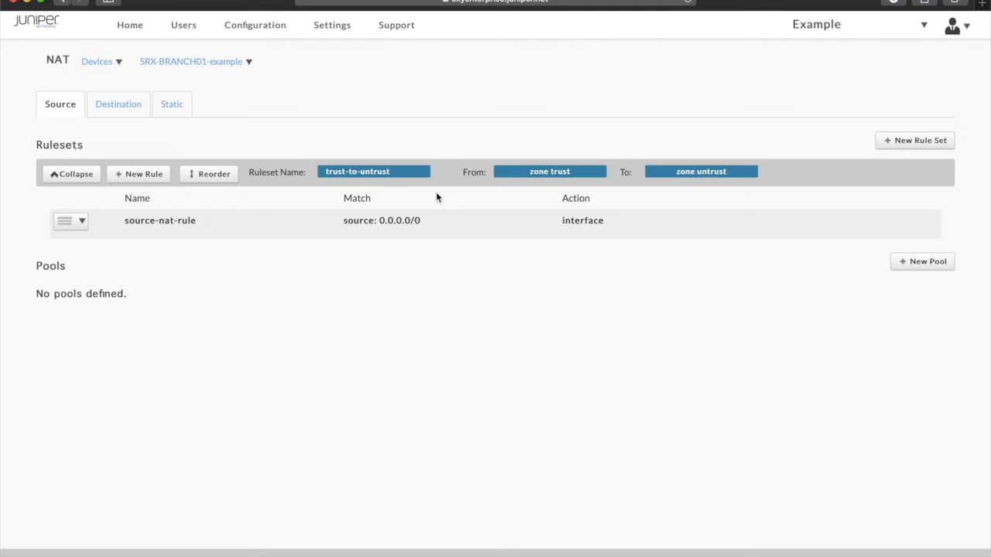
{"action": "left_click", "coordinate": [116, 111]}
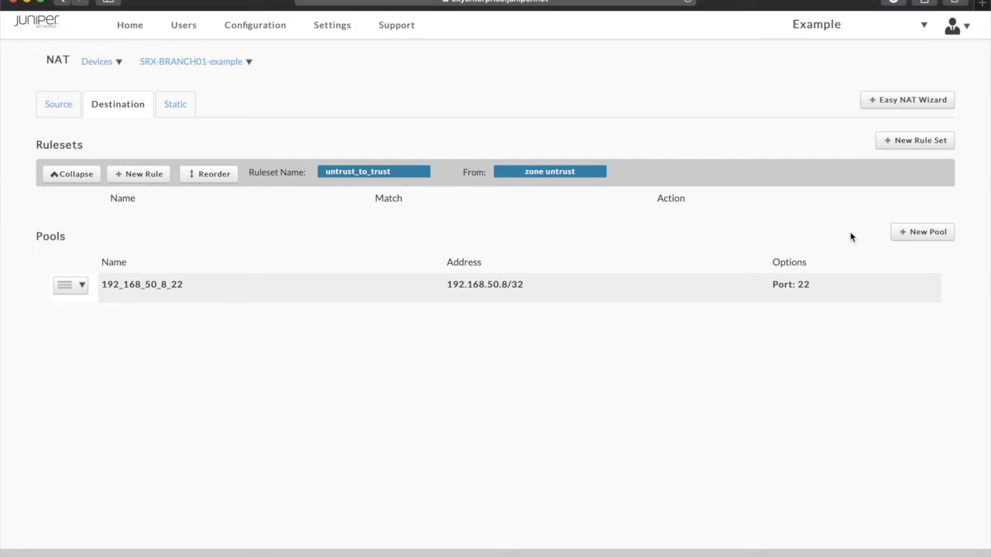
- Look through the Easy NAT Wizard and its advanced settings, then close it unused
{"action": "left_click", "coordinate": [908, 103]}
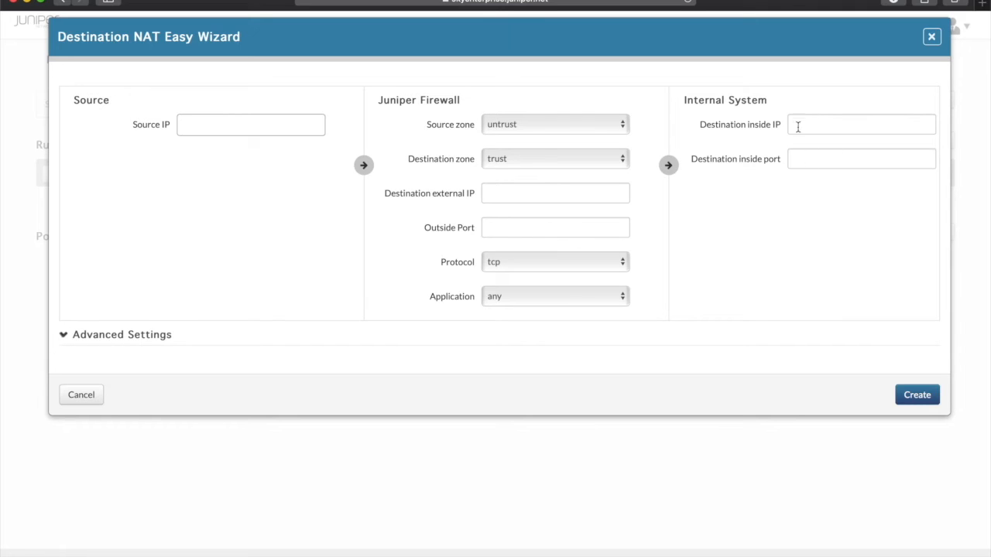
{"action": "left_click", "coordinate": [120, 335]}
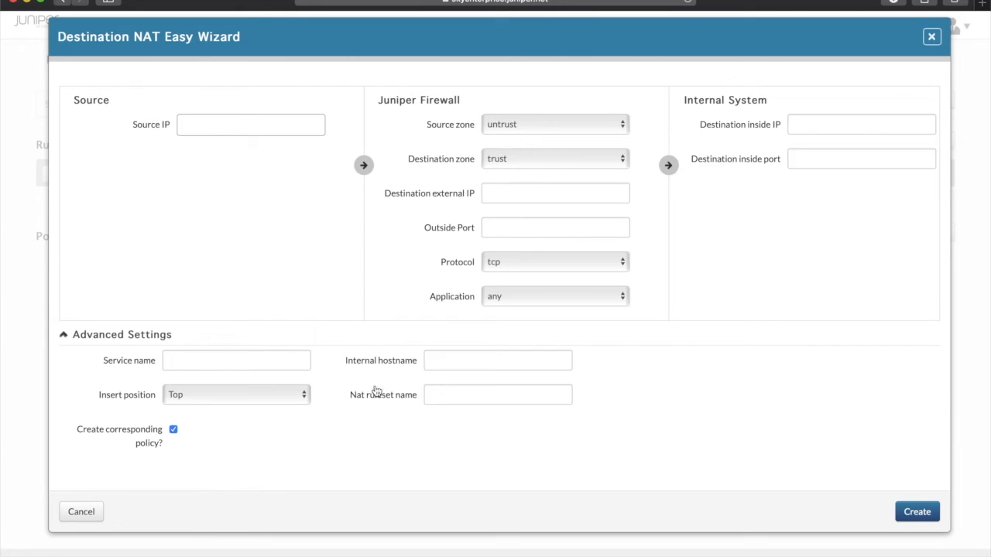
{"action": "left_click", "coordinate": [65, 334]}
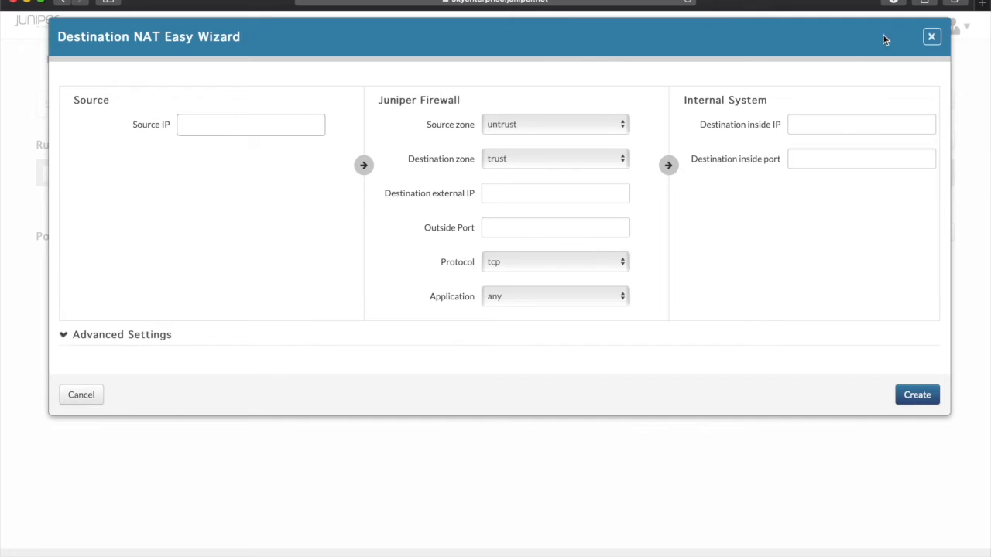
{"action": "left_click", "coordinate": [931, 37]}
{"action": "left_click", "coordinate": [195, 64]}
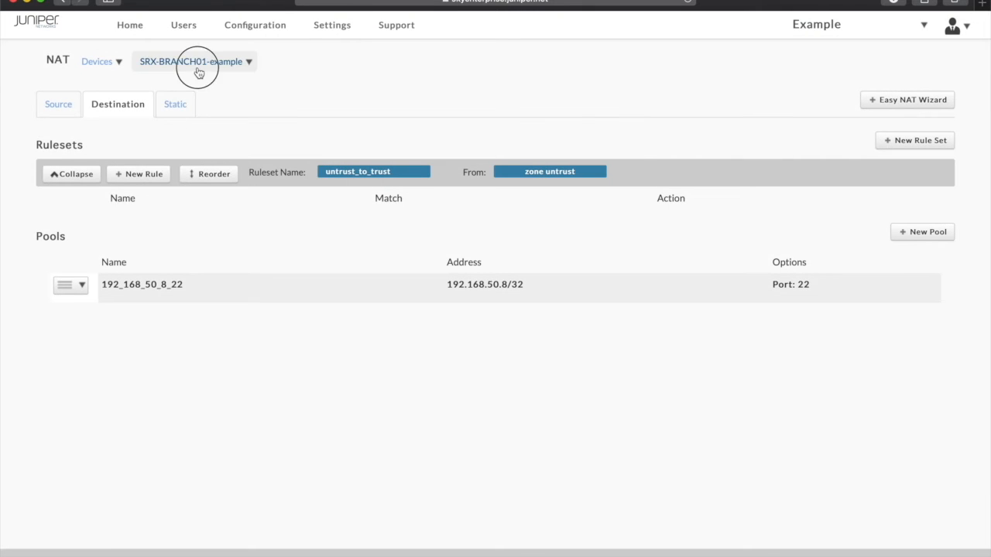
- On Security Feeds, search the feed list for ms_ and aws_ feeds, then close it without adding any
{"action": "mouse_move", "coordinate": [230, 154]}
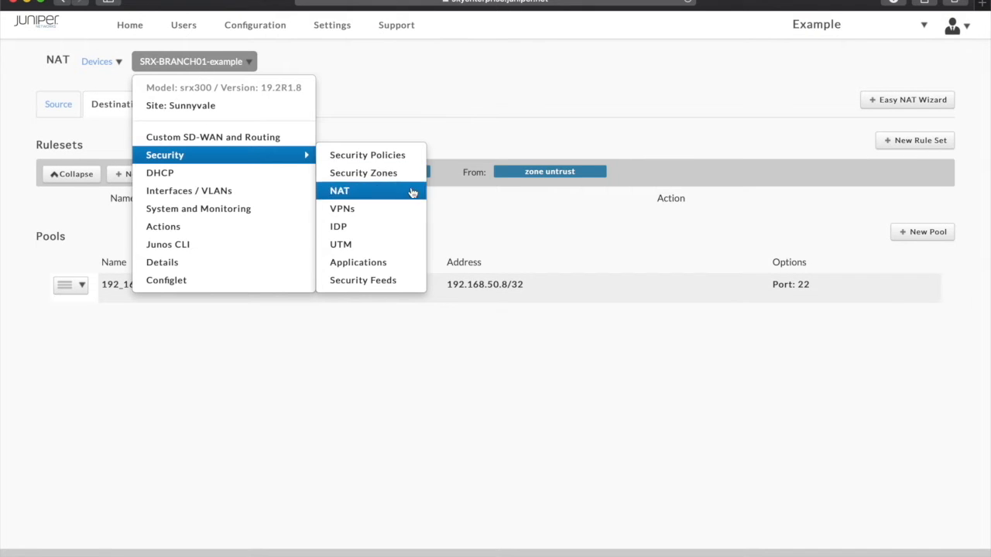
{"action": "left_click", "coordinate": [412, 282]}
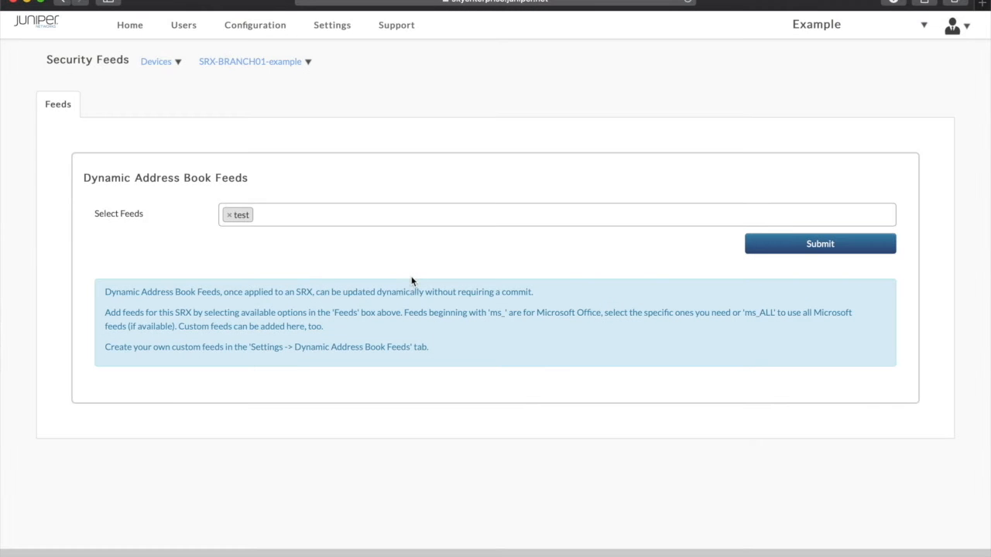
{"action": "left_click", "coordinate": [308, 217]}
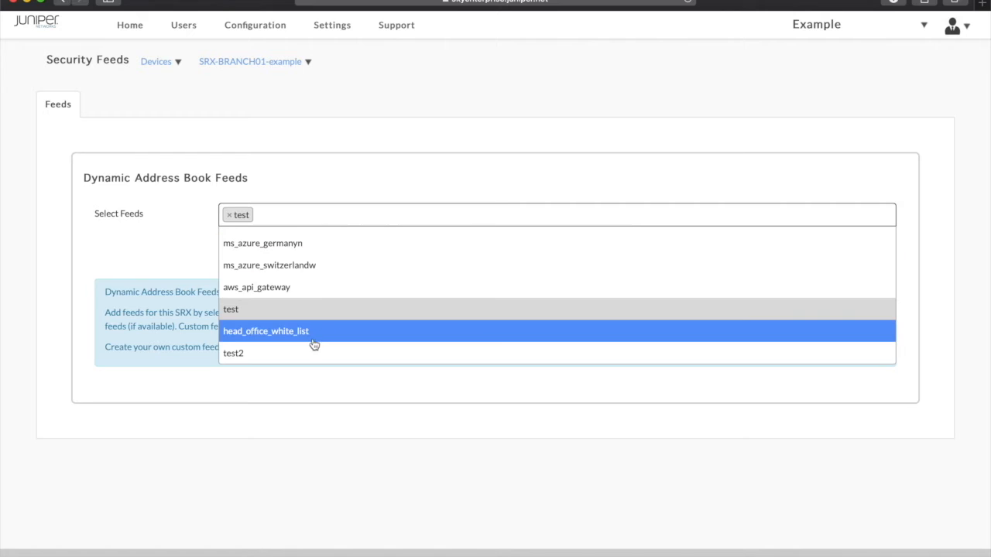
{"action": "scroll", "coordinate": [321, 280], "scroll_direction": "up", "scroll_amount": 5}
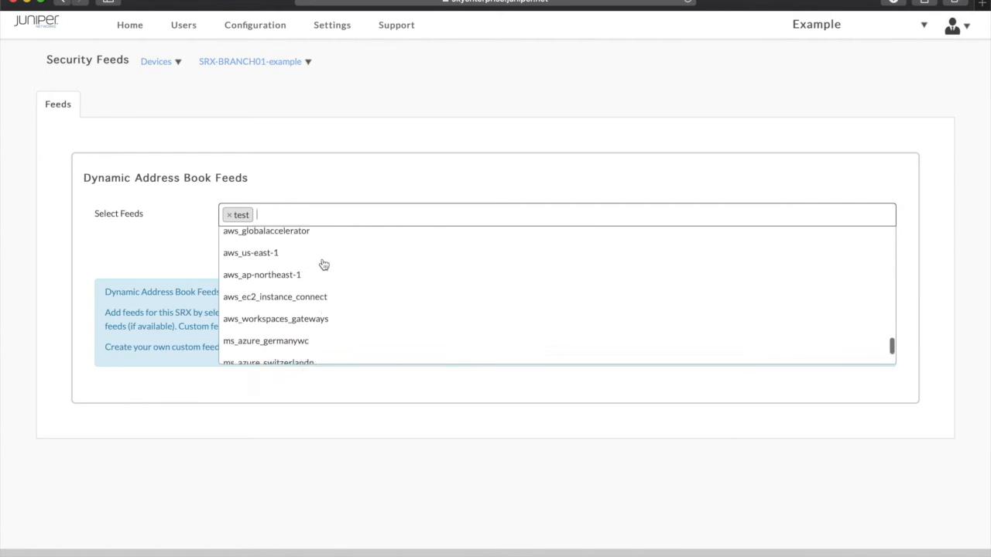
{"action": "type", "text": "ms"}
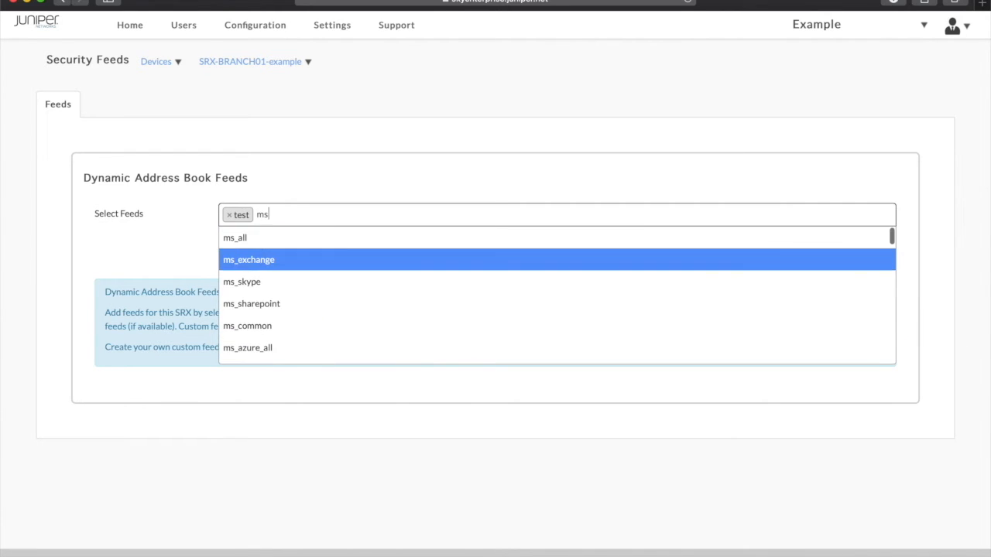
{"action": "type", "text": "_sk"}
{"action": "key", "text": "ctrl+a"}
{"action": "type", "text": "aws_"}
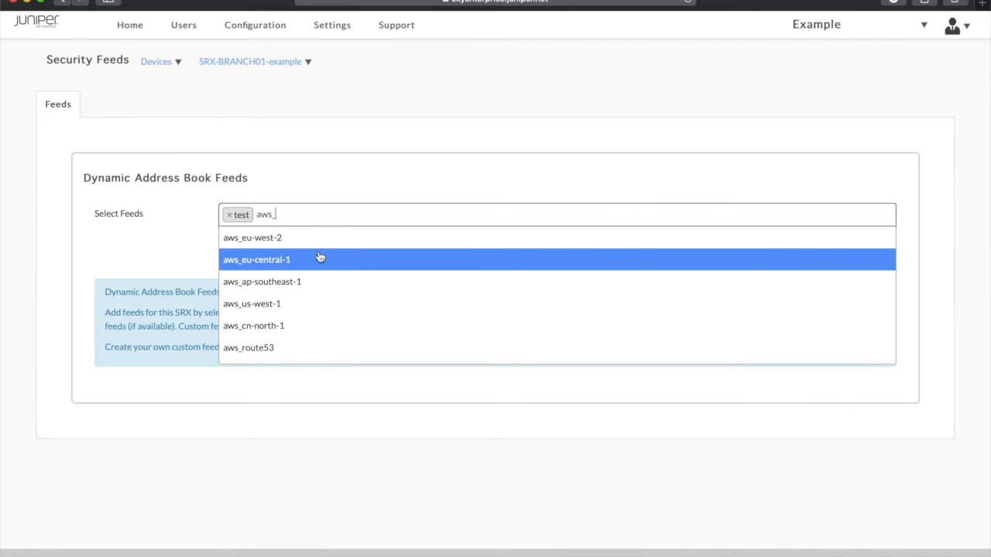
{"action": "key", "text": "ctrl+a"}
{"action": "key", "text": "BackSpace"}
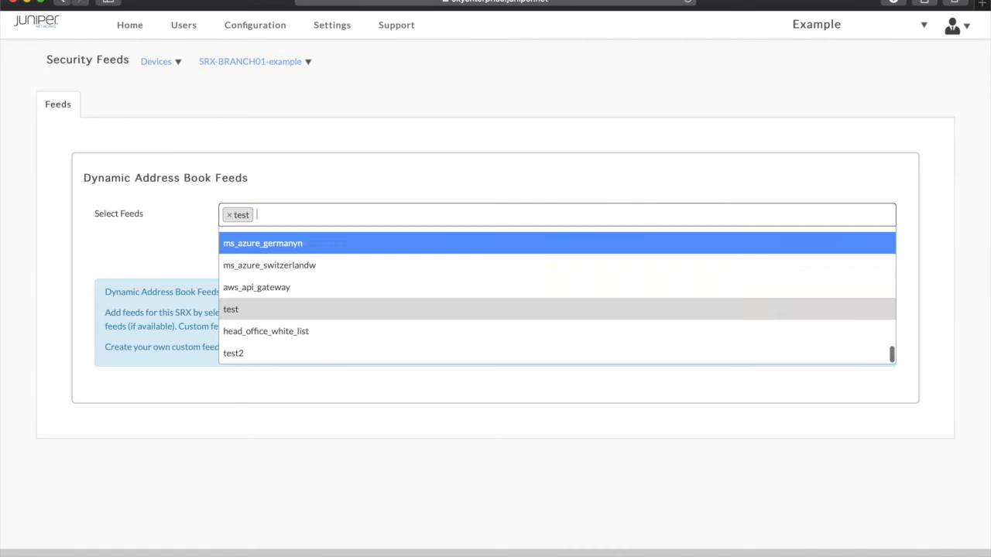
{"action": "left_click", "coordinate": [316, 165]}
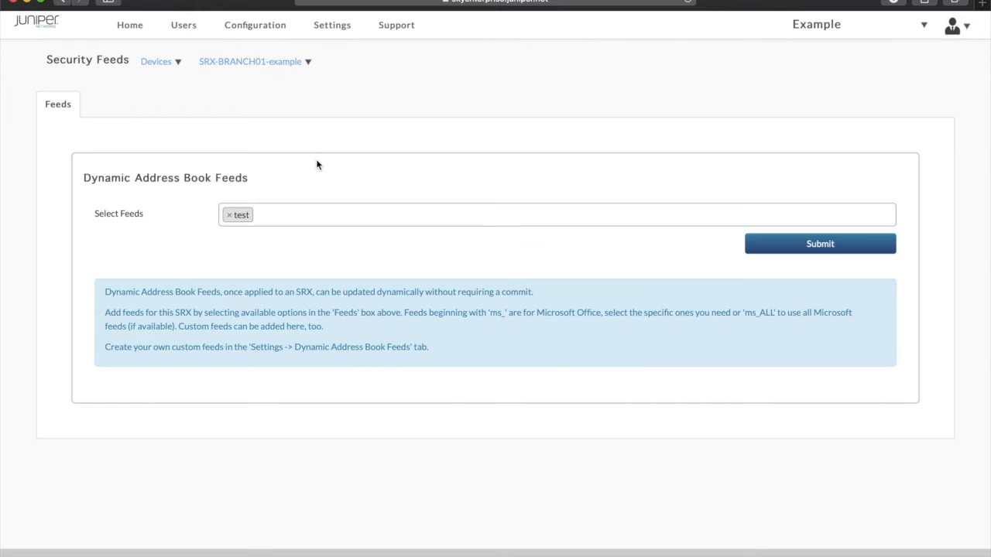
{"action": "left_click", "coordinate": [169, 68]}
- From All devices, open the exnew switch's Interfaces / VLANs page
{"action": "left_click", "coordinate": [174, 89]}
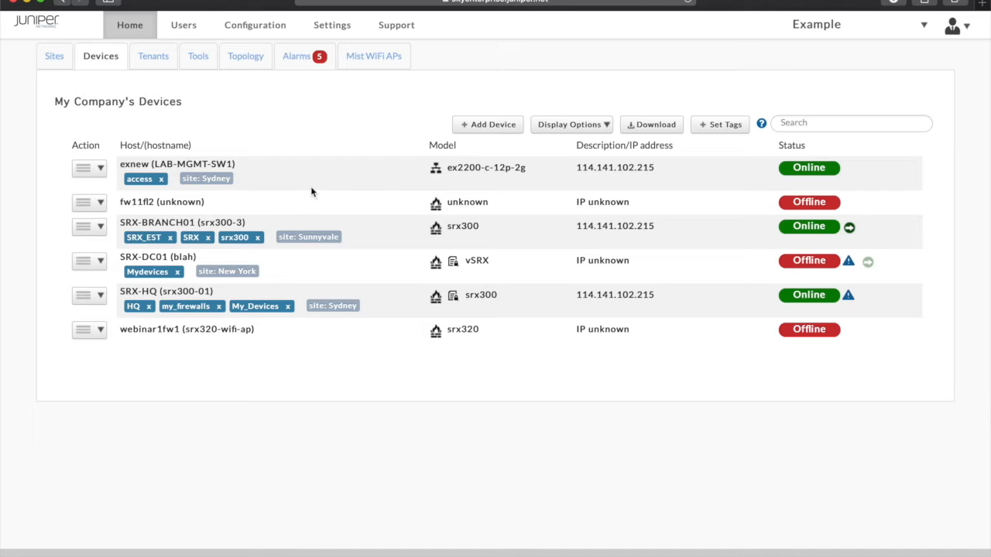
{"action": "left_click", "coordinate": [89, 171]}
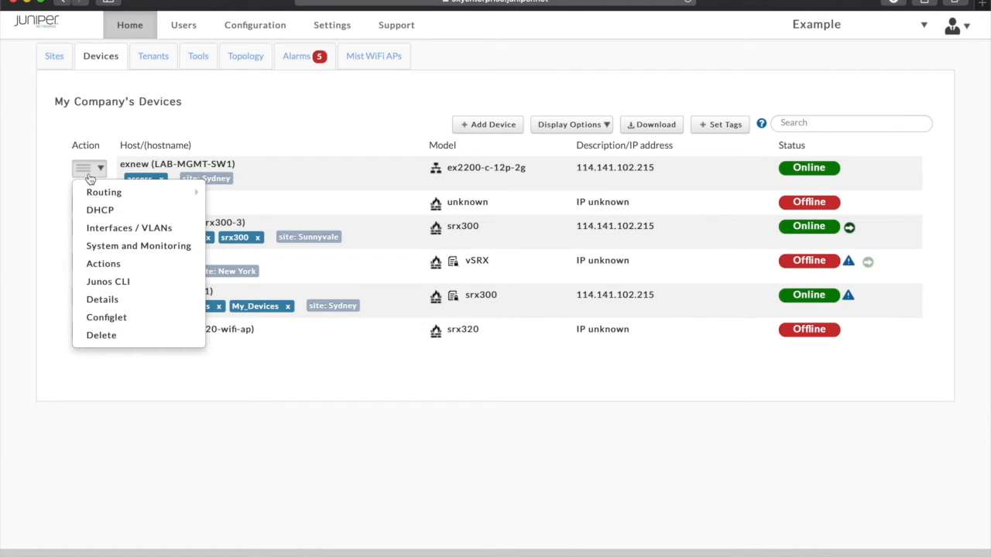
{"action": "left_click", "coordinate": [185, 229]}
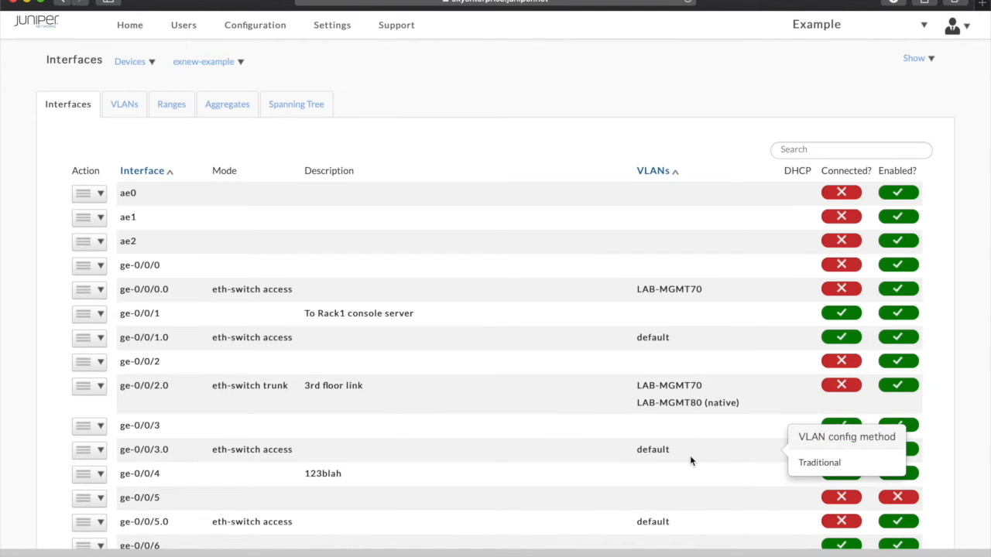
{"action": "scroll", "coordinate": [690, 455], "scroll_direction": "down", "scroll_amount": 1}
{"action": "scroll", "coordinate": [689, 460], "scroll_direction": "down", "scroll_amount": 2}
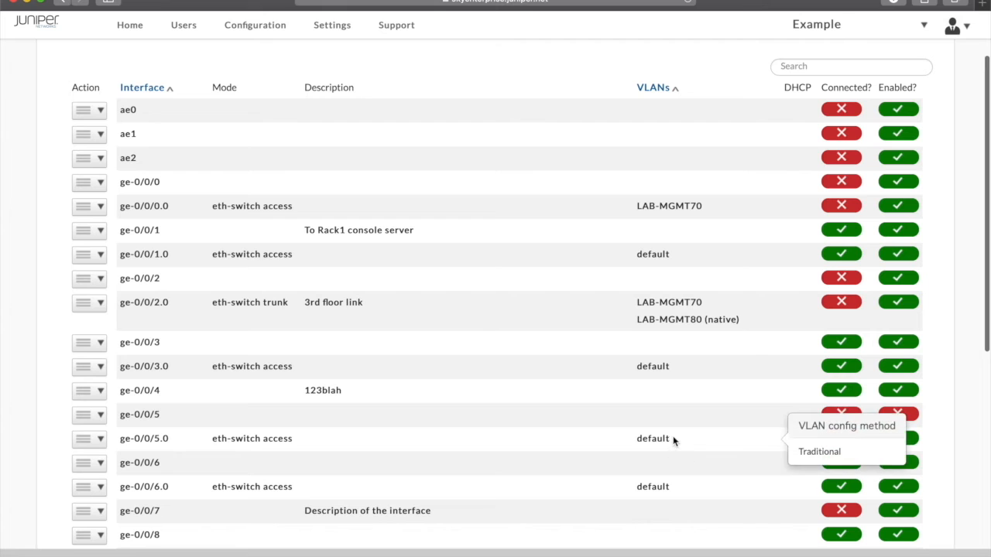
{"action": "scroll", "coordinate": [679, 426], "scroll_direction": "down", "scroll_amount": 2}
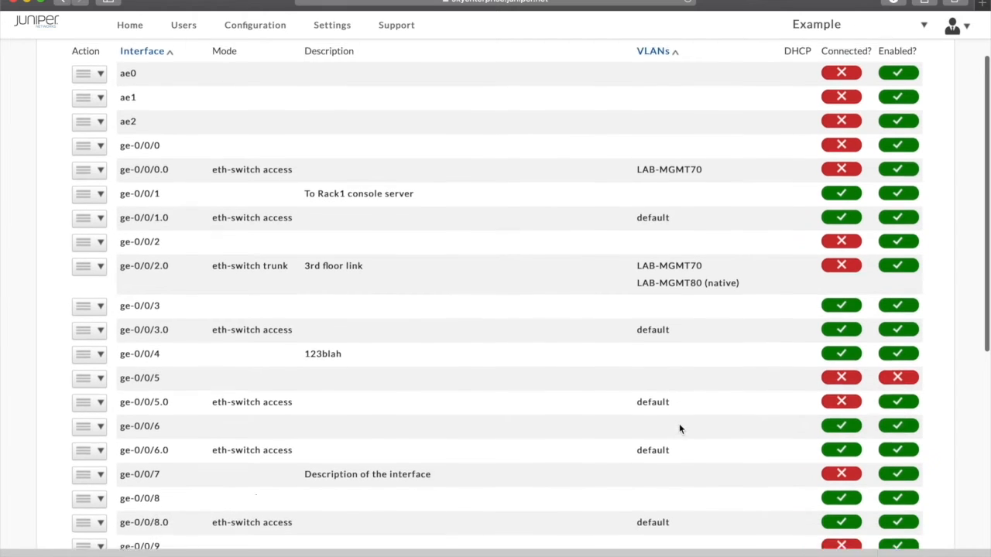
{"action": "scroll", "coordinate": [695, 372], "scroll_direction": "up", "scroll_amount": 1}
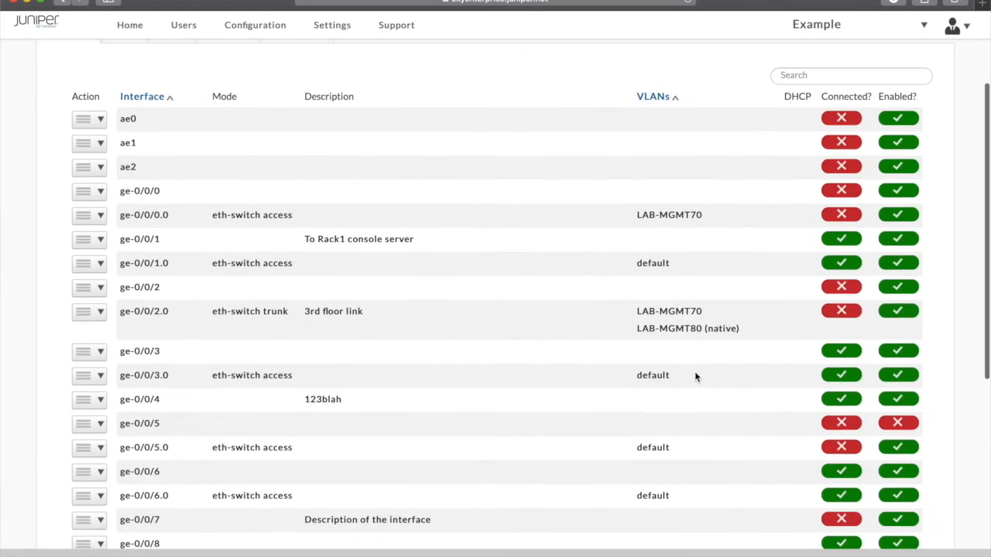
{"action": "scroll", "coordinate": [694, 372], "scroll_direction": "down", "scroll_amount": 5}
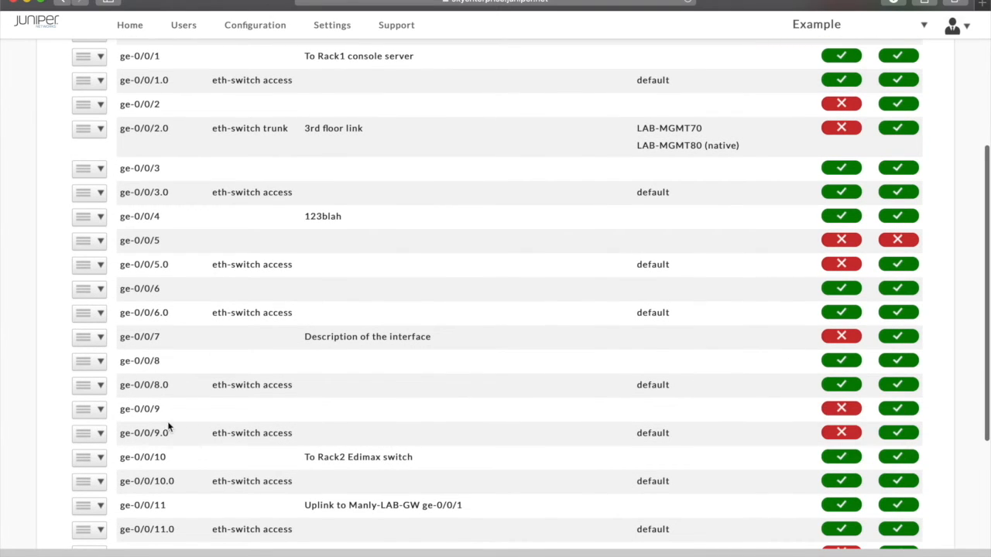
{"action": "left_click", "coordinate": [98, 433]}
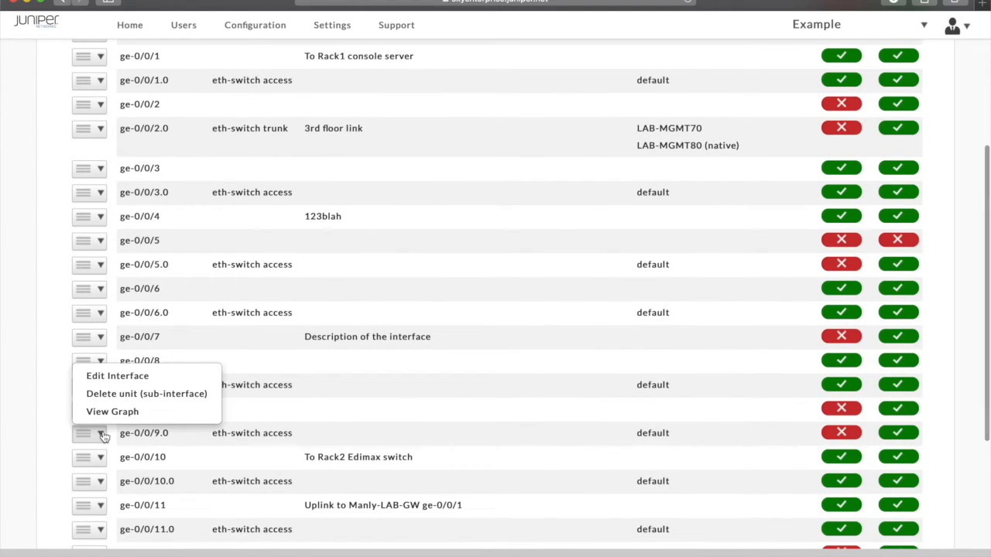
{"action": "left_click", "coordinate": [147, 384]}
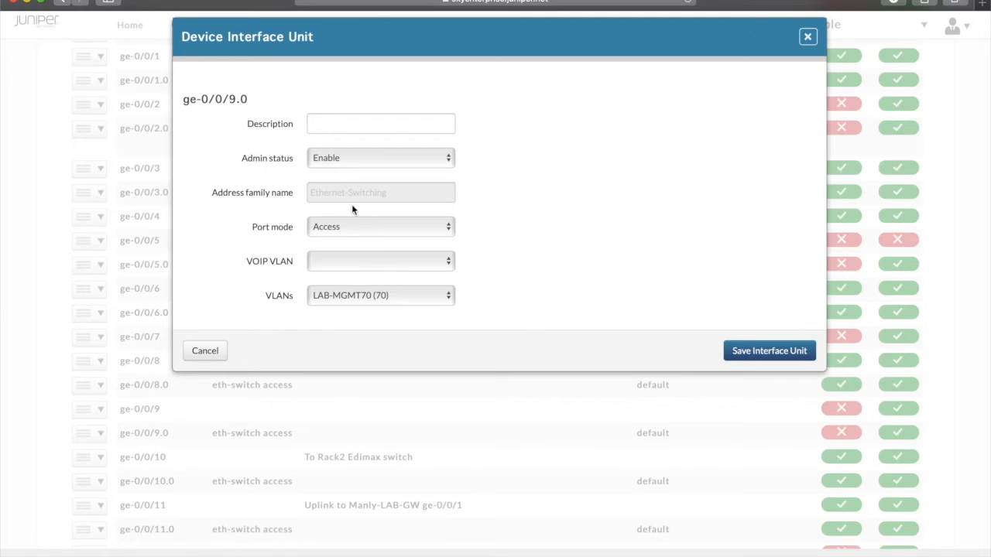
{"action": "left_click", "coordinate": [354, 296]}
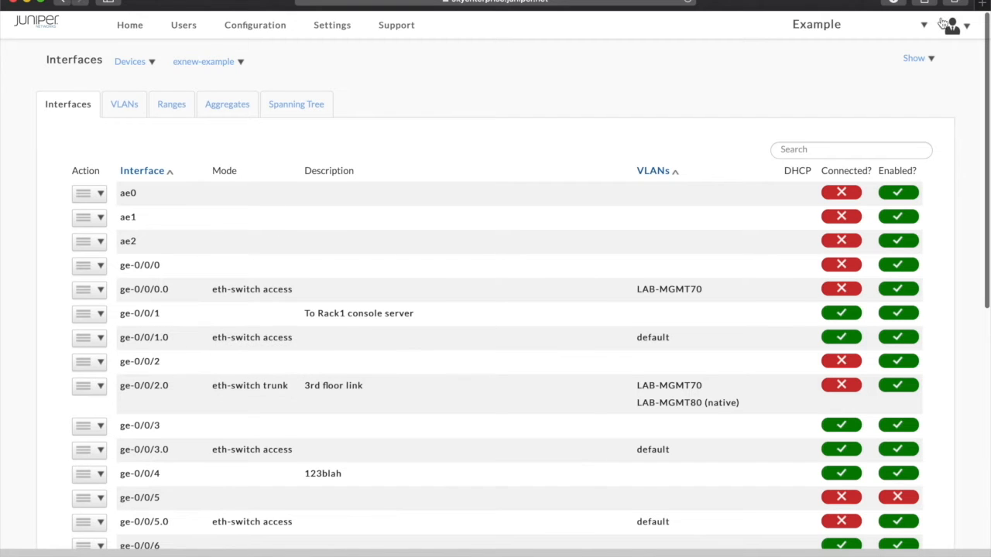
{"action": "left_click", "coordinate": [931, 66]}
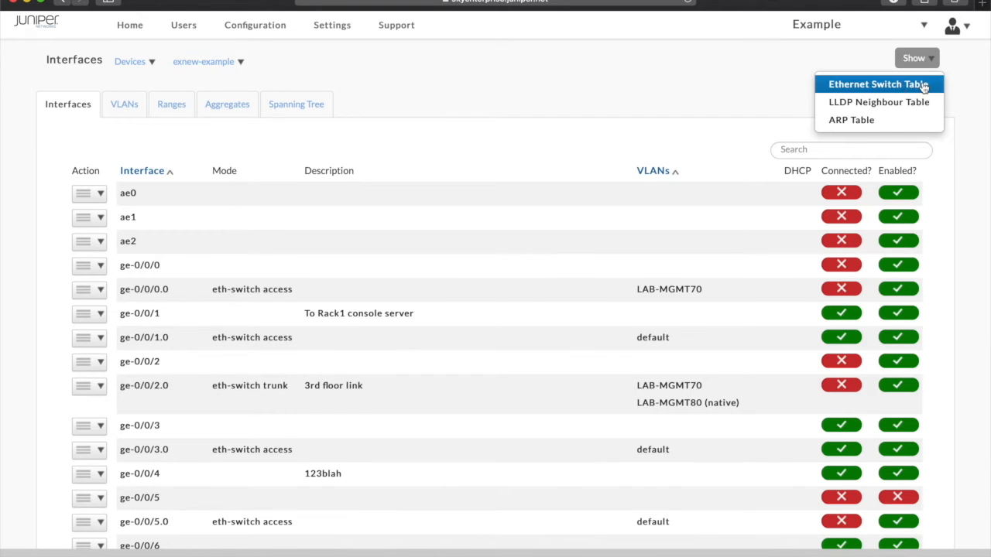
- View the switch's Ethernet Switching Table, then close it
{"action": "left_click", "coordinate": [923, 85]}
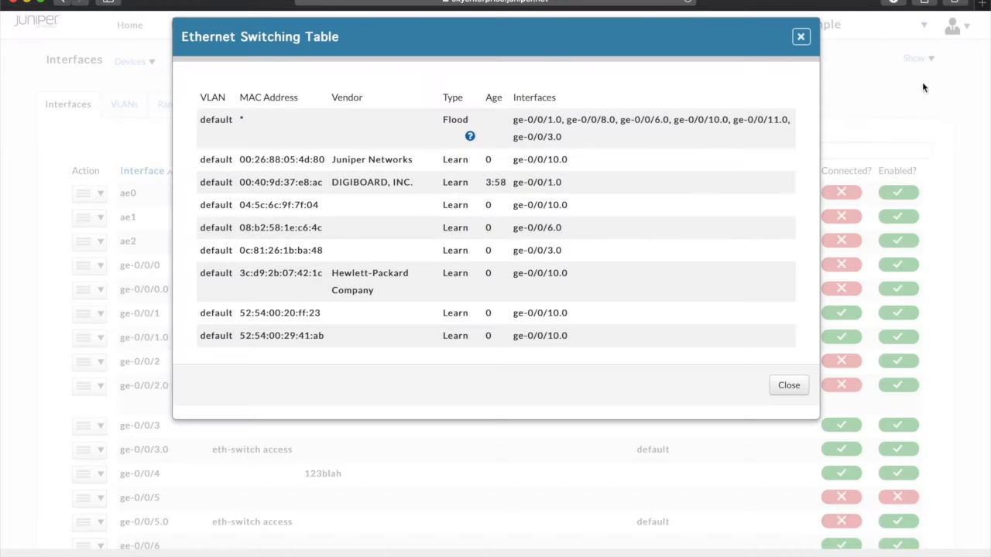
{"action": "scroll", "coordinate": [345, 308], "scroll_direction": "down", "scroll_amount": 10}
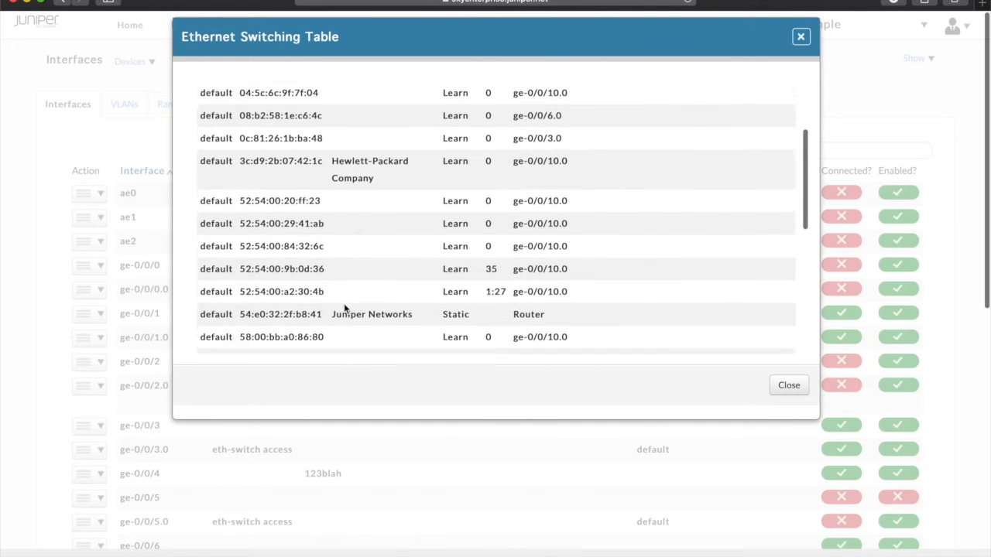
{"action": "scroll", "coordinate": [344, 303], "scroll_direction": "down", "scroll_amount": 2}
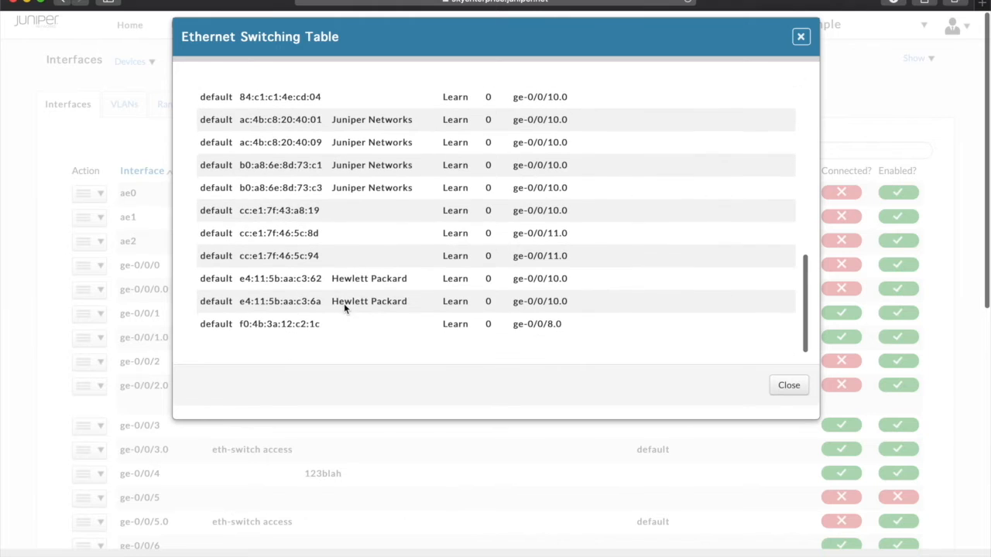
{"action": "scroll", "coordinate": [344, 303], "scroll_direction": "up", "scroll_amount": 12}
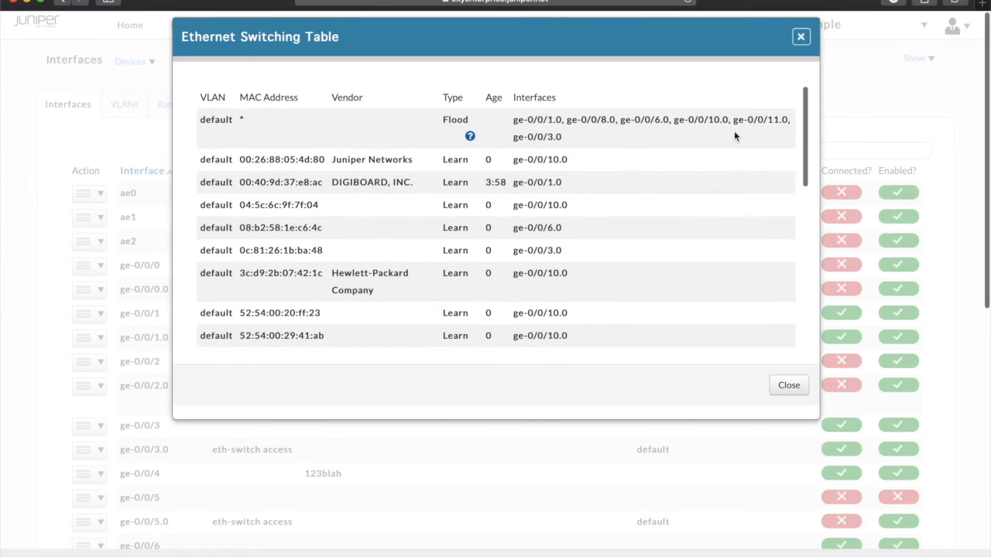
{"action": "left_click", "coordinate": [802, 37]}
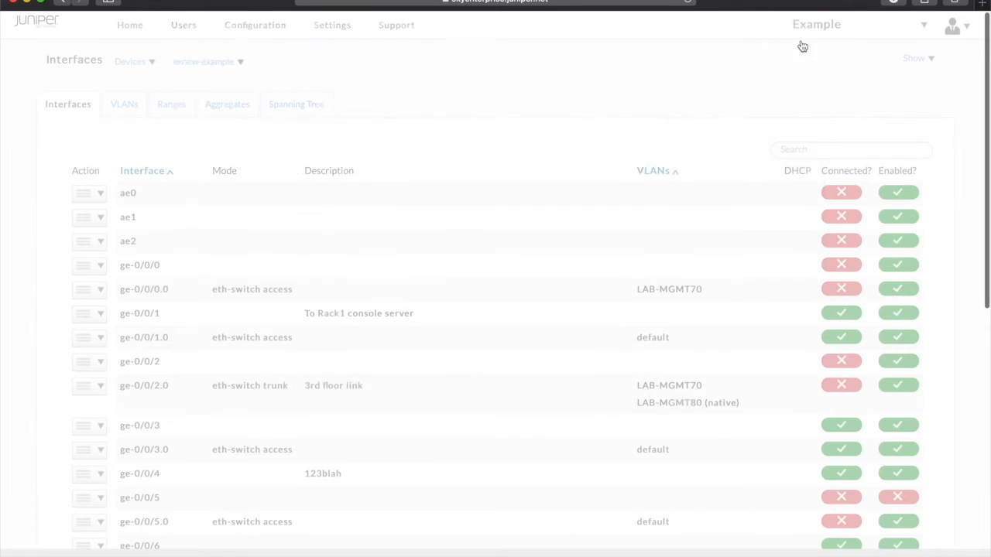
- Show the LLDP Neighbour Table from the Show dropdown
{"action": "left_click", "coordinate": [921, 59]}
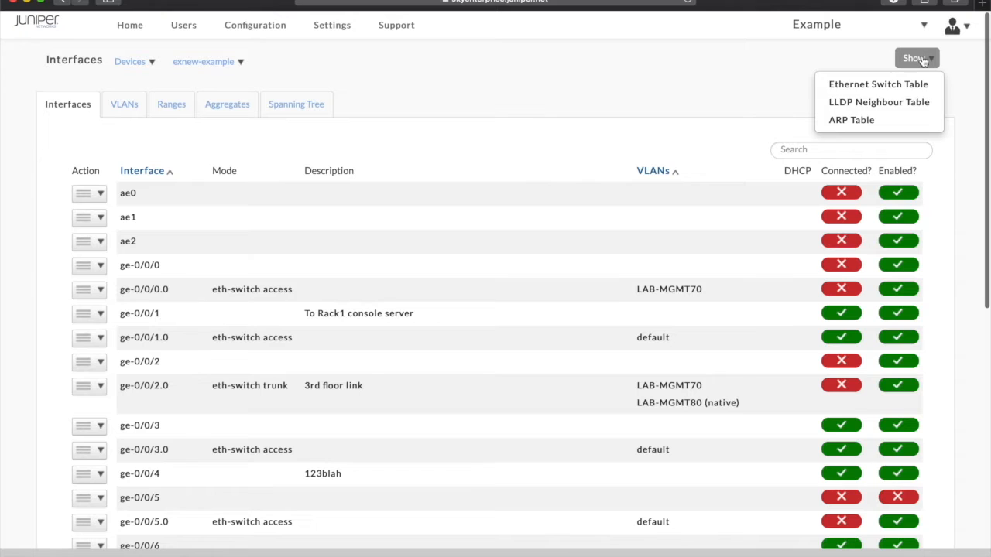
{"action": "left_click", "coordinate": [897, 109]}
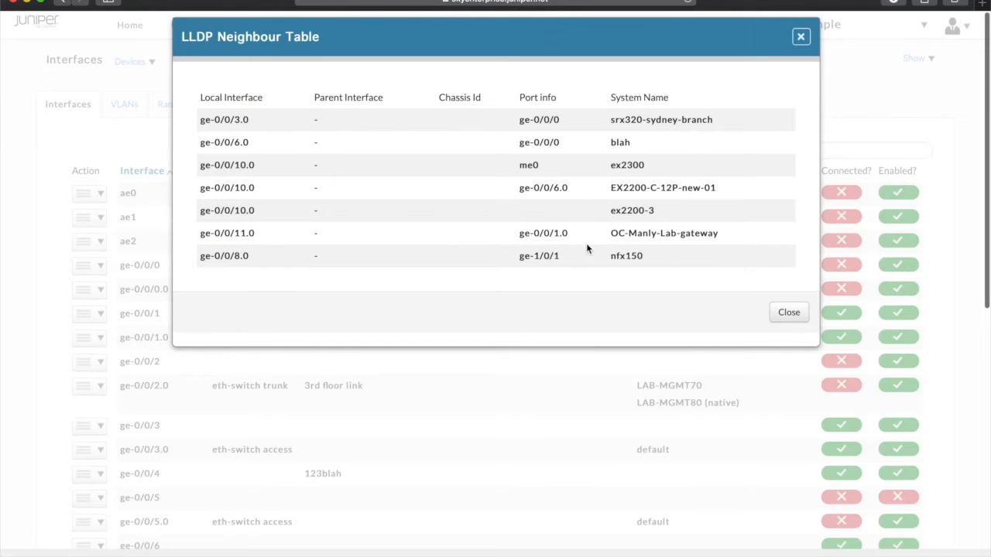
{"action": "scroll", "coordinate": [655, 235], "scroll_direction": "down", "scroll_amount": 3}
- Close the LLDP table and go to the VLANs tab's Ranges view
{"action": "scroll", "coordinate": [654, 234], "scroll_direction": "up", "scroll_amount": 2}
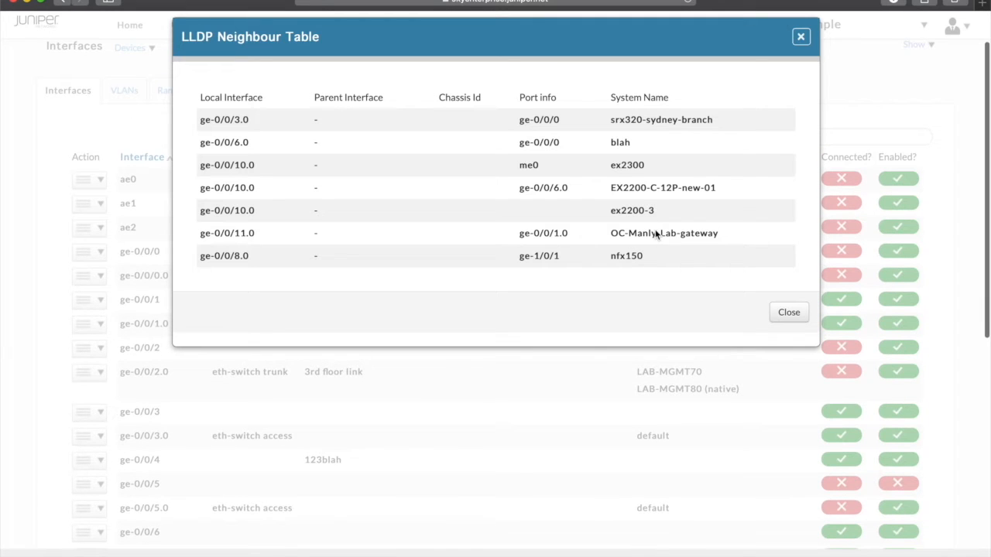
{"action": "left_click", "coordinate": [799, 45]}
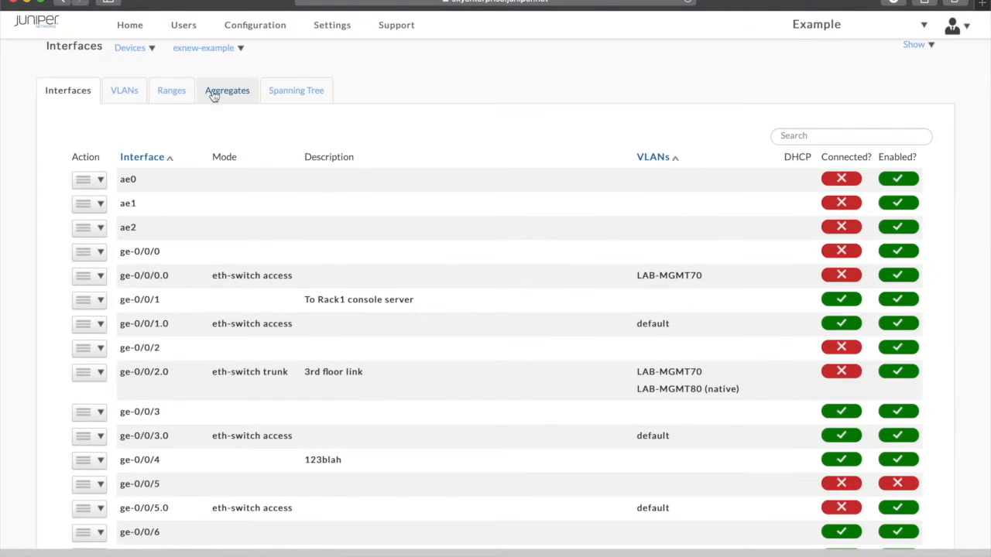
{"action": "left_click", "coordinate": [133, 94]}
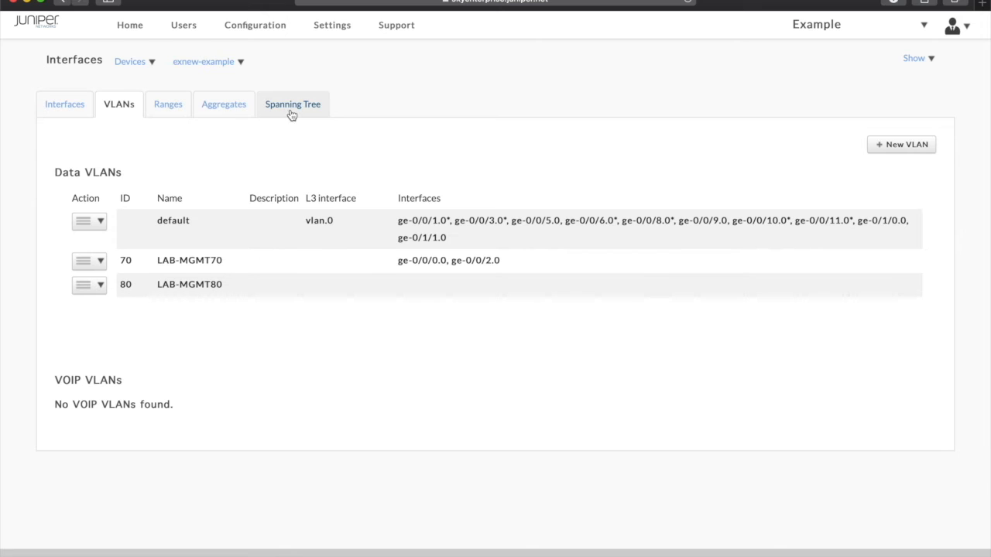
{"action": "left_click", "coordinate": [165, 116]}
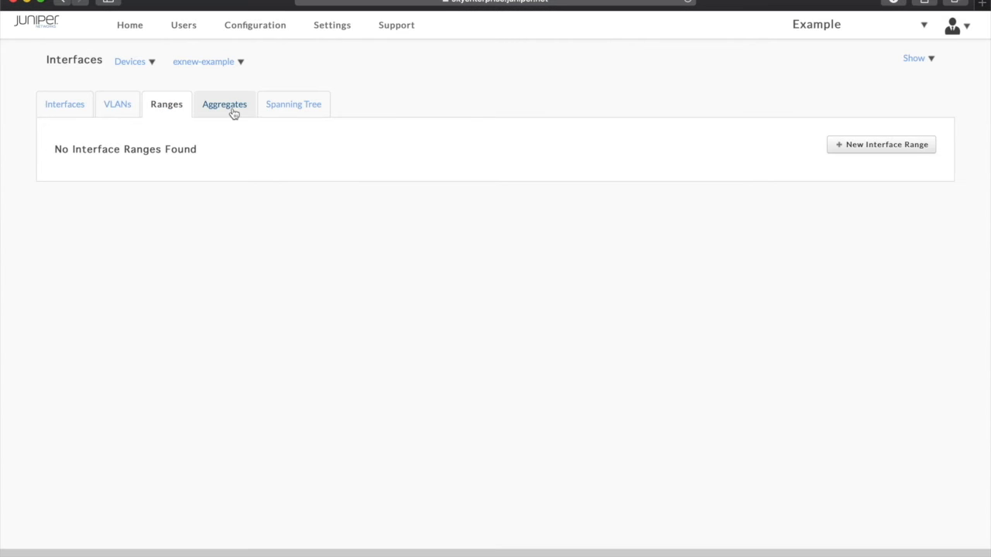
- Check the Members and VLAN options of a new interface range, then cancel it
{"action": "left_click", "coordinate": [874, 147]}
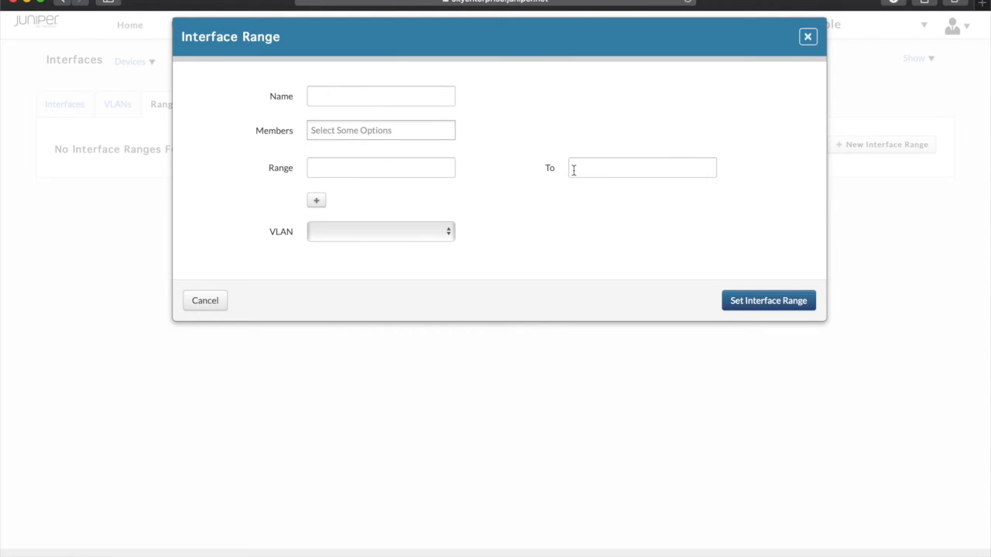
{"action": "left_click", "coordinate": [398, 129]}
{"action": "left_click", "coordinate": [503, 111]}
{"action": "left_click", "coordinate": [425, 233]}
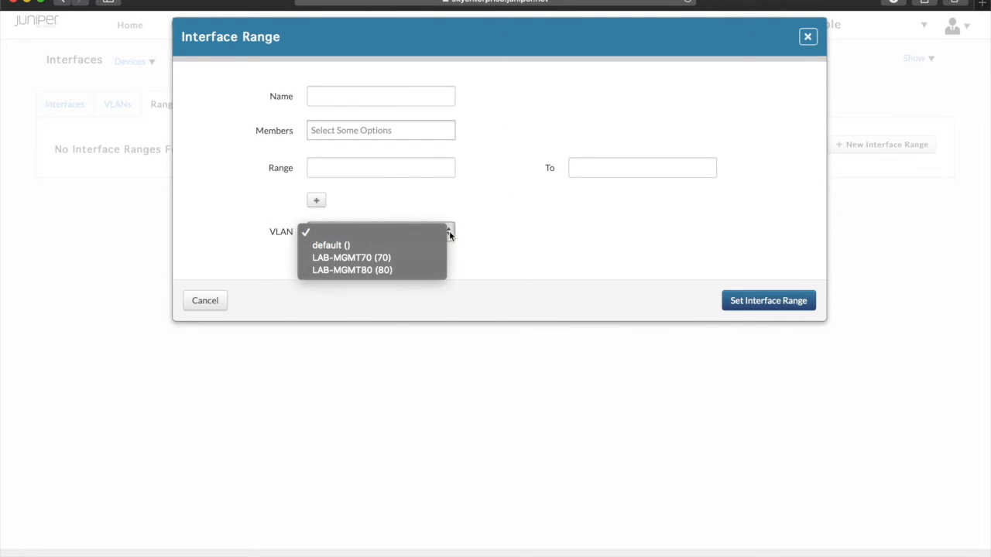
{"action": "left_click", "coordinate": [807, 41]}
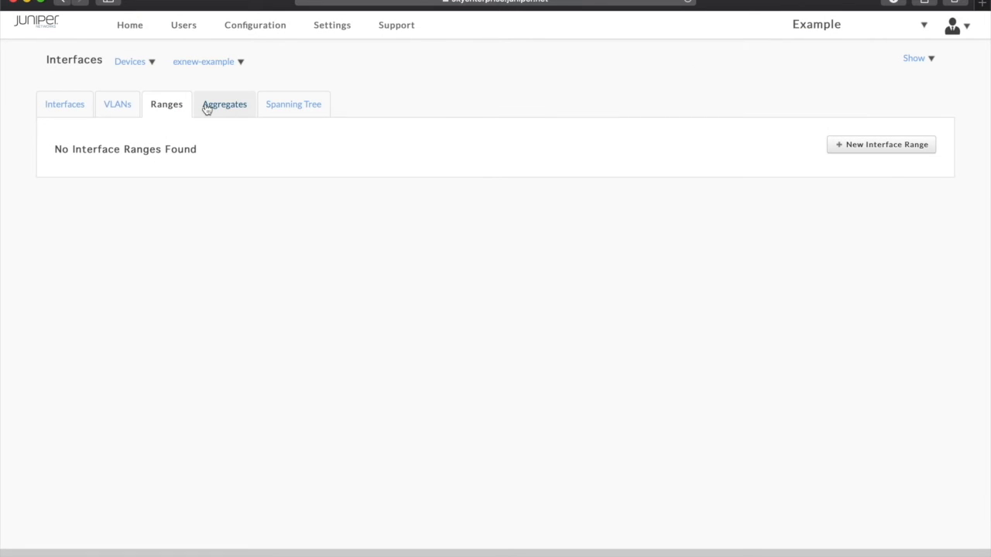
- Review the Spanning Tree tab and its RSTP Settings without making changes
{"action": "left_click", "coordinate": [314, 108]}
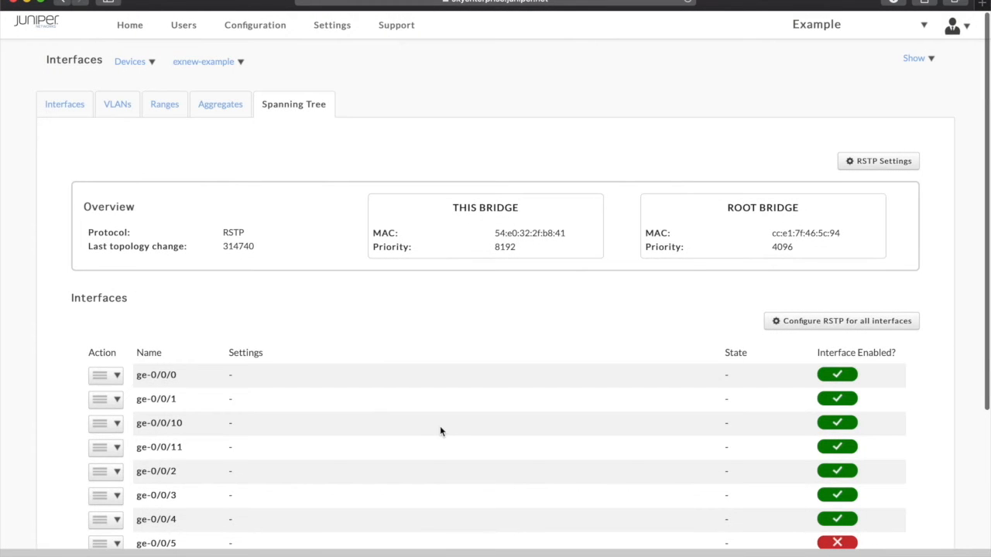
{"action": "scroll", "coordinate": [440, 431], "scroll_direction": "down", "scroll_amount": 3}
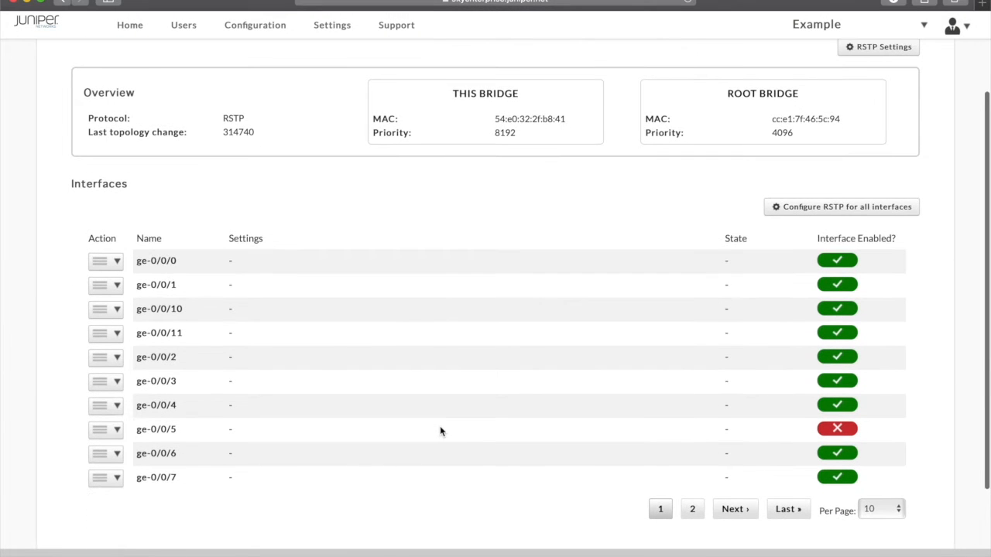
{"action": "scroll", "coordinate": [440, 426], "scroll_direction": "up", "scroll_amount": 3}
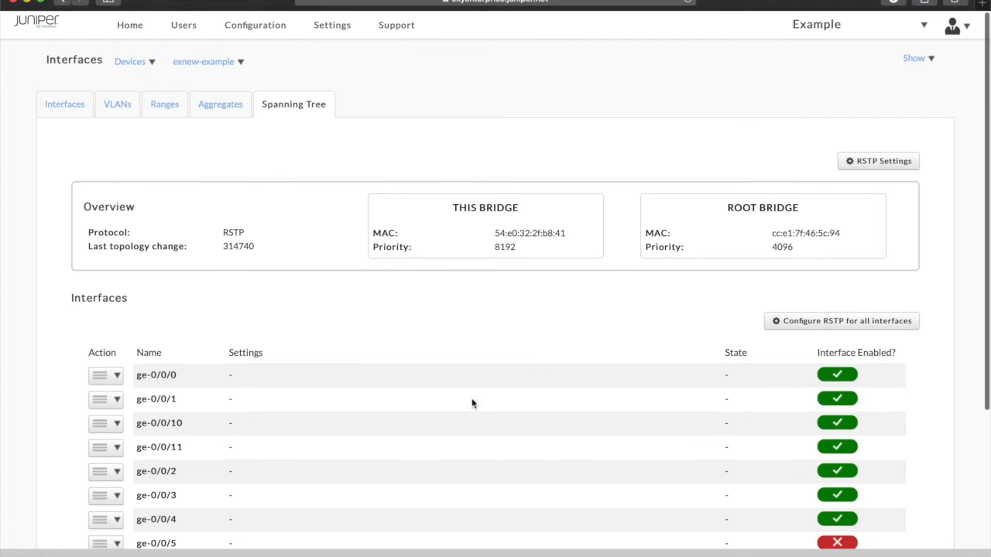
{"action": "left_click", "coordinate": [878, 161]}
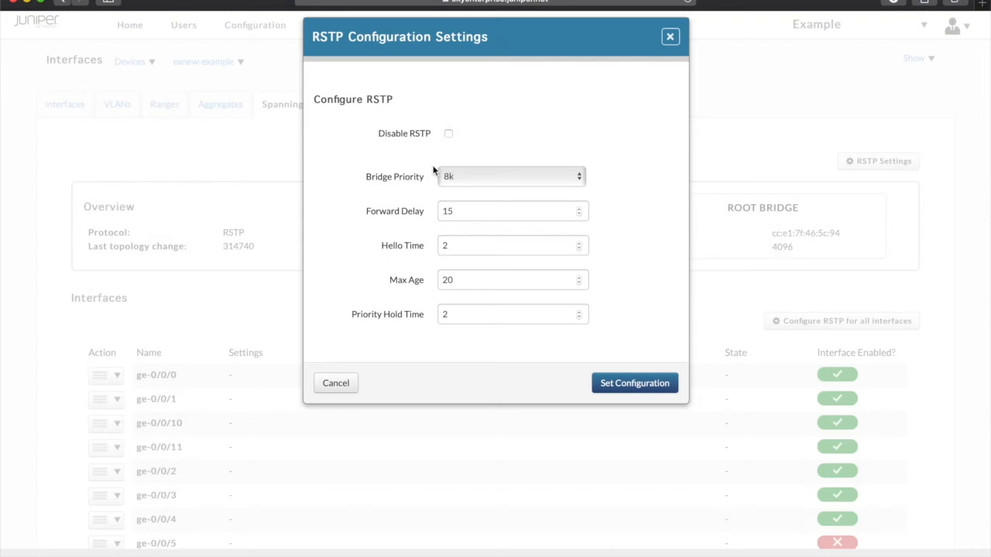
{"action": "left_click", "coordinate": [670, 37]}
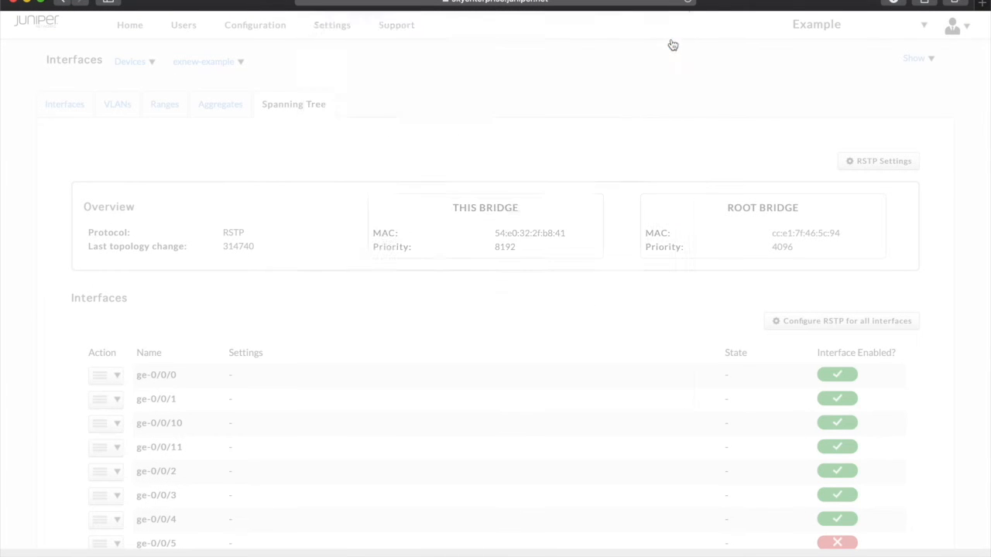
- Check an interface's RSTP Action menu, then dismiss it
{"action": "left_click", "coordinate": [113, 399]}
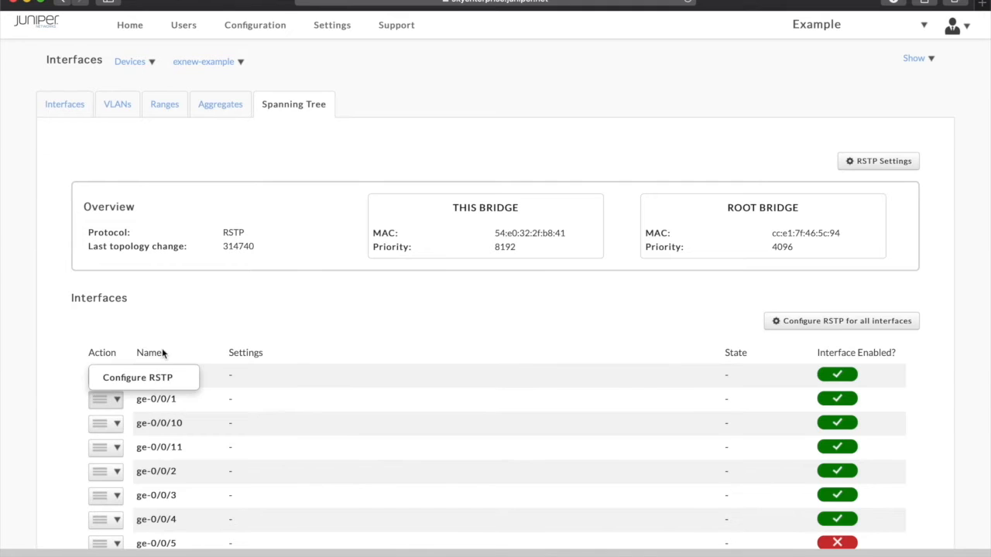
{"action": "left_click", "coordinate": [465, 270]}
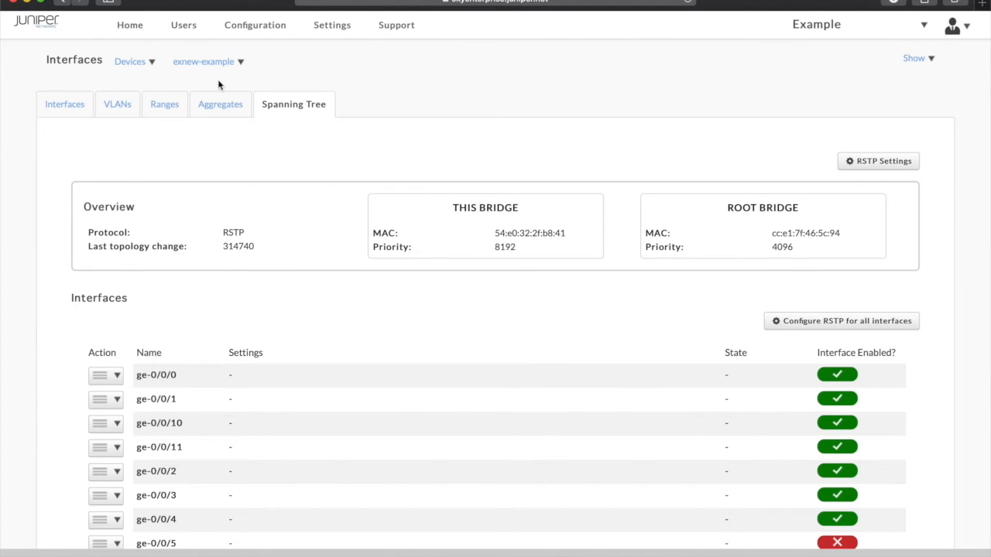
{"action": "left_click", "coordinate": [137, 66]}
- Go from the device list to the Topology map and select the exnew-example node
{"action": "left_click", "coordinate": [137, 76]}
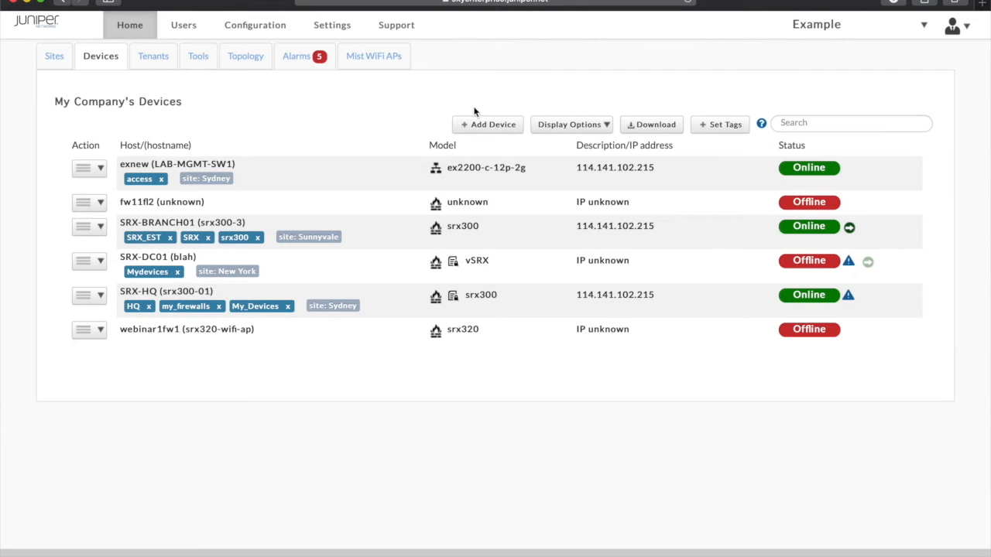
{"action": "left_click", "coordinate": [250, 58]}
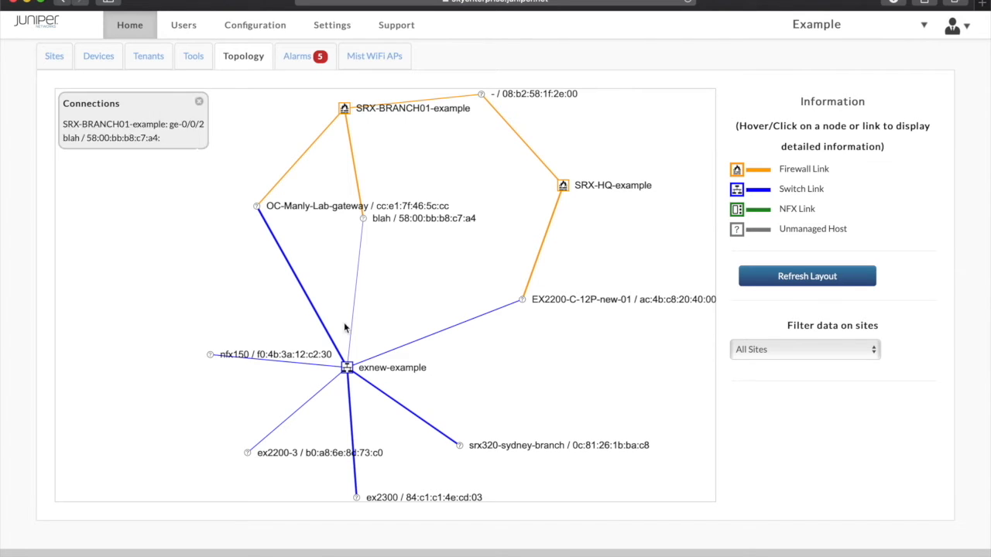
{"action": "left_click", "coordinate": [347, 369]}
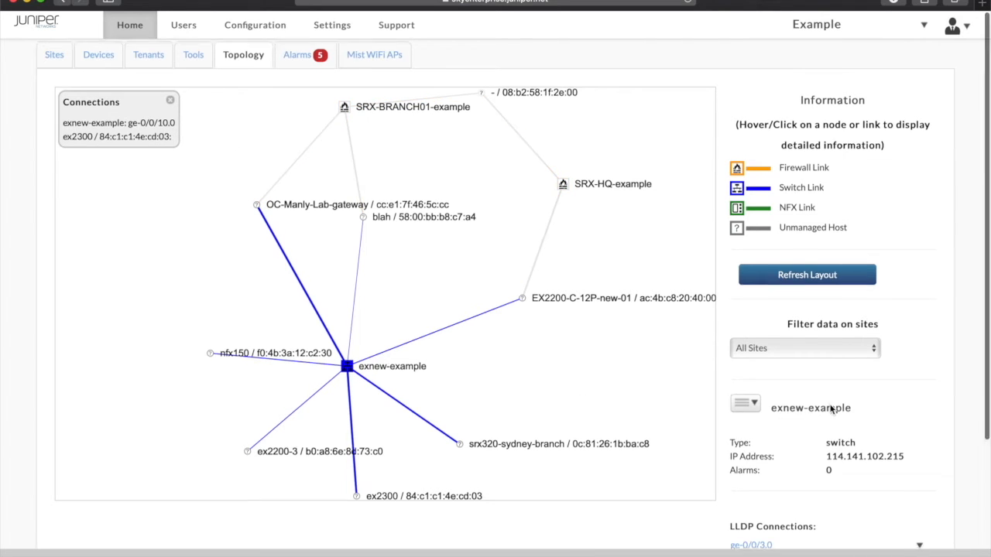
- View, then close, the traffic graph for exnew-example's ge-0/0/3.0 connection
{"action": "scroll", "coordinate": [910, 469], "scroll_direction": "down", "scroll_amount": 3}
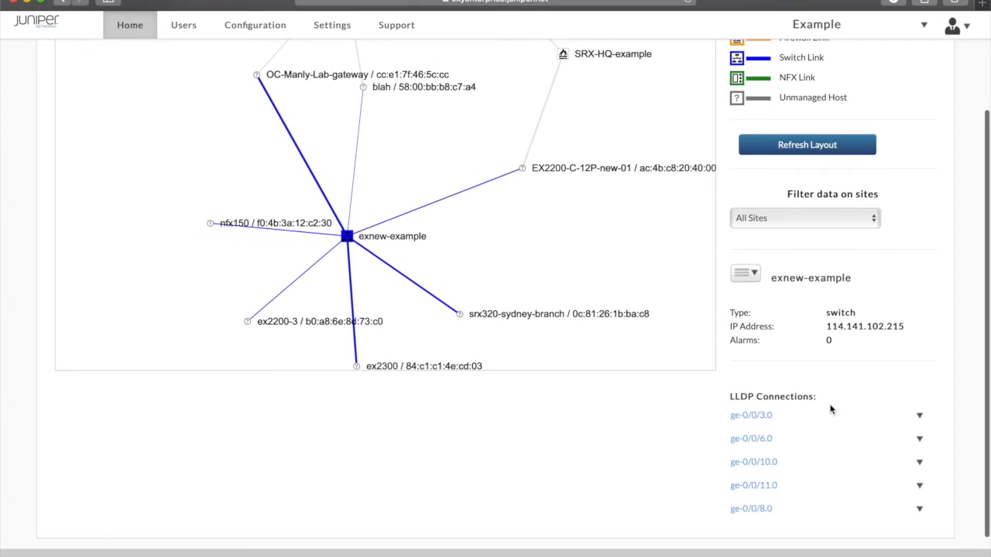
{"action": "left_click", "coordinate": [899, 416]}
{"action": "left_click", "coordinate": [898, 391]}
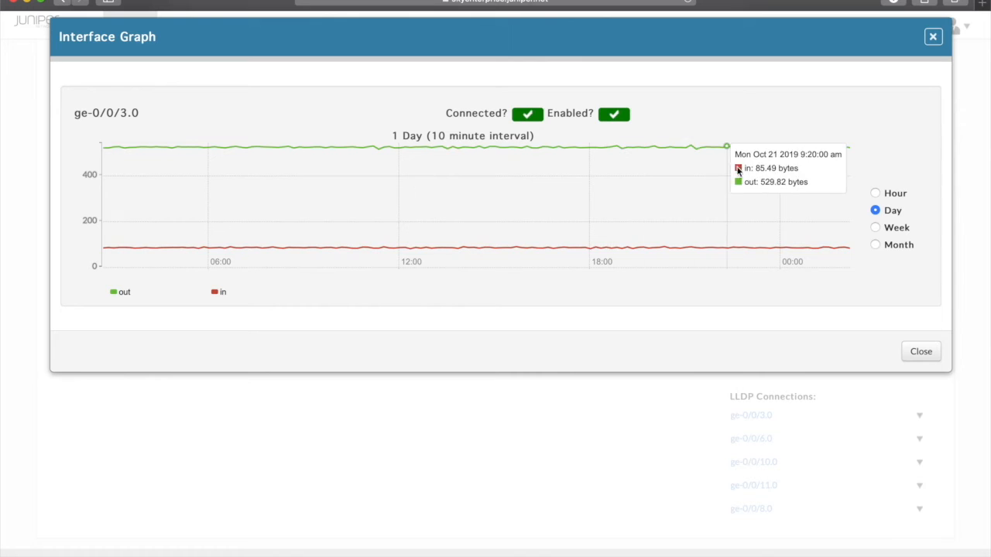
{"action": "left_click", "coordinate": [933, 36]}
{"action": "scroll", "coordinate": [767, 240], "scroll_direction": "up", "scroll_amount": 3}
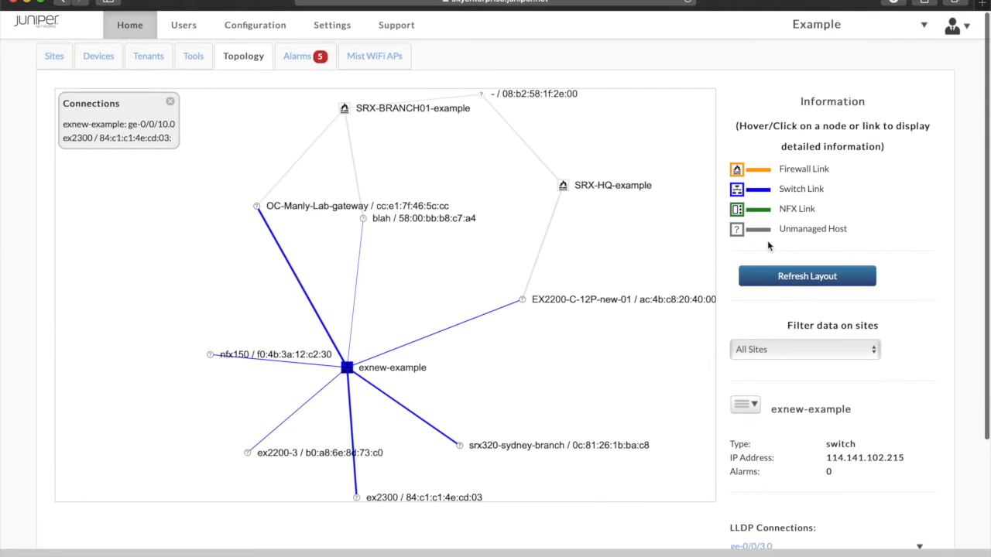
- Filter the topology to the Sydney site, then back to All Sites
{"action": "left_click", "coordinate": [808, 360]}
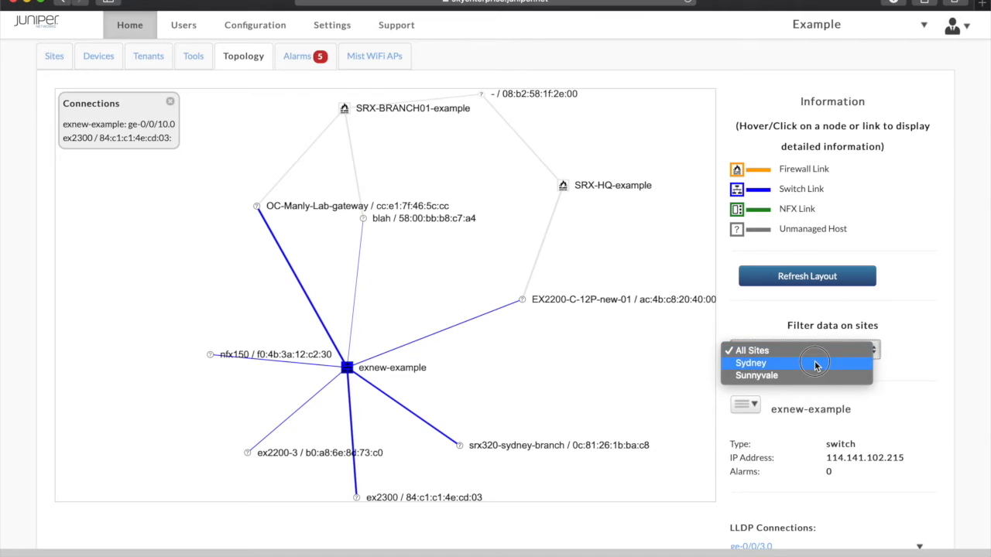
{"action": "left_click", "coordinate": [814, 364]}
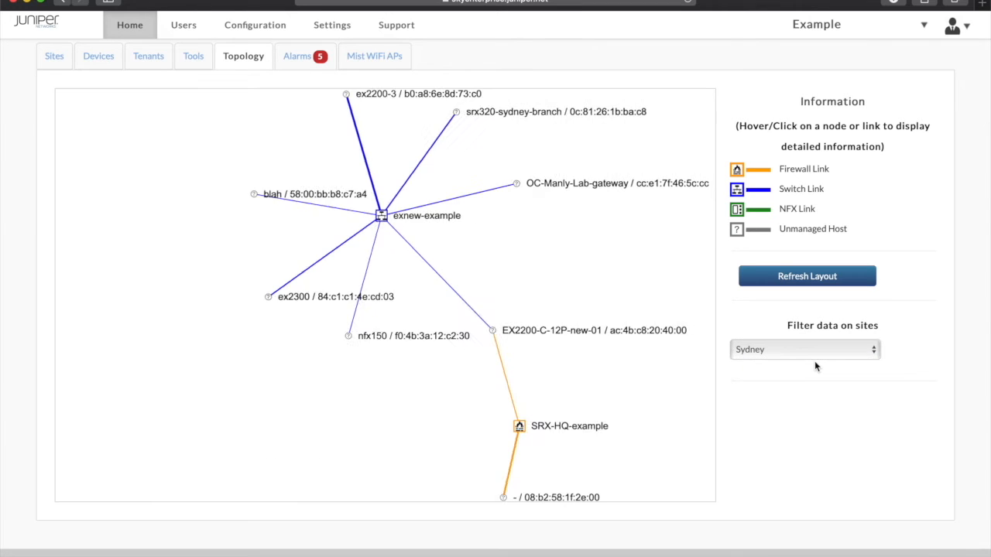
{"action": "left_click", "coordinate": [823, 350]}
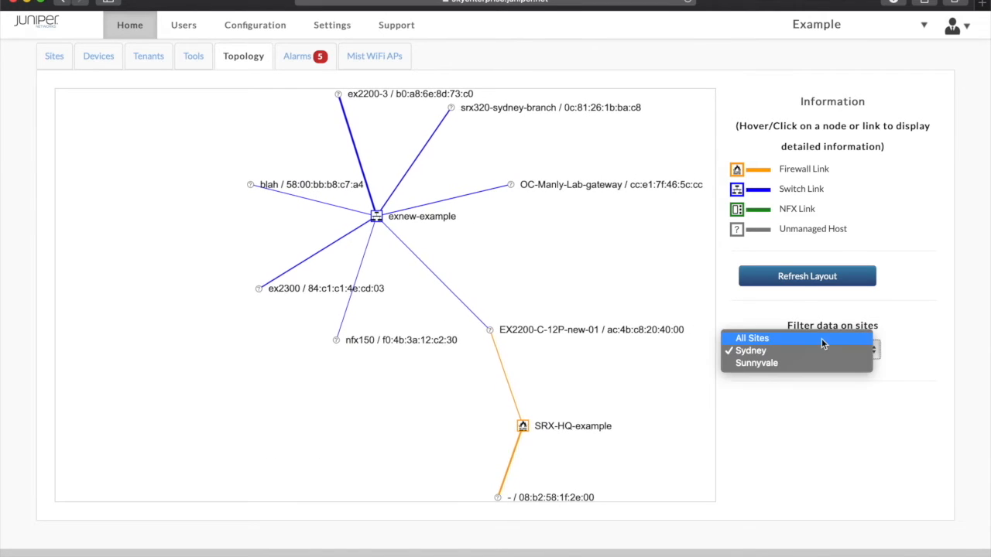
{"action": "left_click", "coordinate": [821, 338]}
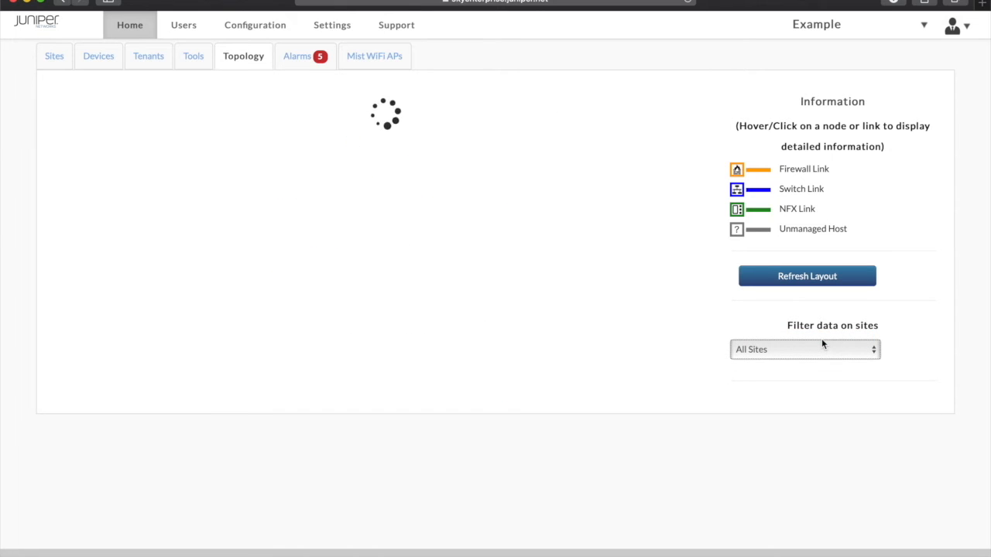
{"action": "left_click", "coordinate": [80, 62]}
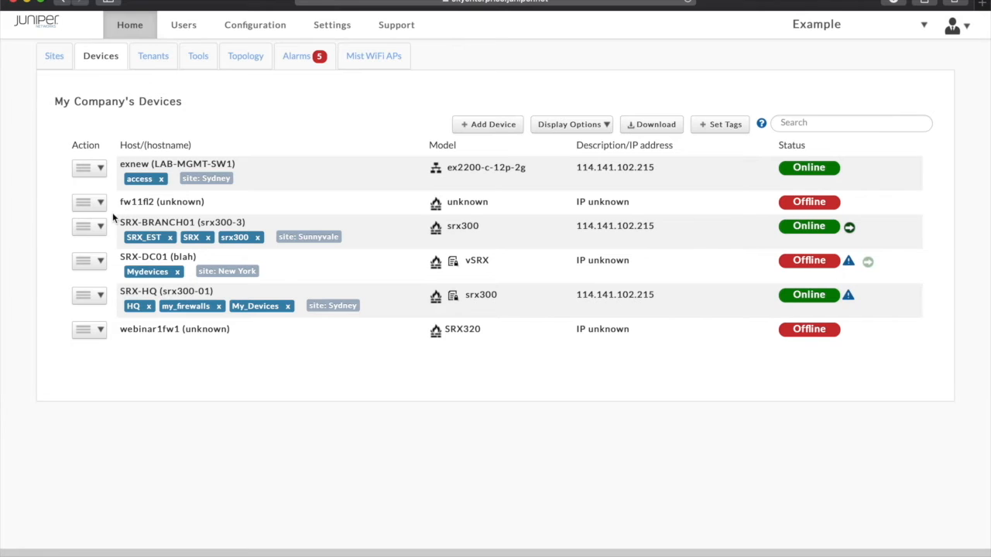
{"action": "left_click", "coordinate": [99, 227]}
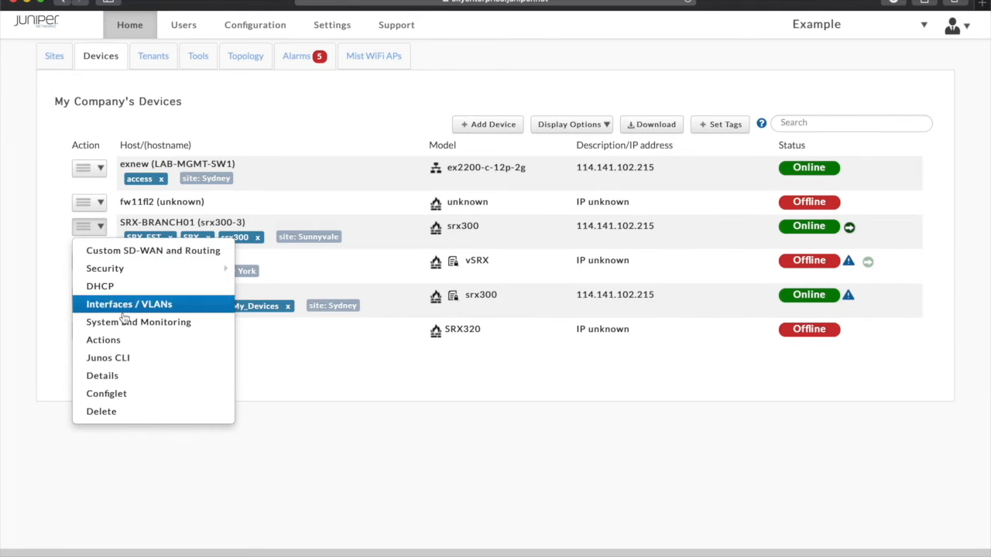
{"action": "left_click", "coordinate": [133, 364]}
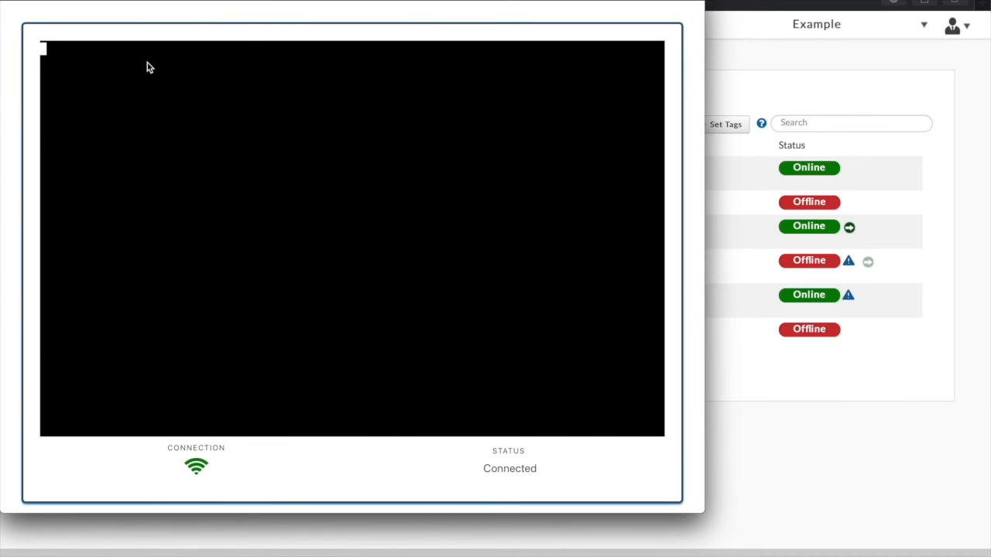
{"action": "left_click_drag", "start_coordinate": [198, 0], "coordinate": [315, 29]}
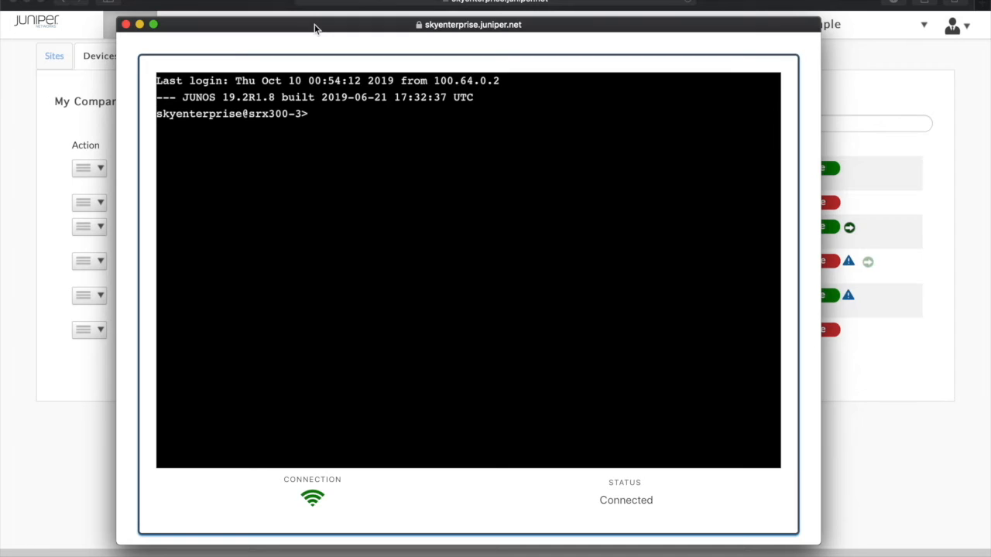
{"action": "key", "text": "Return"}
{"action": "key", "text": "Return"}
{"action": "type", "text": "show version"}
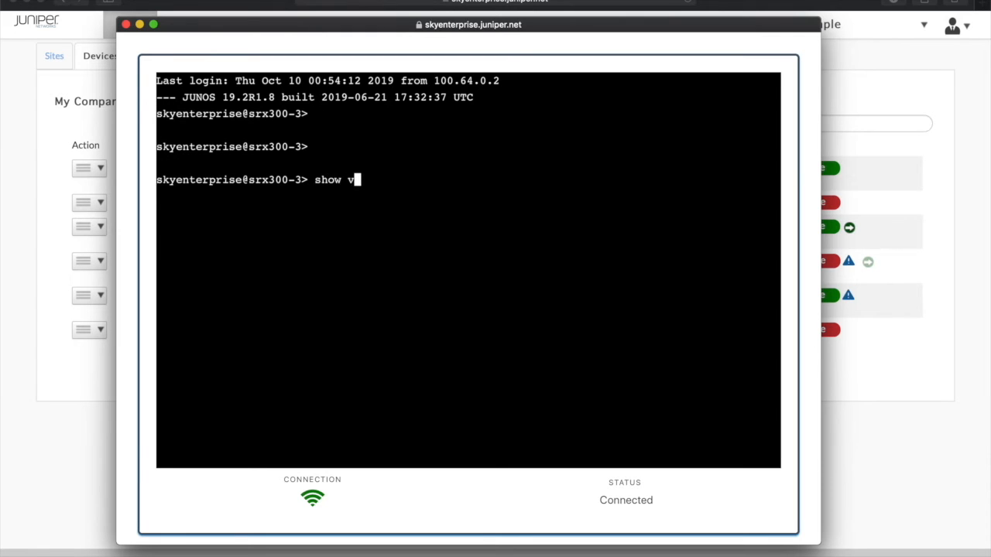
{"action": "key", "text": "Return"}
{"action": "type", "text": "show "}
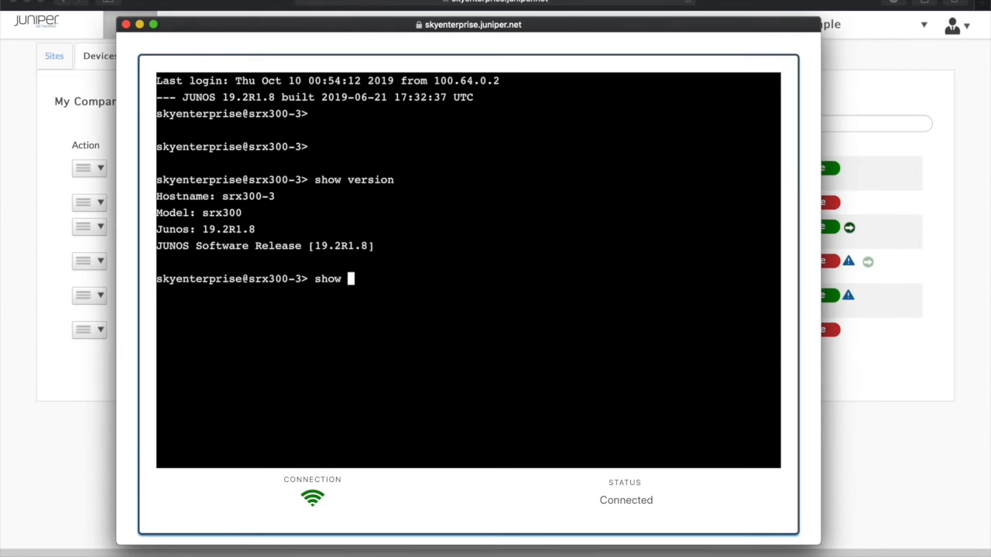
{"action": "type", "text": "configuration "}
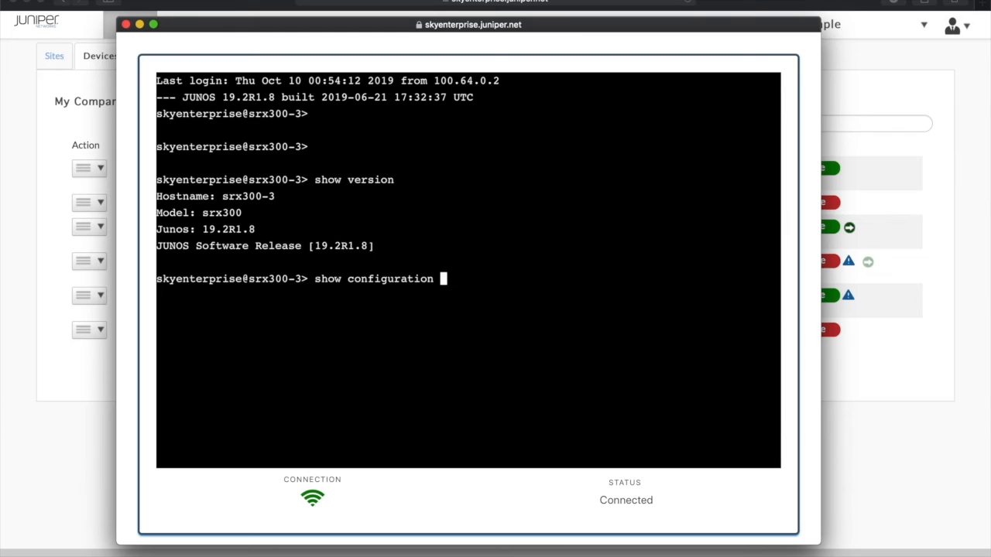
{"action": "type", "text": "security"}
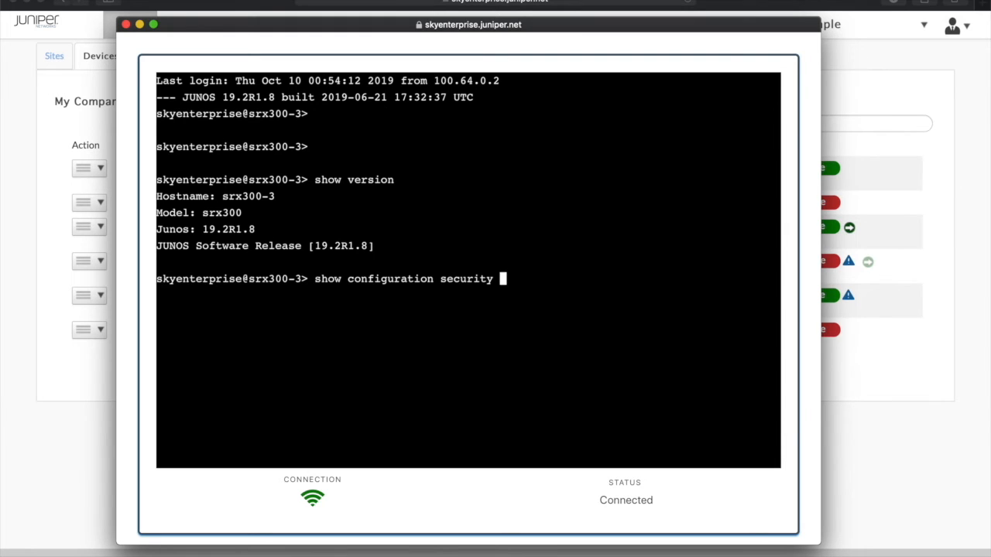
{"action": "type", "text": " | display set"}
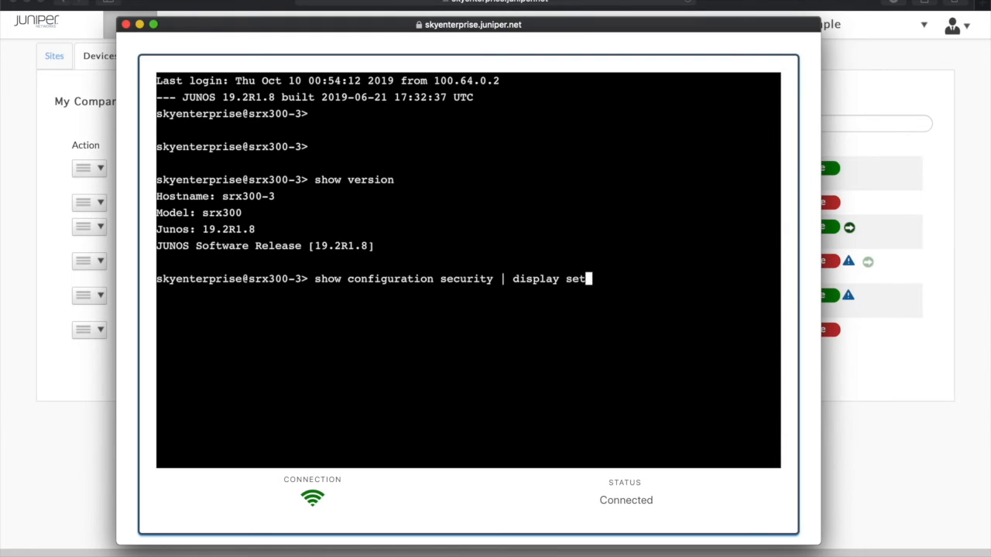
{"action": "key", "text": "Return"}
{"action": "key", "text": "space"}
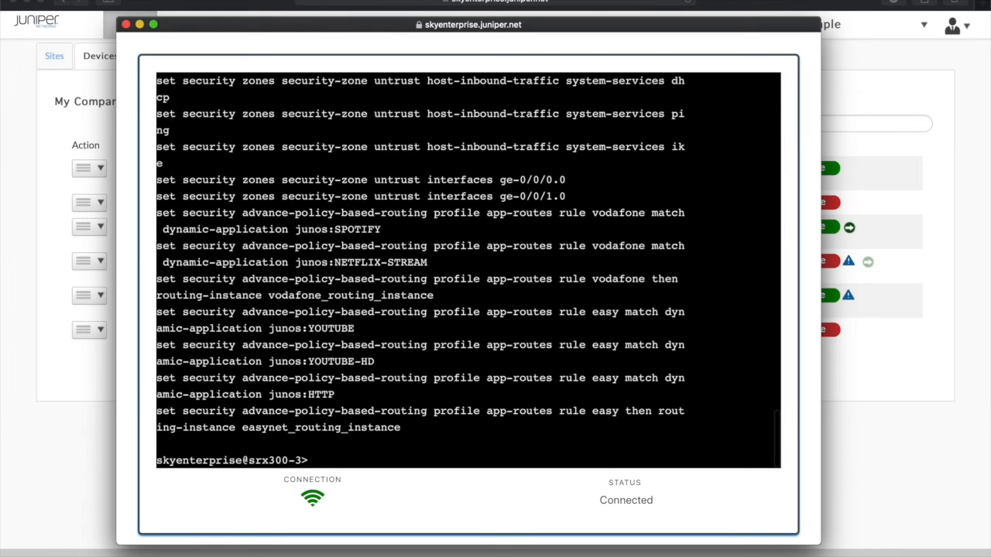
{"action": "type", "text": "show security "}
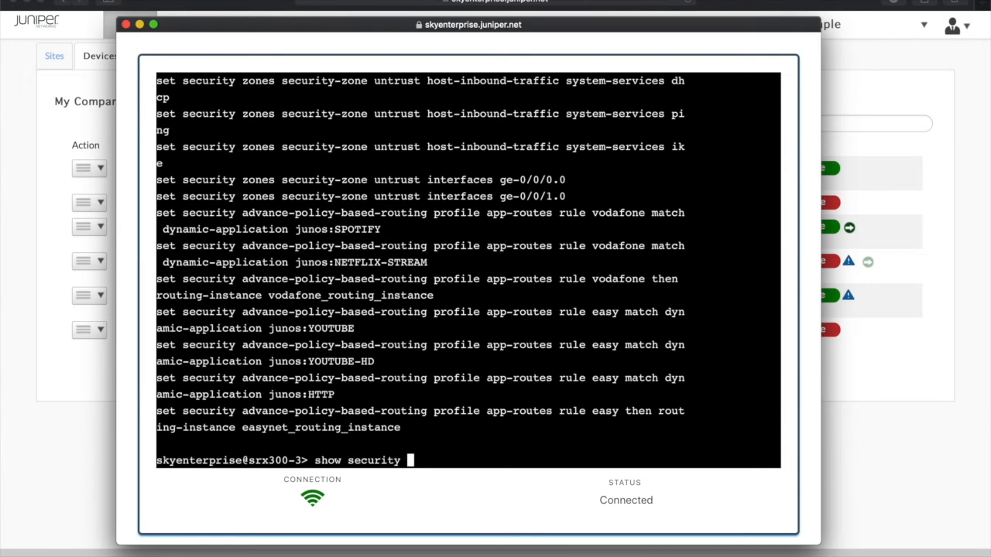
{"action": "type", "text": "flow session"}
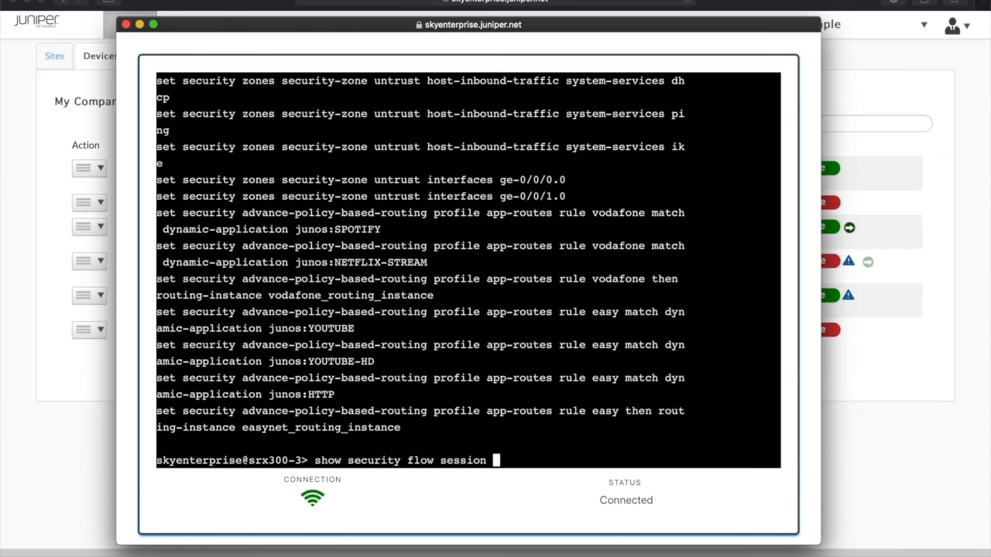
{"action": "key", "text": "Return"}
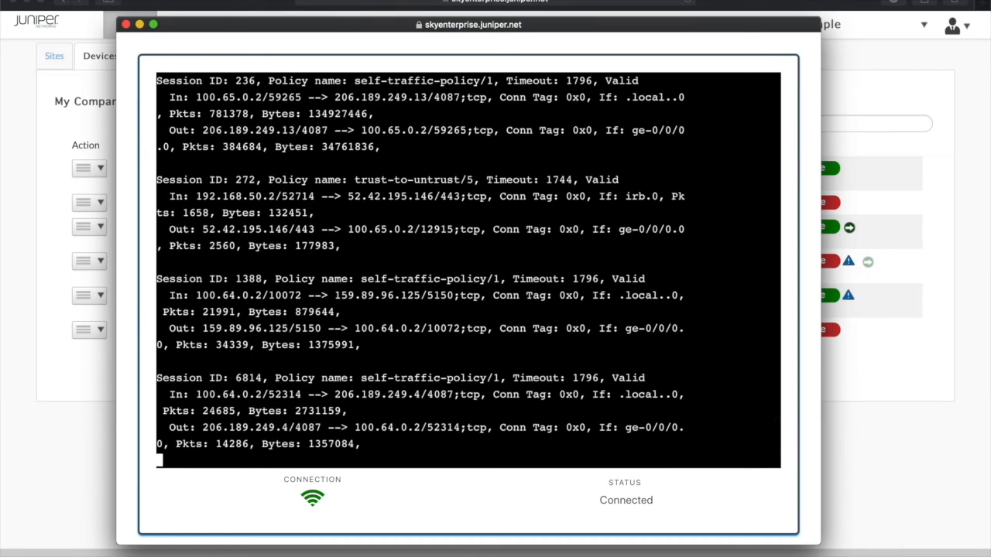
{"action": "type", "text": "exit"}
{"action": "key", "text": "Return"}
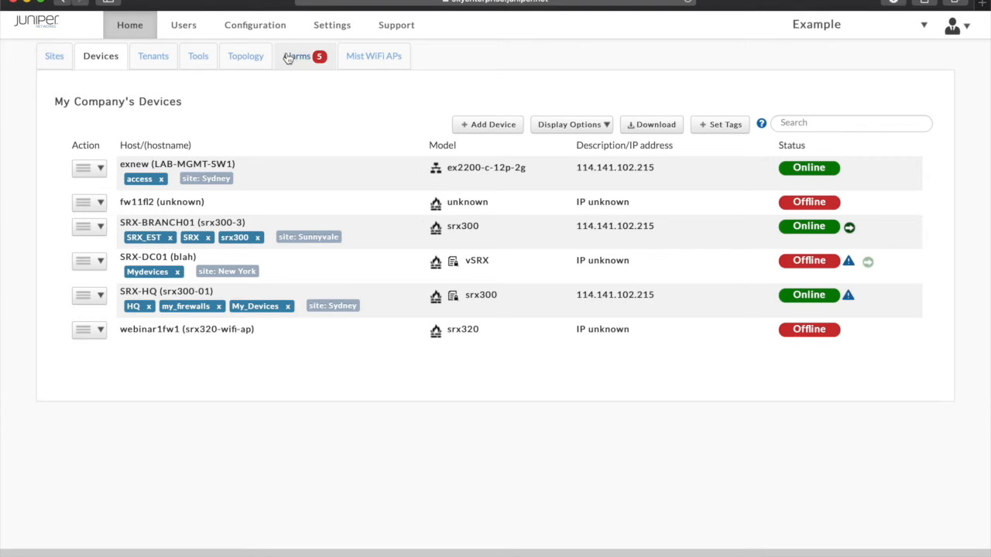
- Open the Configuration ZTP page and browse its devices and templates
{"action": "left_click", "coordinate": [270, 26]}
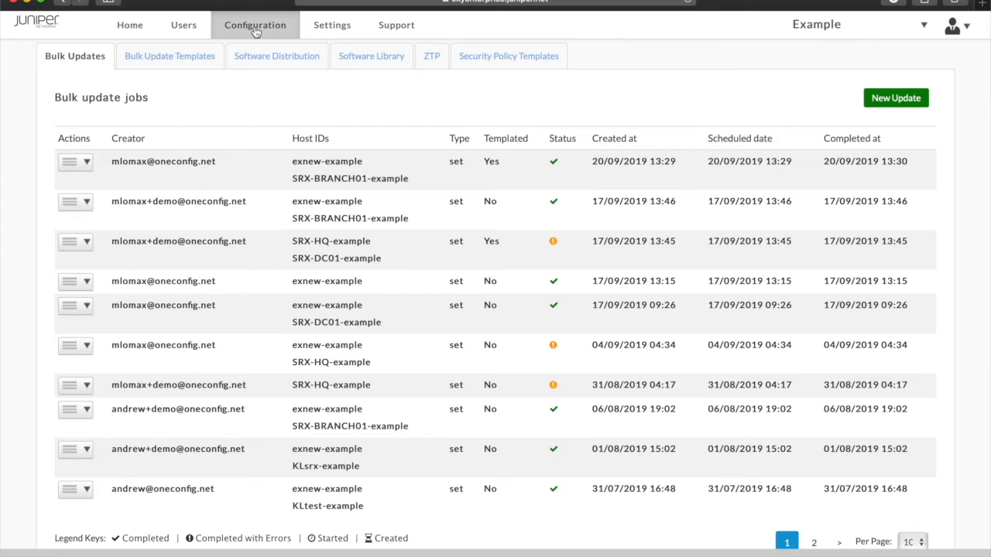
{"action": "left_click", "coordinate": [443, 62]}
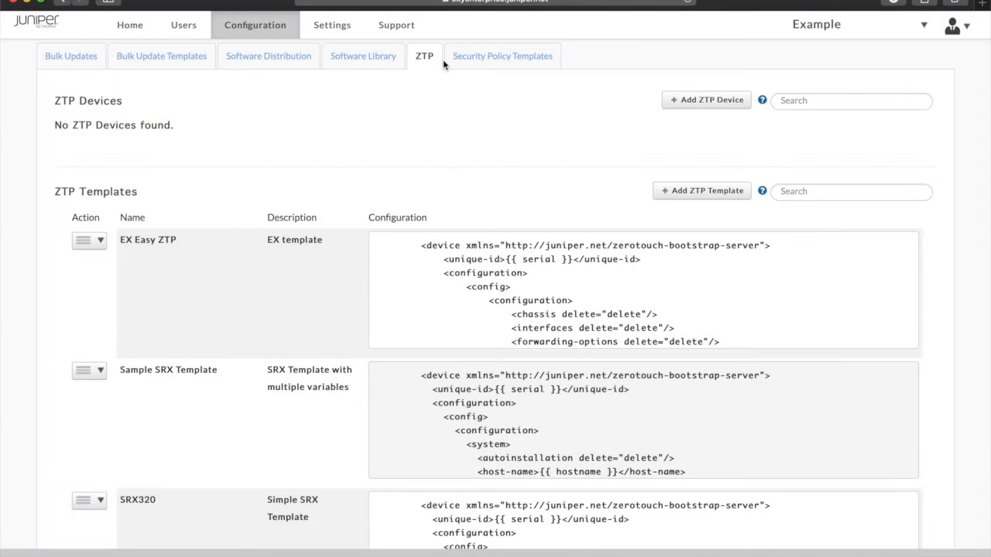
{"action": "scroll", "coordinate": [262, 311], "scroll_direction": "down", "scroll_amount": 3}
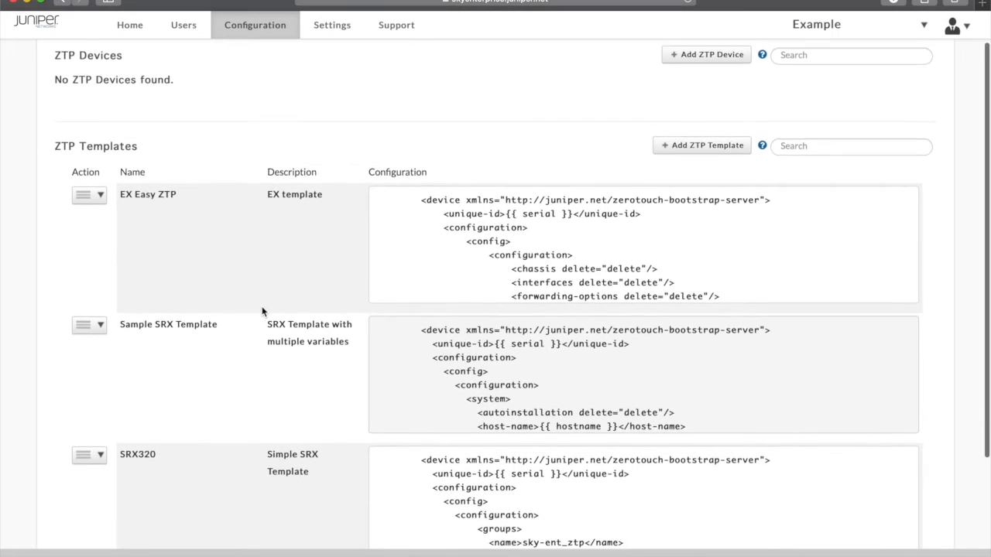
{"action": "scroll", "coordinate": [454, 198], "scroll_direction": "down", "scroll_amount": 8}
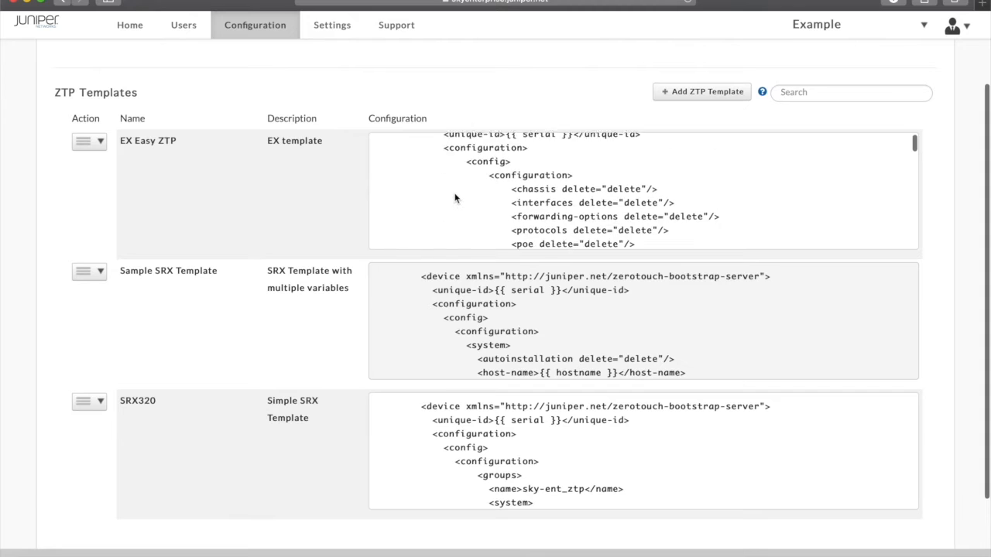
{"action": "scroll", "coordinate": [454, 198], "scroll_direction": "up", "scroll_amount": 2}
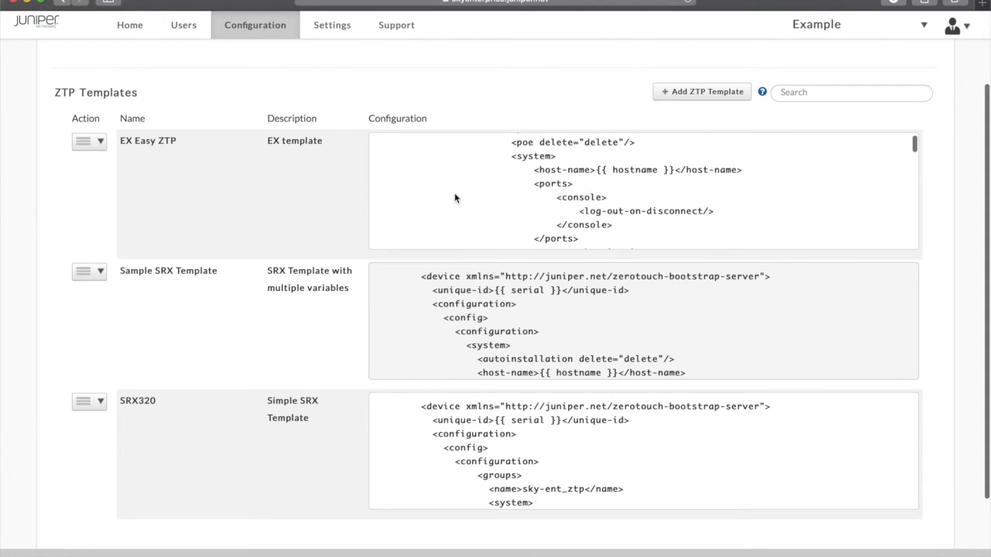
- Highlight the hostname variable in the EX template and read through the configuration
{"action": "left_click_drag", "start_coordinate": [595, 172], "coordinate": [682, 174]}
{"action": "scroll", "coordinate": [593, 224], "scroll_direction": "down", "scroll_amount": 10}
{"action": "scroll", "coordinate": [594, 224], "scroll_direction": "down", "scroll_amount": 10}
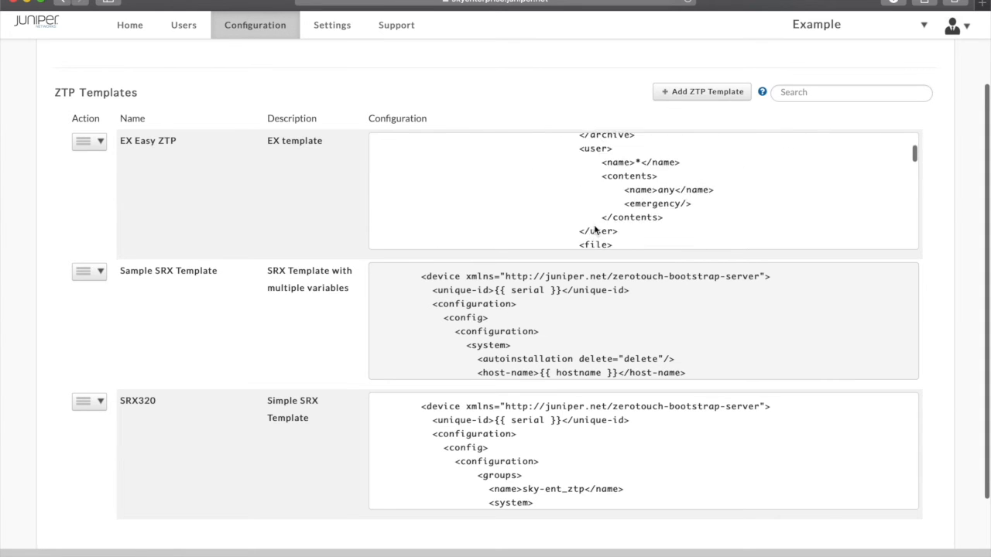
{"action": "scroll", "coordinate": [594, 226], "scroll_direction": "down", "scroll_amount": 10}
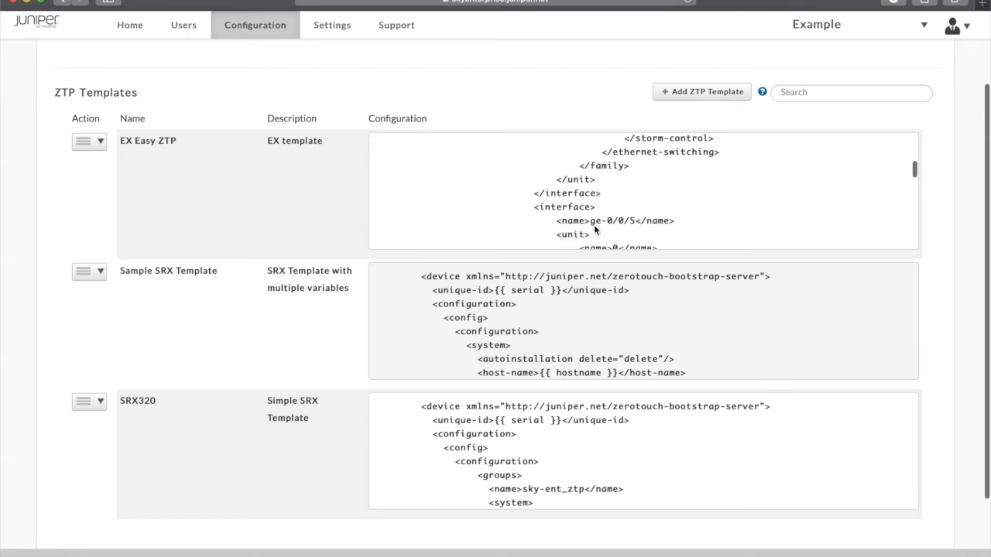
{"action": "scroll", "coordinate": [595, 230], "scroll_direction": "down", "scroll_amount": 8}
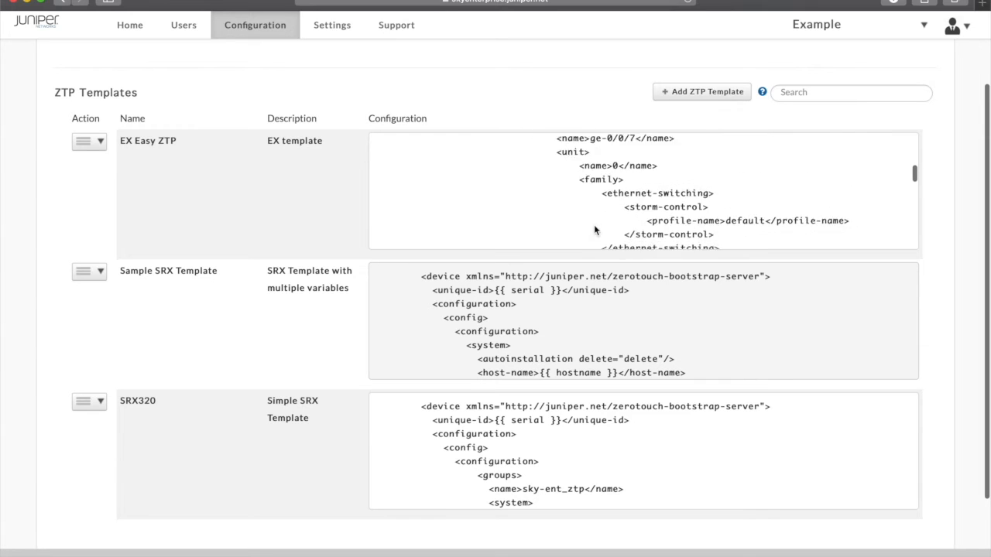
{"action": "scroll", "coordinate": [594, 230], "scroll_direction": "up", "scroll_amount": 10}
{"action": "scroll", "coordinate": [594, 224], "scroll_direction": "up", "scroll_amount": 10}
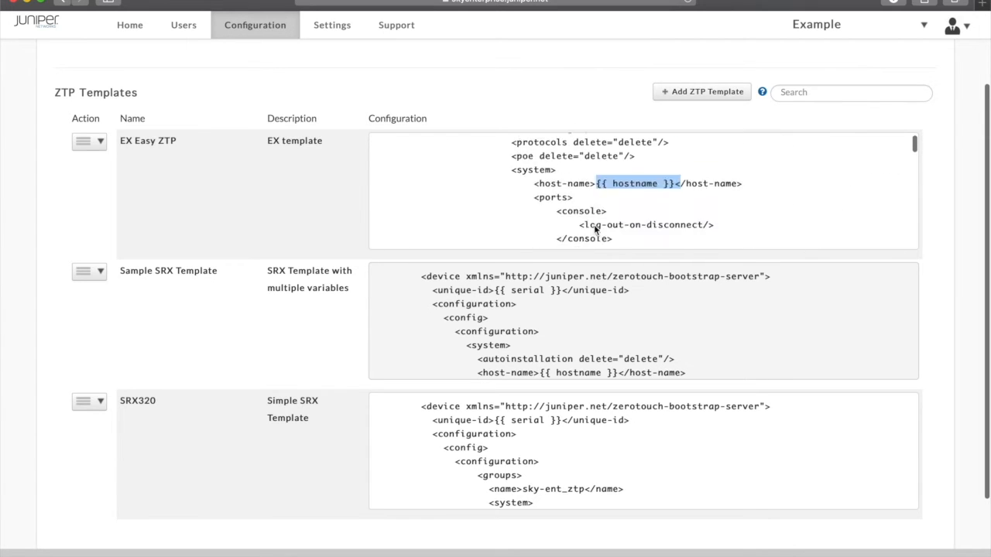
{"action": "scroll", "coordinate": [464, 367], "scroll_direction": "down", "scroll_amount": 8}
{"action": "scroll", "coordinate": [464, 374], "scroll_direction": "down", "scroll_amount": 15}
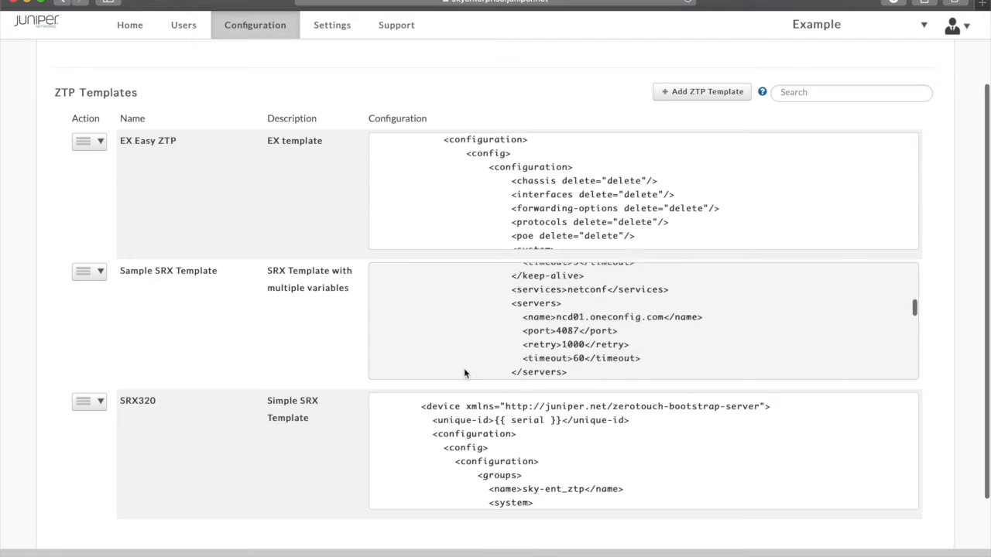
{"action": "scroll", "coordinate": [463, 367], "scroll_direction": "down", "scroll_amount": 2}
{"action": "scroll", "coordinate": [464, 368], "scroll_direction": "up", "scroll_amount": 4}
- Highlight the LAN address variables in the SRX template, then open a new browser tab
{"action": "left_click_drag", "start_coordinate": [568, 324], "coordinate": [781, 322]}
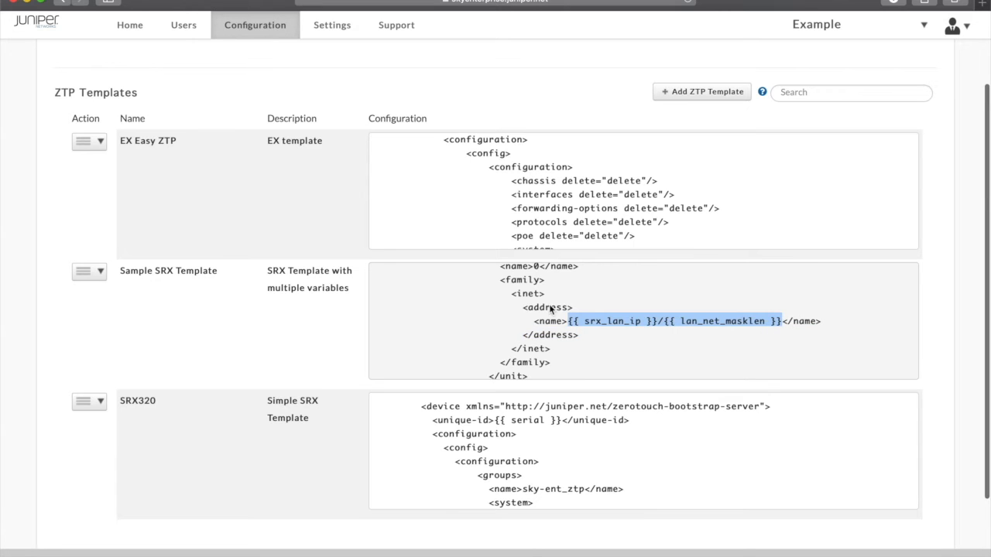
{"action": "scroll", "coordinate": [549, 304], "scroll_direction": "up", "scroll_amount": 5}
{"action": "scroll", "coordinate": [243, 241], "scroll_direction": "up", "scroll_amount": 2}
{"action": "scroll", "coordinate": [243, 242], "scroll_direction": "up", "scroll_amount": 2}
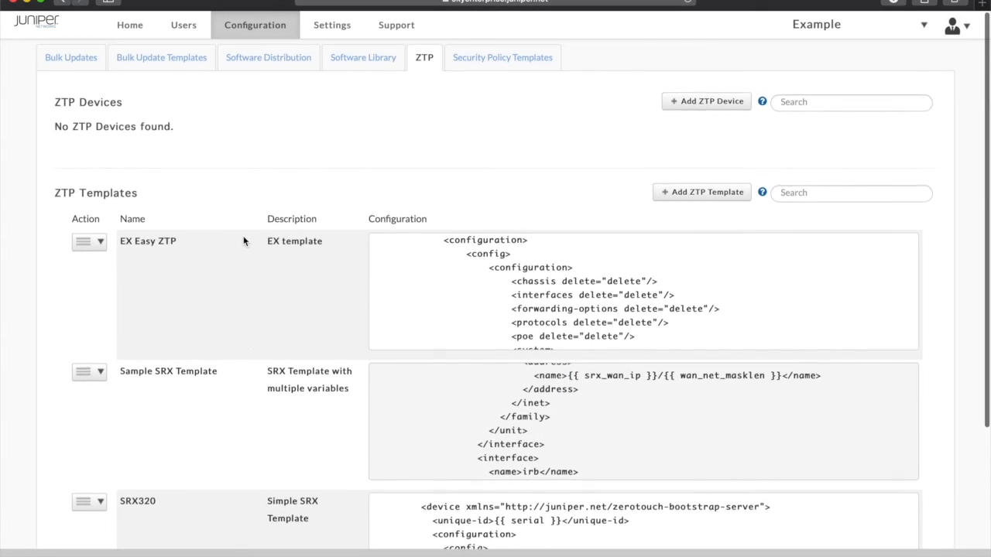
{"action": "scroll", "coordinate": [396, 249], "scroll_direction": "up", "scroll_amount": 2}
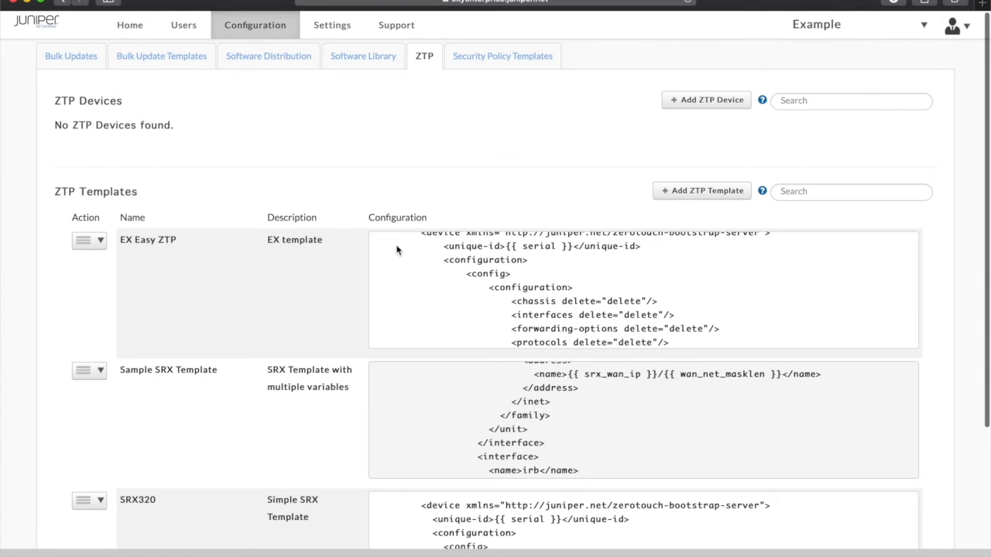
{"action": "key", "text": "super+t"}
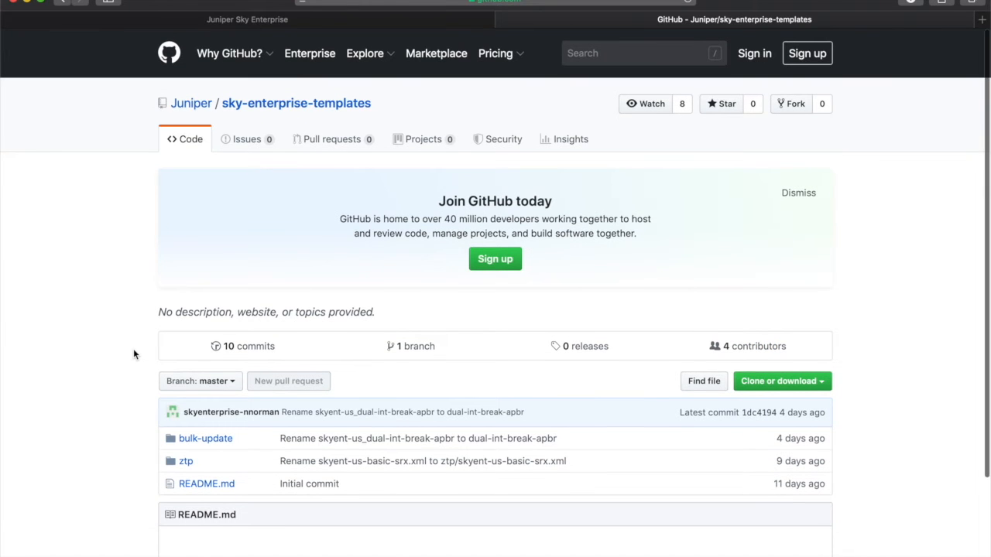
- Look inside the repository's ztp folder on GitHub, then return to the Sky Enterprise tab
{"action": "scroll", "coordinate": [134, 354], "scroll_direction": "down", "scroll_amount": 1}
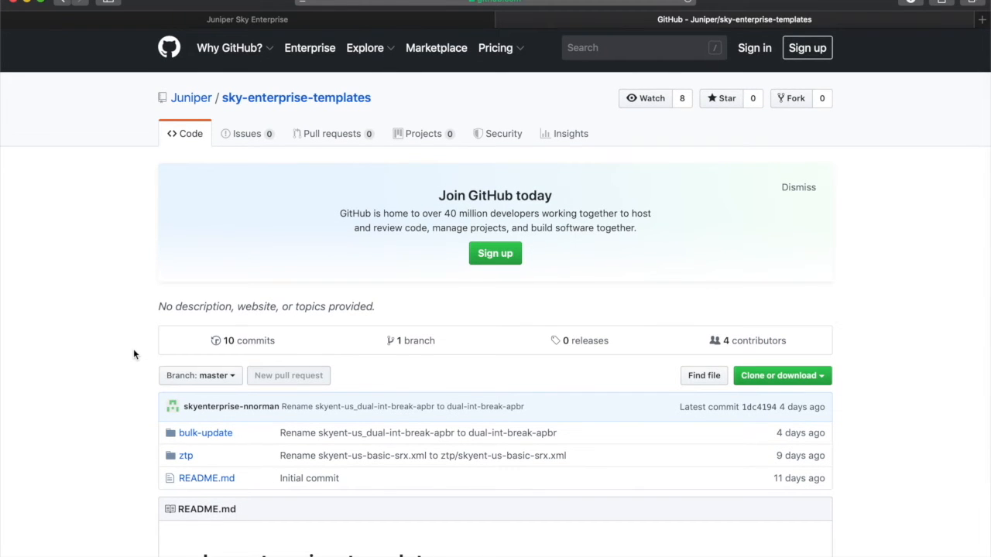
{"action": "scroll", "coordinate": [133, 354], "scroll_direction": "down", "scroll_amount": 4}
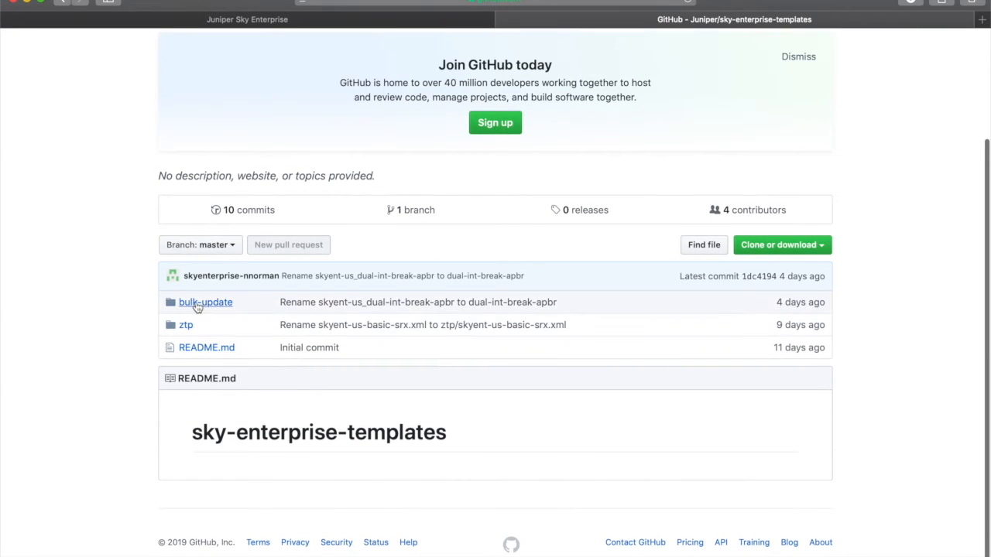
{"action": "left_click", "coordinate": [186, 326]}
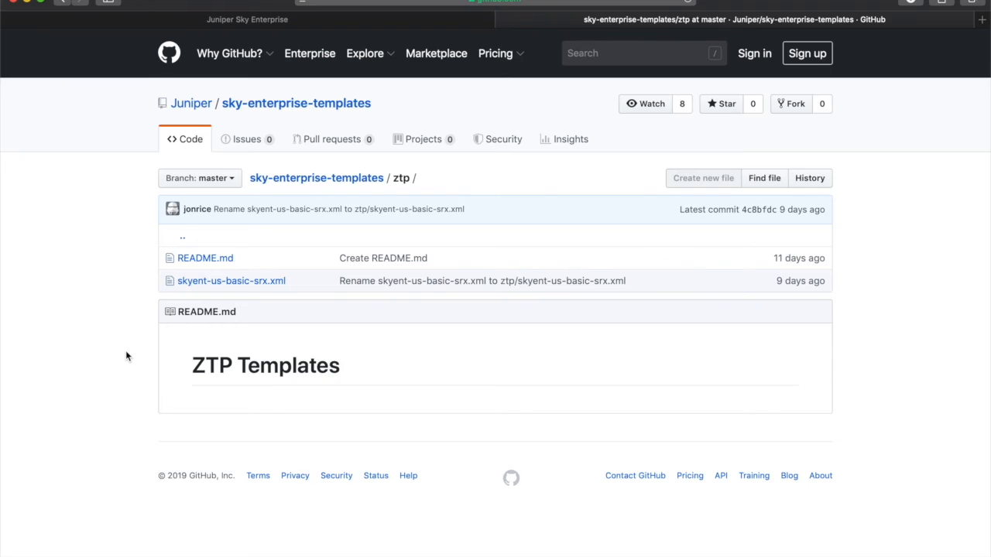
{"action": "scroll", "coordinate": [126, 354], "scroll_direction": "left", "scroll_amount": 5}
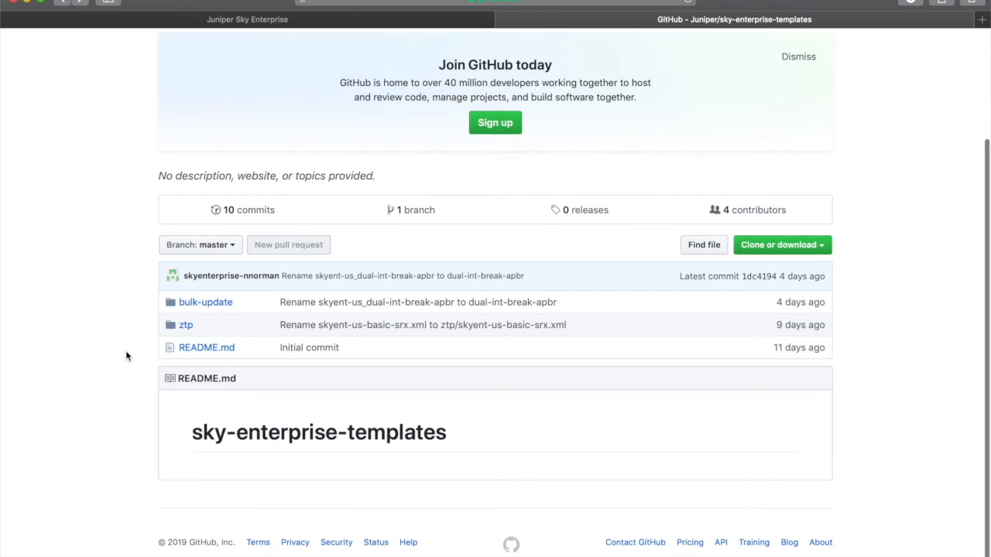
{"action": "scroll", "coordinate": [126, 356], "scroll_direction": "up", "scroll_amount": 5}
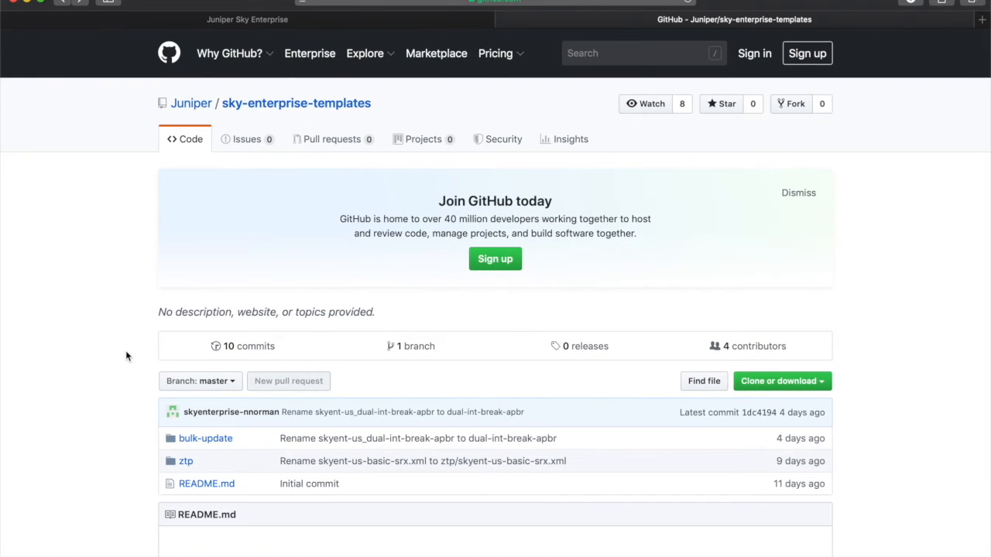
{"action": "key", "text": "ctrl+shift+Tab"}
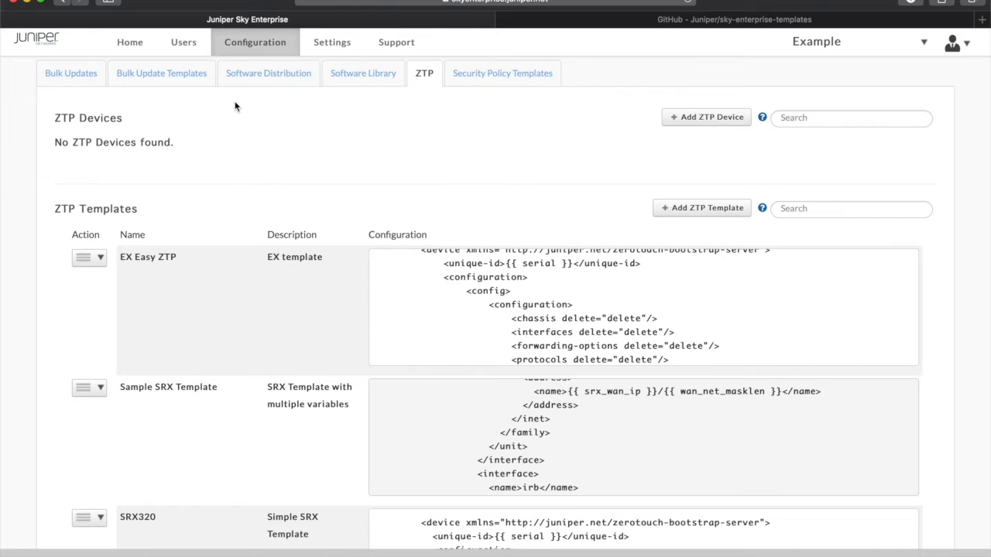
- Open Bulk Update Templates and inspect the {{isp1}} variable in the dual isp template
{"action": "left_click", "coordinate": [163, 75]}
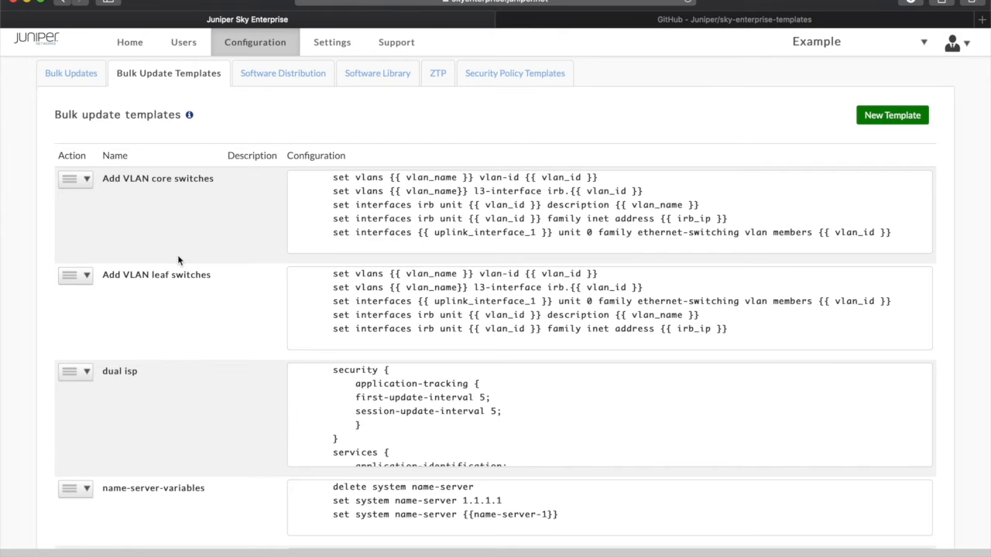
{"action": "scroll", "coordinate": [450, 340], "scroll_direction": "down", "scroll_amount": 1}
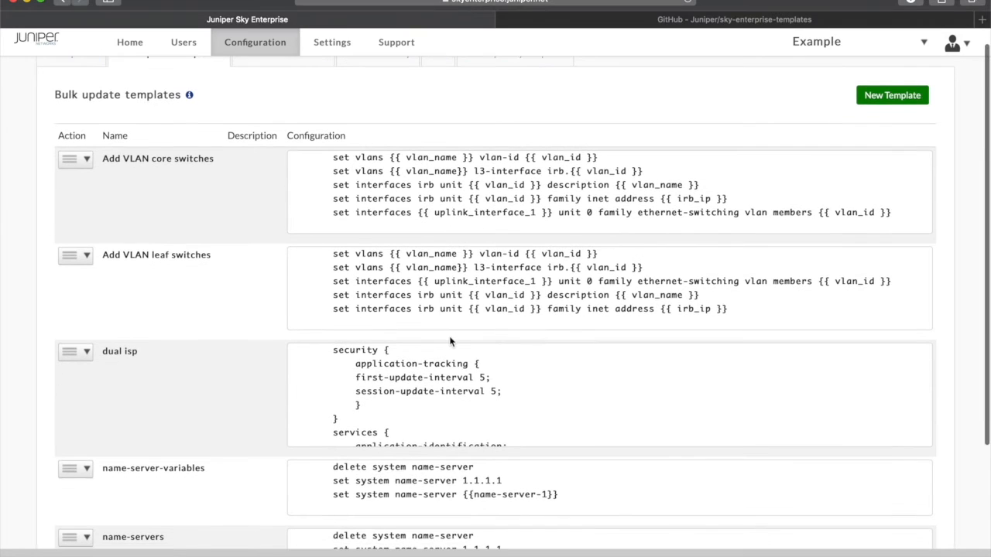
{"action": "scroll", "coordinate": [452, 379], "scroll_direction": "down", "scroll_amount": 4}
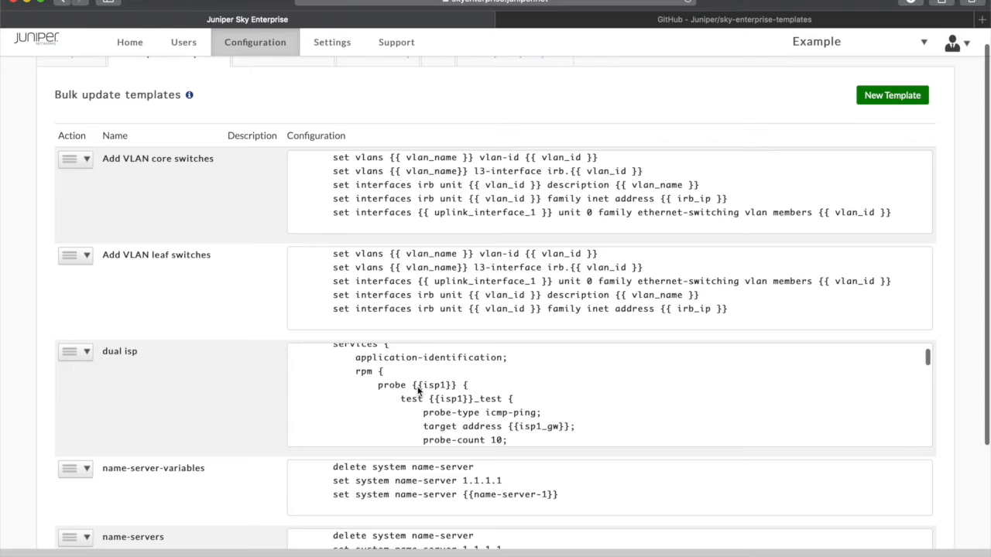
{"action": "left_click_drag", "start_coordinate": [412, 387], "coordinate": [456, 387]}
{"action": "left_click", "coordinate": [490, 389]}
{"action": "scroll", "coordinate": [490, 389], "scroll_direction": "down", "scroll_amount": 2}
{"action": "scroll", "coordinate": [210, 425], "scroll_direction": "down", "scroll_amount": 5}
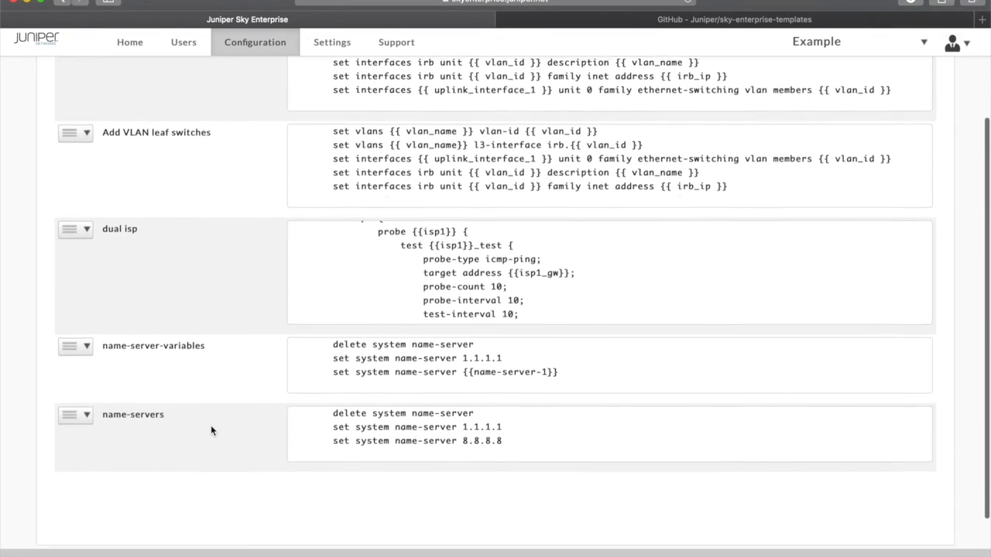
{"action": "scroll", "coordinate": [210, 425], "scroll_direction": "up", "scroll_amount": 4}
{"action": "scroll", "coordinate": [211, 425], "scroll_direction": "up", "scroll_amount": 2}
- Check the template Type options in a New Template form, then discard it unsaved
{"action": "left_click", "coordinate": [882, 116]}
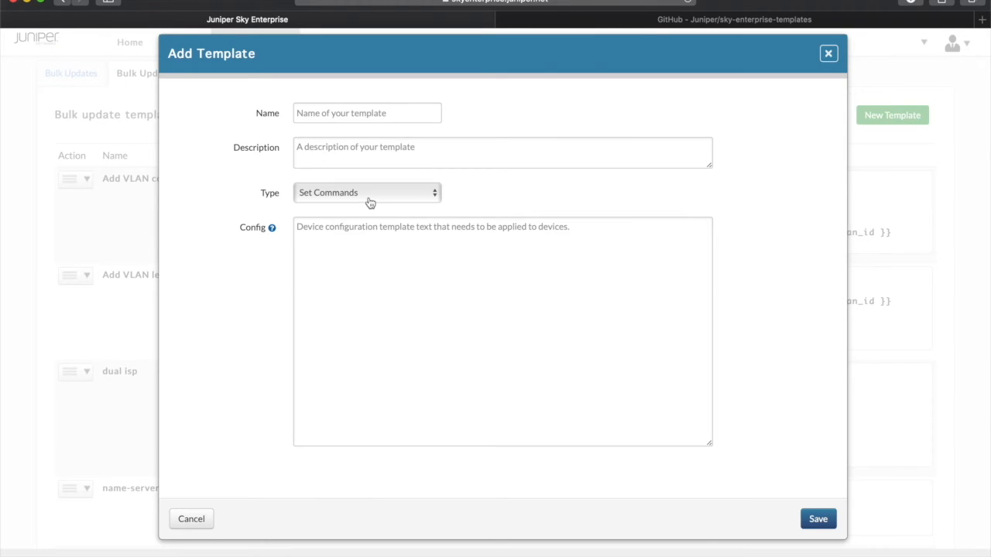
{"action": "left_click", "coordinate": [370, 194]}
{"action": "left_click", "coordinate": [757, 172]}
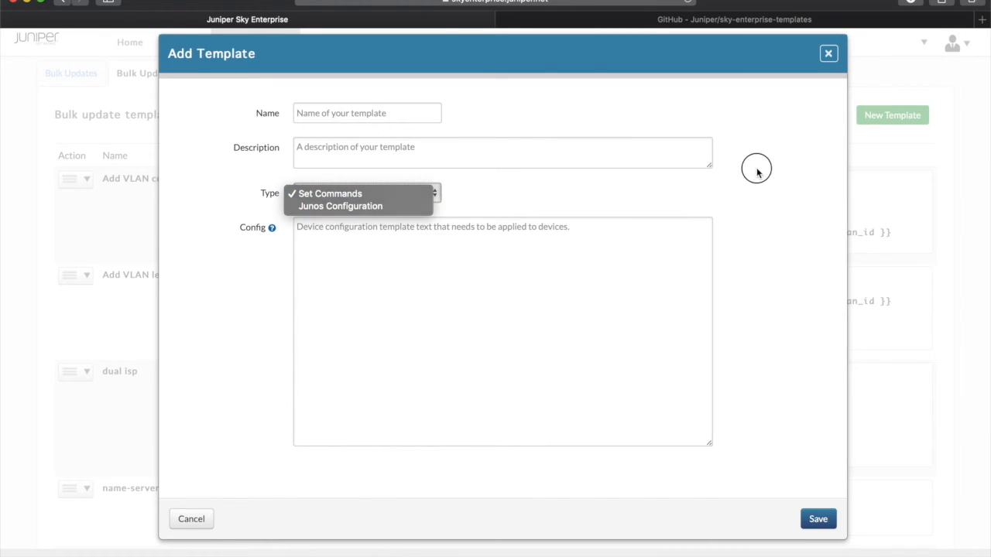
{"action": "left_click", "coordinate": [827, 53]}
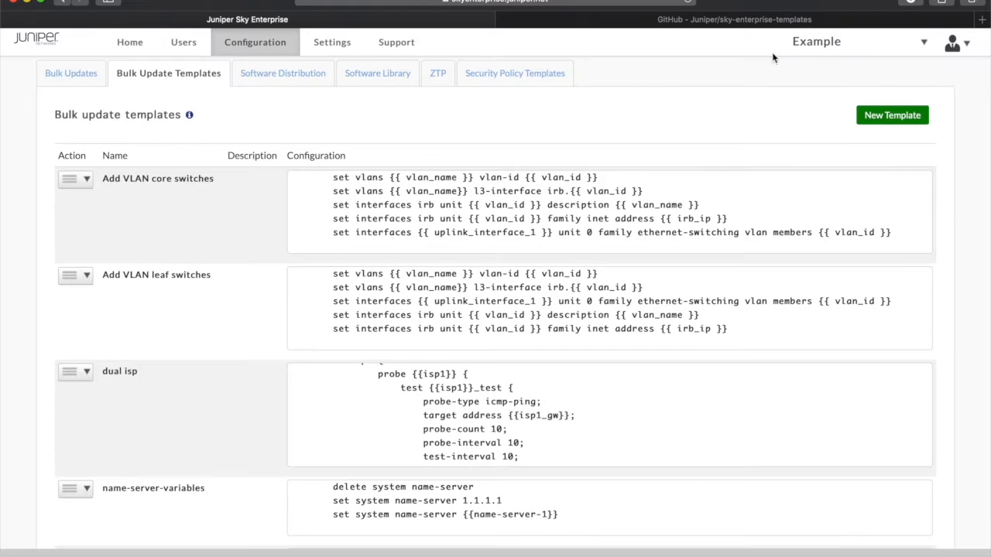
- Start a new bulk update with the command 'set system name-server 8.8.8.8'
{"action": "left_click", "coordinate": [78, 74]}
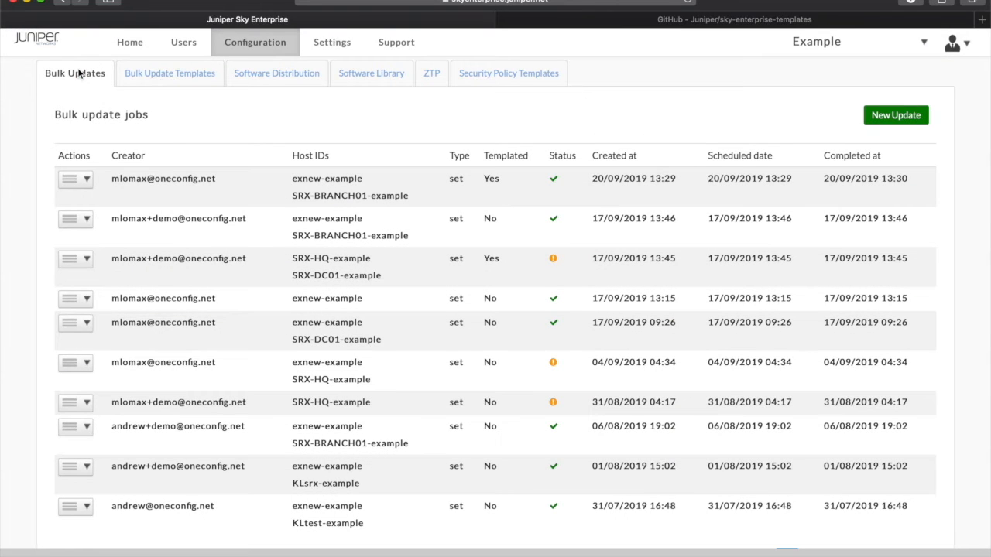
{"action": "left_click", "coordinate": [898, 115]}
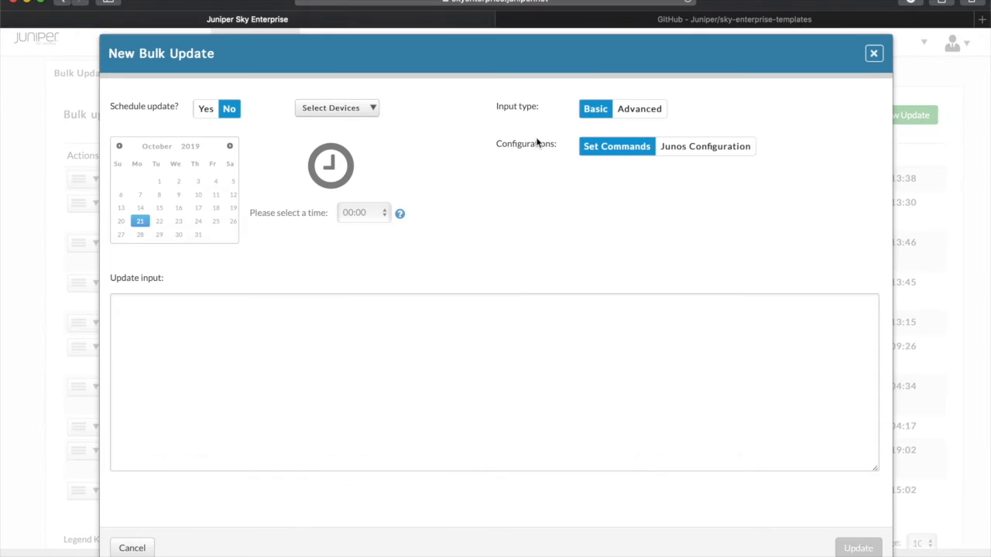
{"action": "left_click", "coordinate": [393, 368]}
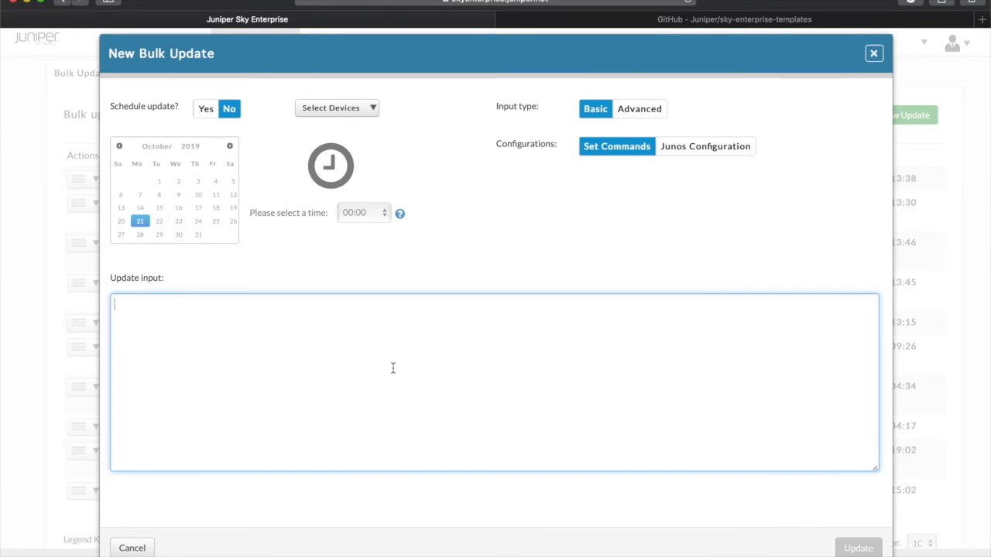
{"action": "type", "text": "set system name-server "}
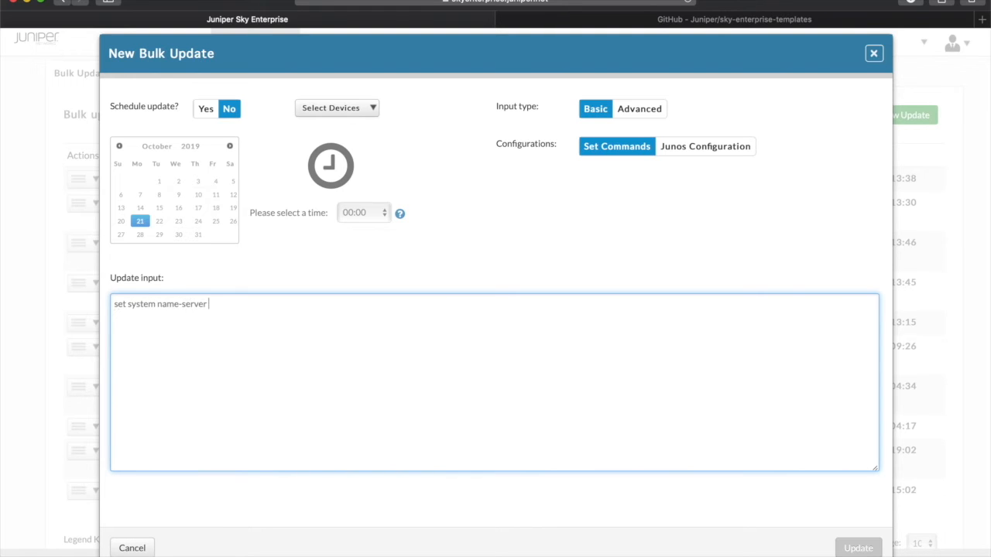
{"action": "type", "text": "8.8.8.8"}
{"action": "left_click", "coordinate": [650, 116]}
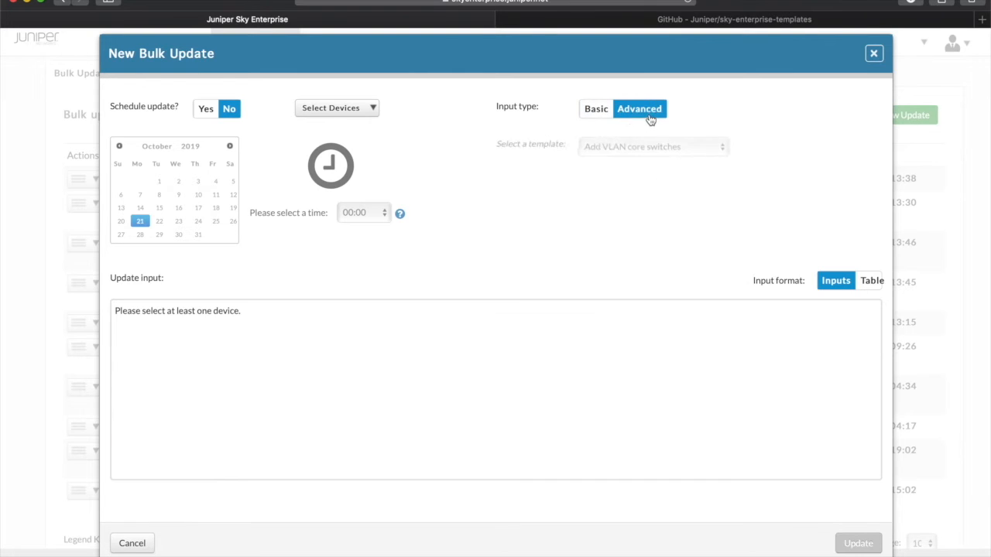
{"action": "left_click", "coordinate": [596, 113]}
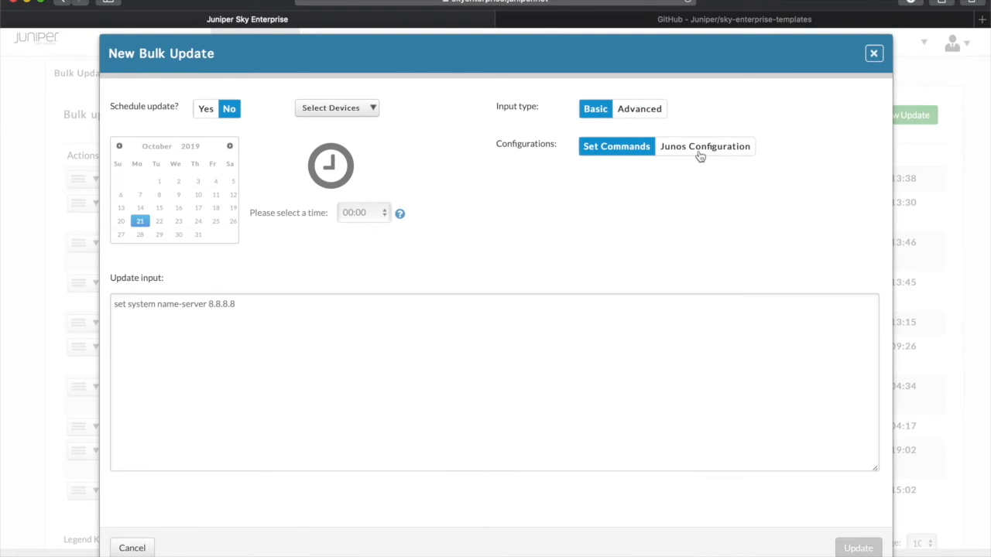
{"action": "left_click", "coordinate": [486, 333]}
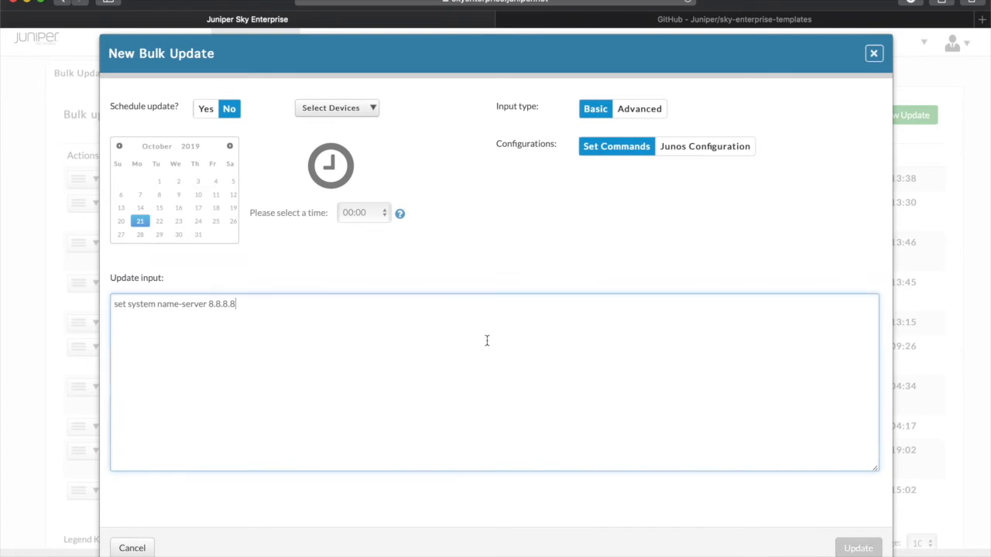
- Target devices tagged access and submit the update
{"action": "left_click", "coordinate": [347, 118]}
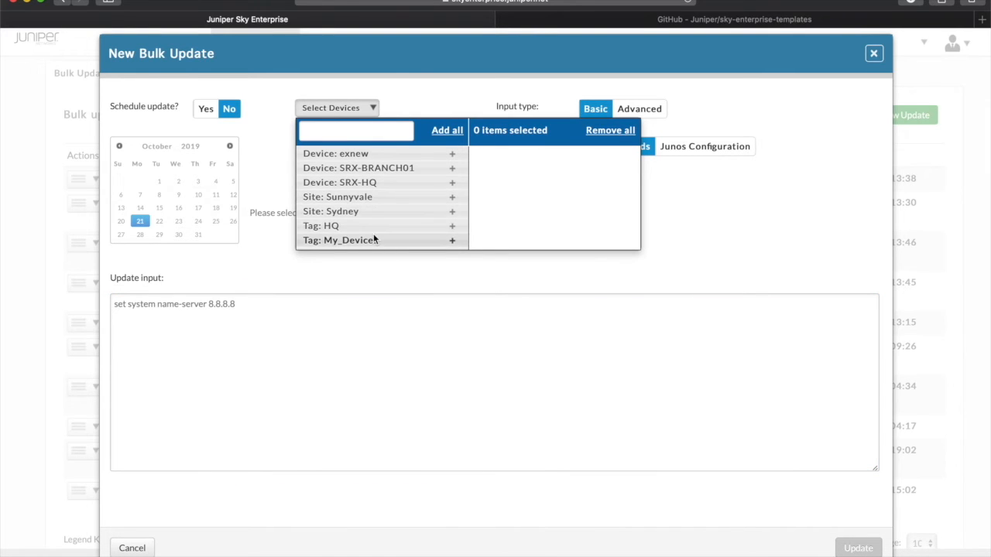
{"action": "scroll", "coordinate": [373, 235], "scroll_direction": "down", "scroll_amount": 4}
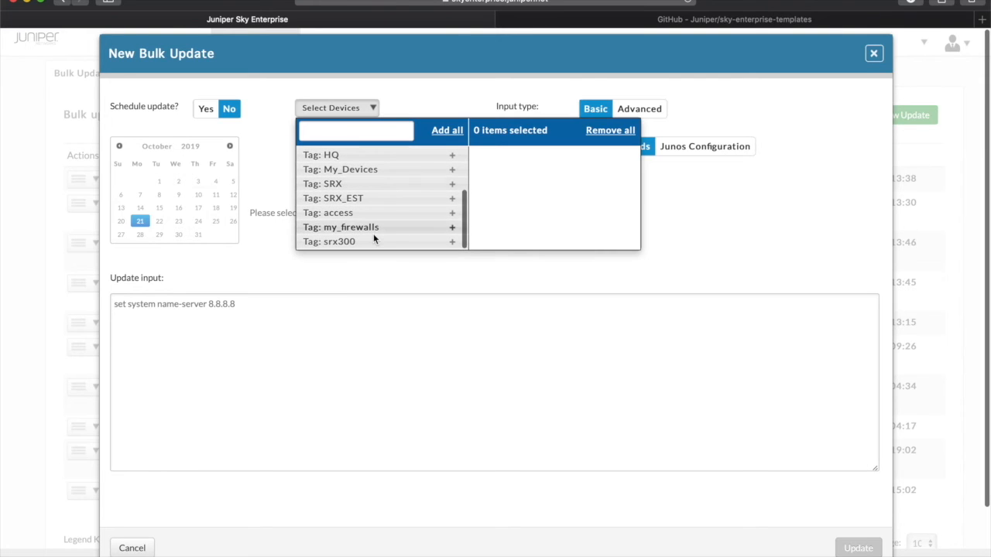
{"action": "left_click", "coordinate": [372, 213]}
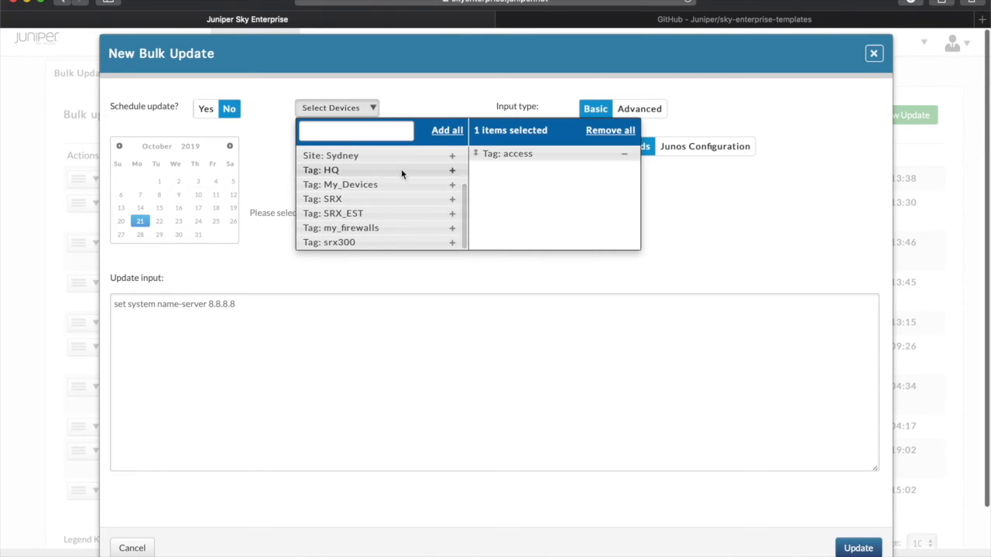
{"action": "left_click", "coordinate": [865, 550]}
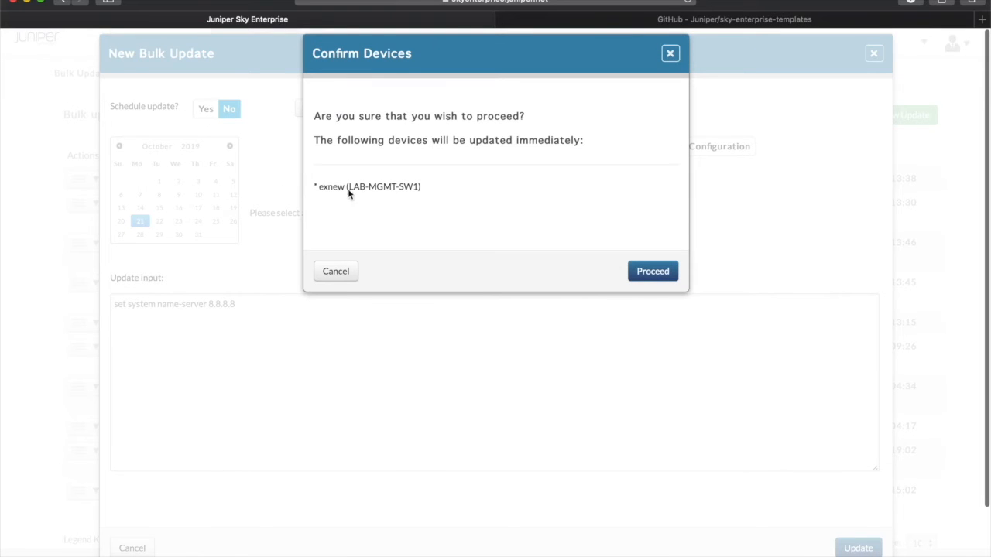
- Proceed with the name-server update, check the device and log in the report, and close it
{"action": "left_click", "coordinate": [655, 272]}
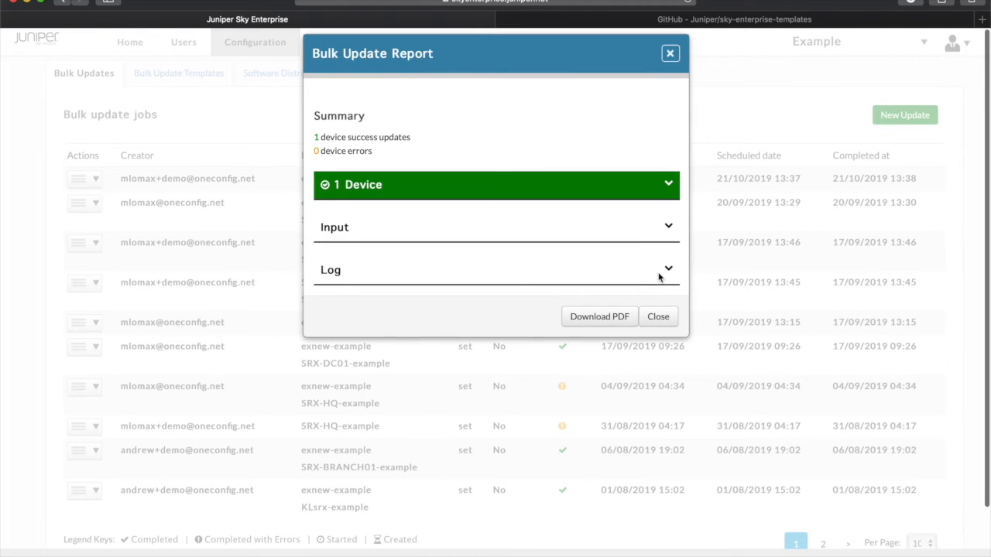
{"action": "left_click", "coordinate": [670, 185]}
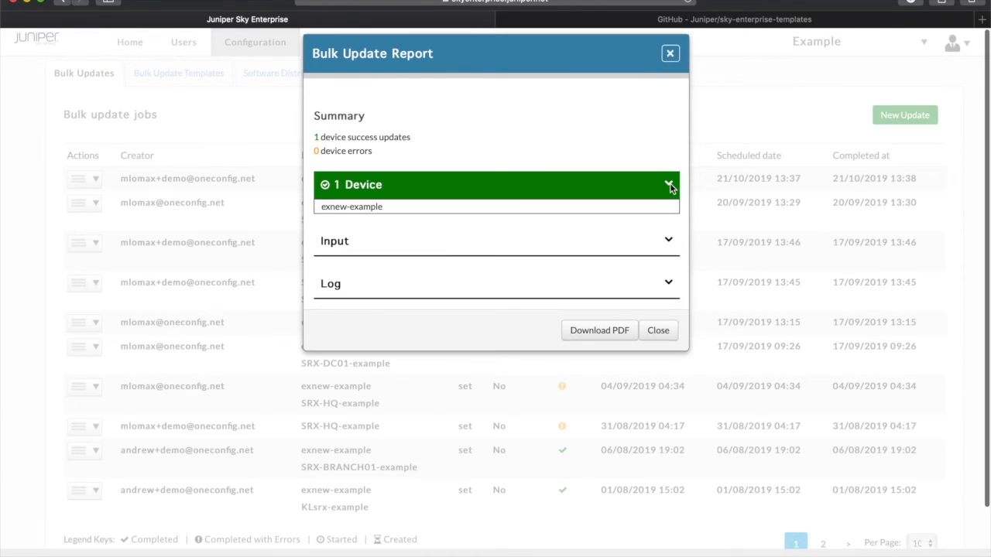
{"action": "left_click", "coordinate": [669, 184]}
{"action": "left_click", "coordinate": [670, 268]}
{"action": "scroll", "coordinate": [548, 318], "scroll_direction": "down", "scroll_amount": 3}
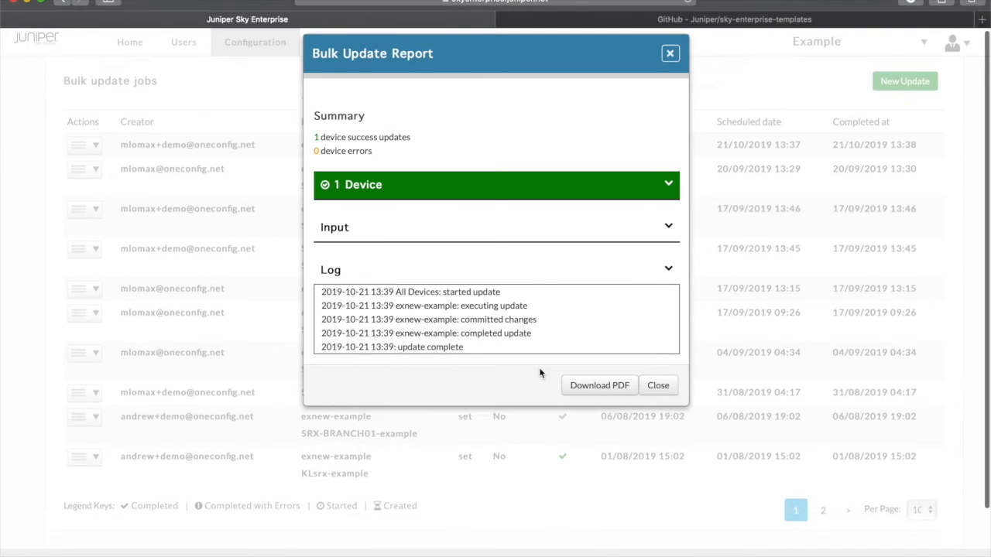
{"action": "scroll", "coordinate": [548, 318], "scroll_direction": "up", "scroll_amount": 3}
{"action": "left_click", "coordinate": [660, 387]}
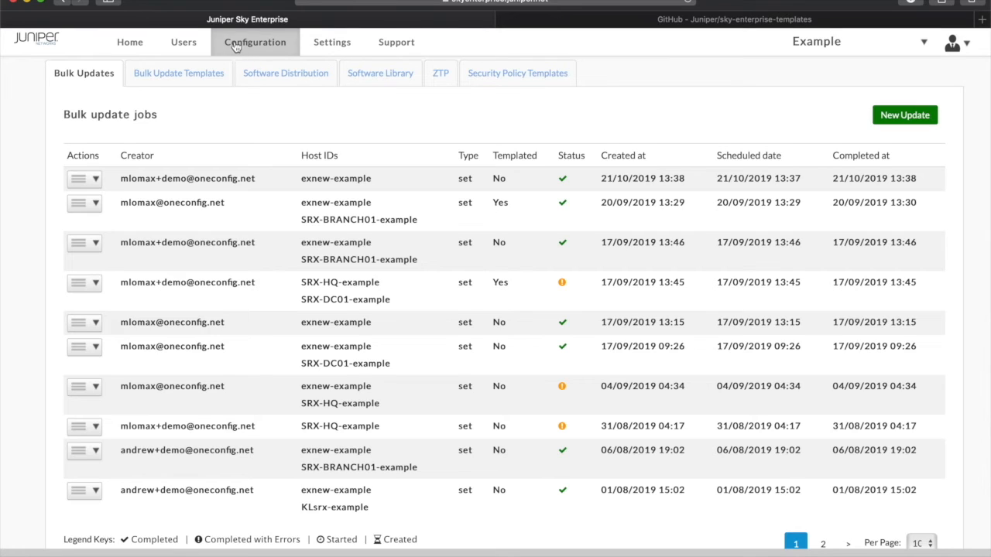
- Open the Home page's Tenants tab, showing only TenantX
{"action": "left_click", "coordinate": [331, 43]}
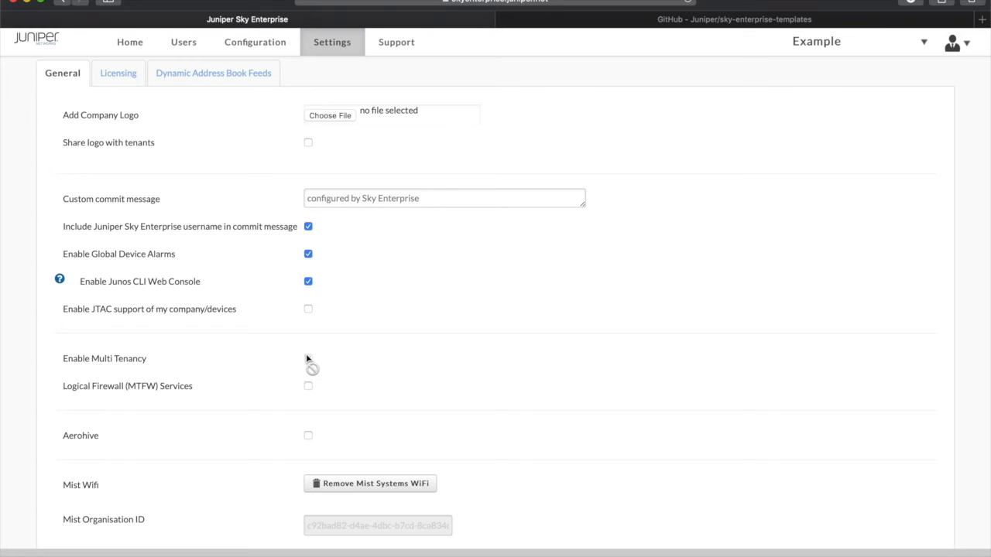
{"action": "left_click", "coordinate": [139, 41]}
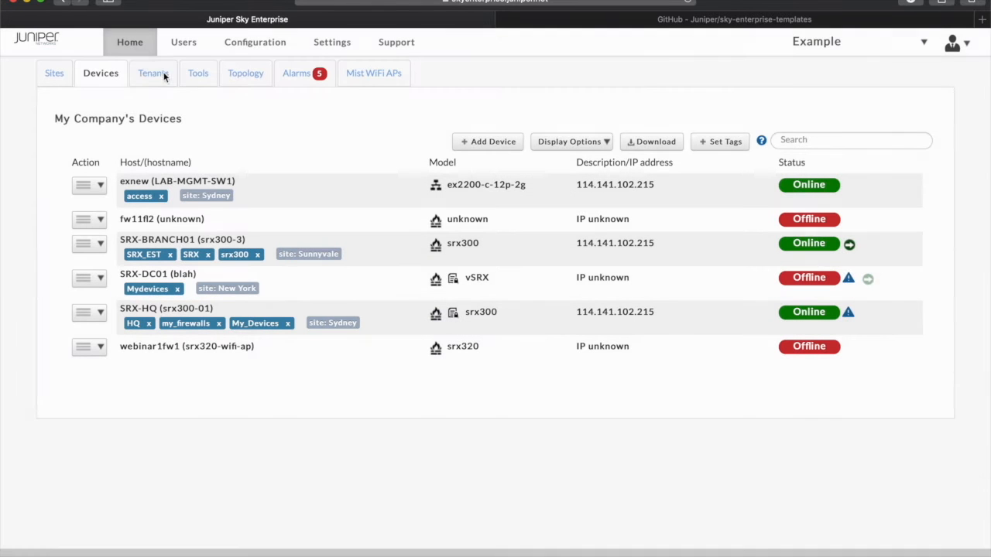
{"action": "left_click", "coordinate": [159, 74]}
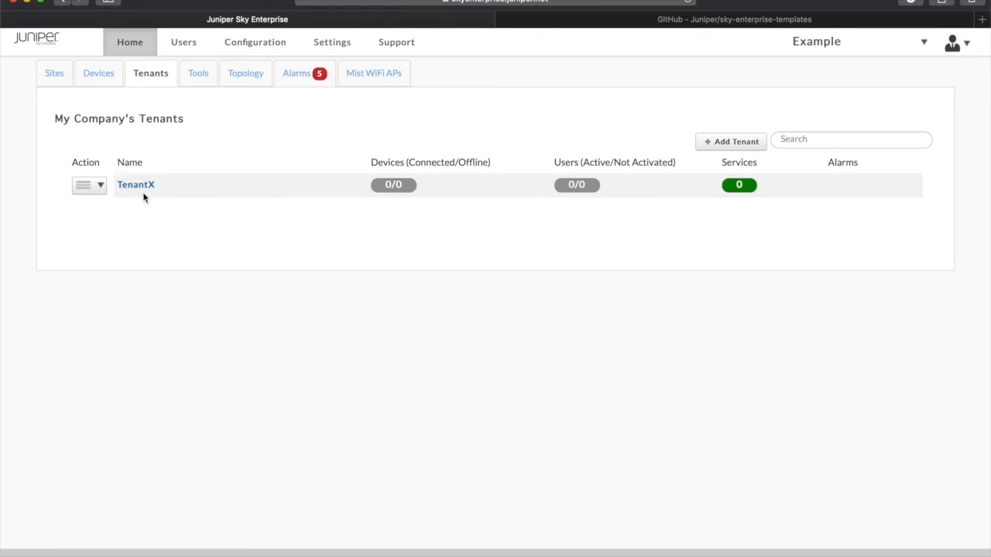
- Add a tenant with company name 'Tenant XX' and open the company selector
{"action": "left_click", "coordinate": [732, 143]}
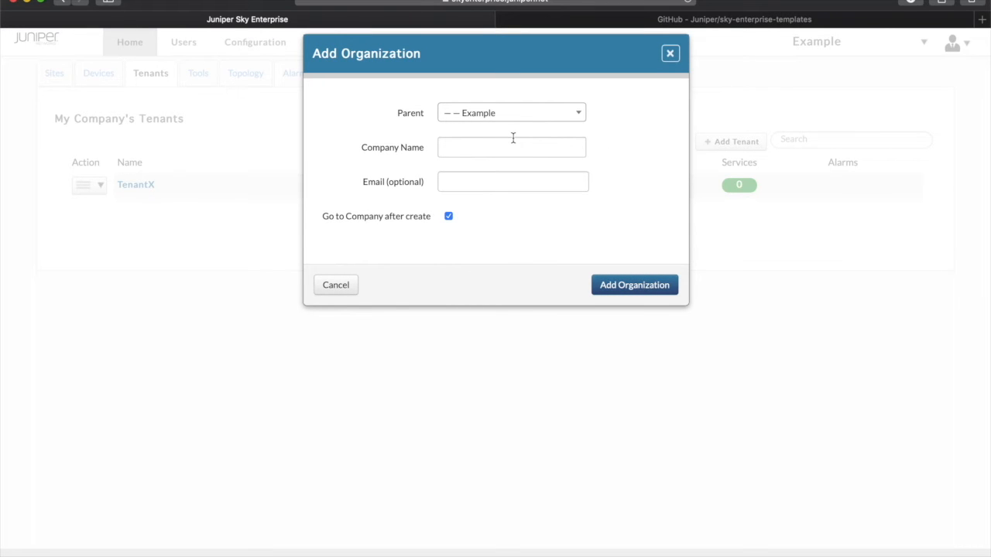
{"action": "left_click", "coordinate": [518, 142]}
{"action": "type", "text": "Tenan"}
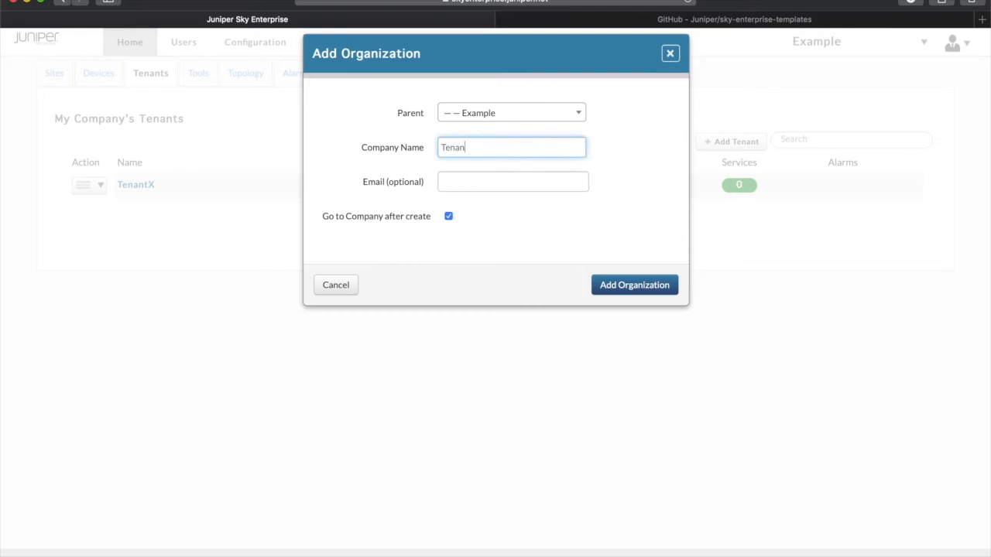
{"action": "type", "text": "t XX"}
{"action": "key", "text": "Tab"}
{"action": "left_click", "coordinate": [627, 290]}
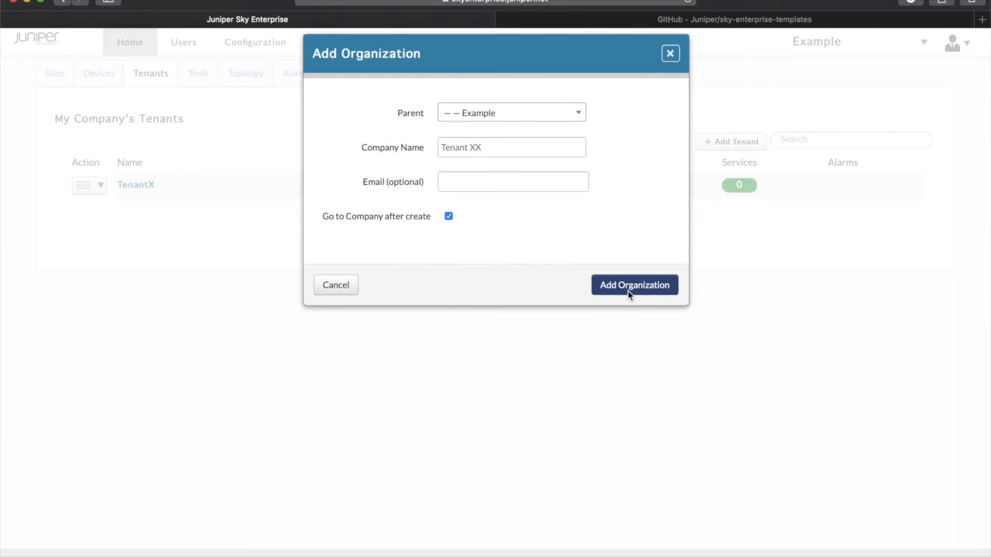
{"action": "left_click", "coordinate": [642, 291]}
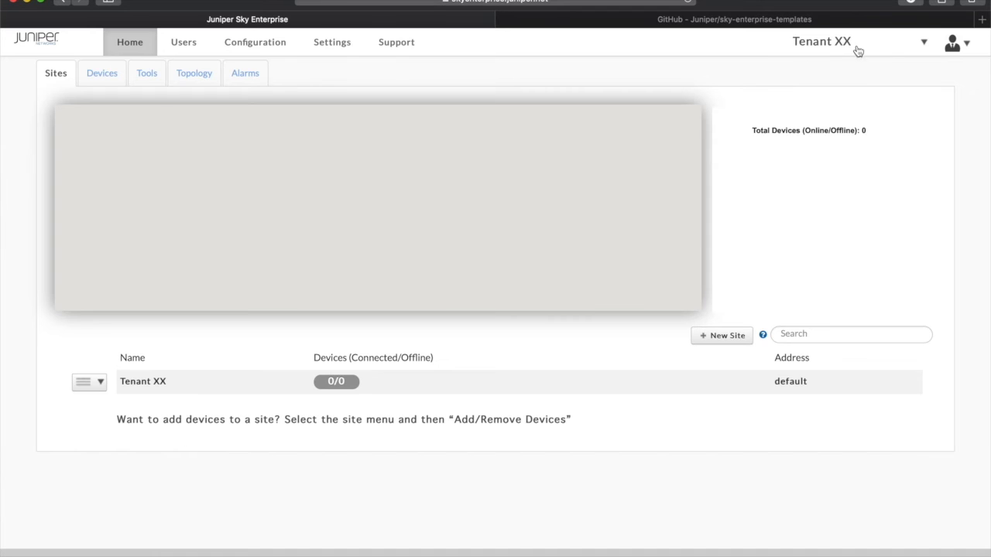
{"action": "left_click", "coordinate": [845, 46]}
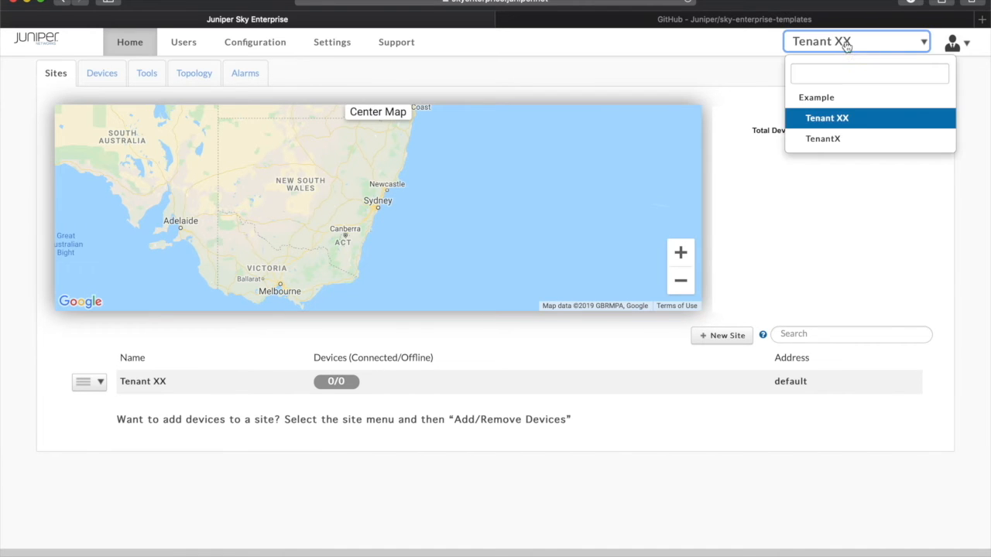
- Add a firewall-category device named 'tenantxxfw1' to Tenant XX's Devices
{"action": "left_click", "coordinate": [693, 60]}
{"action": "left_click", "coordinate": [124, 75]}
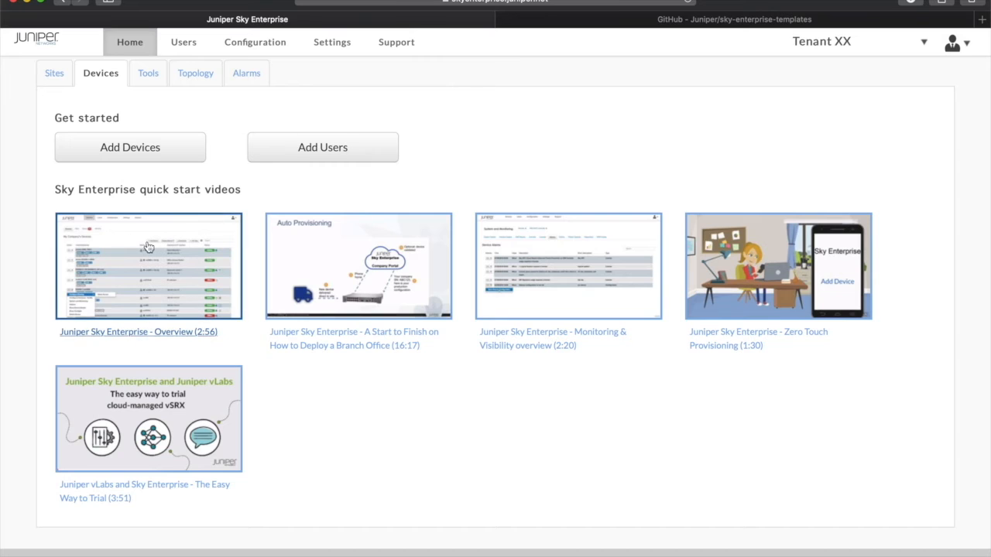
{"action": "left_click", "coordinate": [147, 150]}
{"action": "left_click", "coordinate": [460, 108]}
{"action": "type", "text": "tenant"}
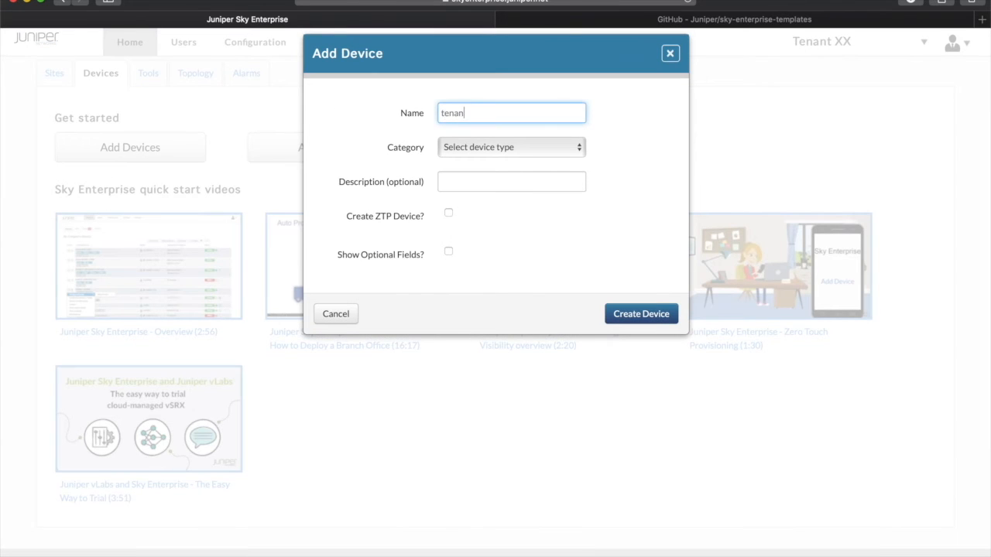
{"action": "type", "text": "x"}
{"action": "key", "text": "BackSpace"}
{"action": "type", "text": "-"}
{"action": "type", "text": "xxfw1"}
{"action": "key", "text": "Tab"}
{"action": "key", "text": "f"}
{"action": "left_click", "coordinate": [659, 325]}
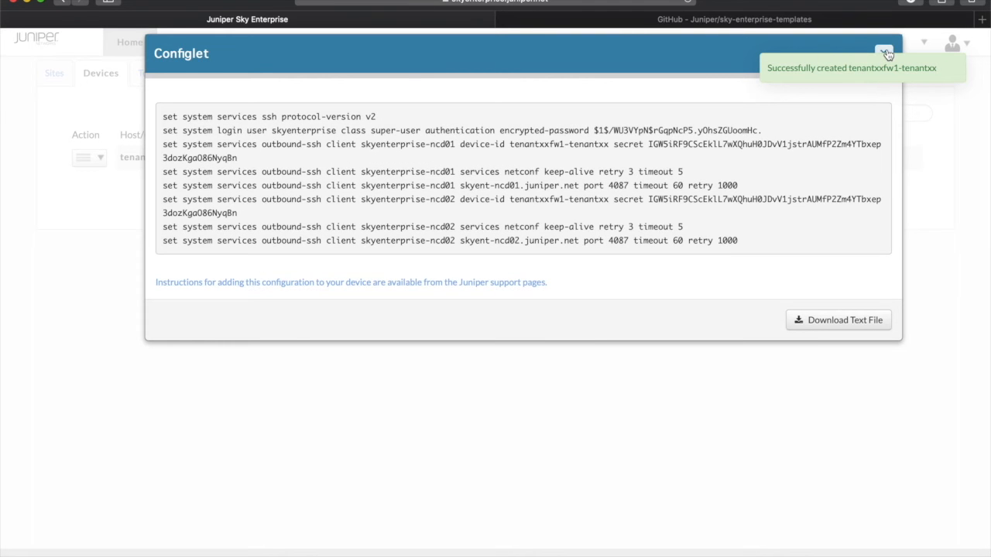
- Close the generated configlet and switch back to the Example company
{"action": "left_click", "coordinate": [885, 53]}
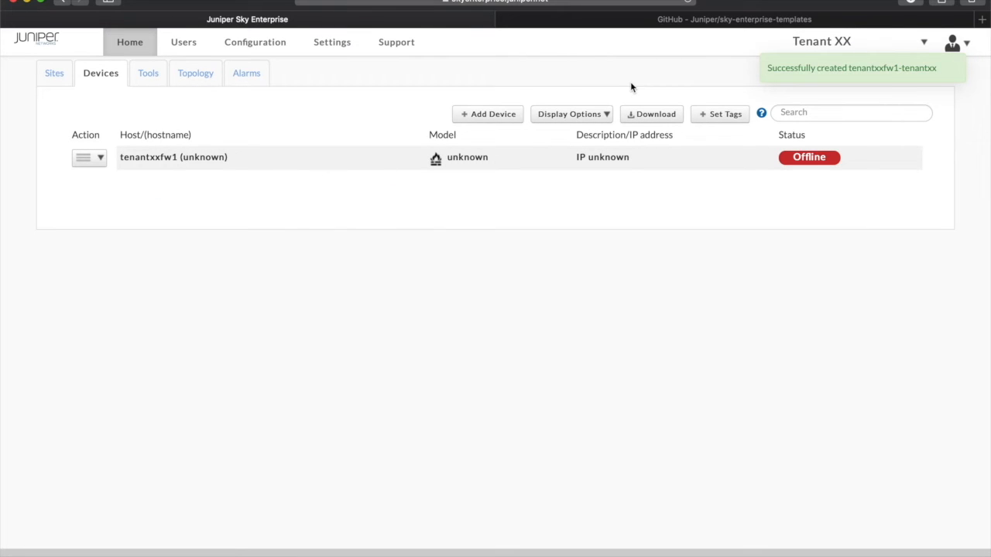
{"action": "left_click", "coordinate": [821, 43]}
{"action": "left_click", "coordinate": [835, 90]}
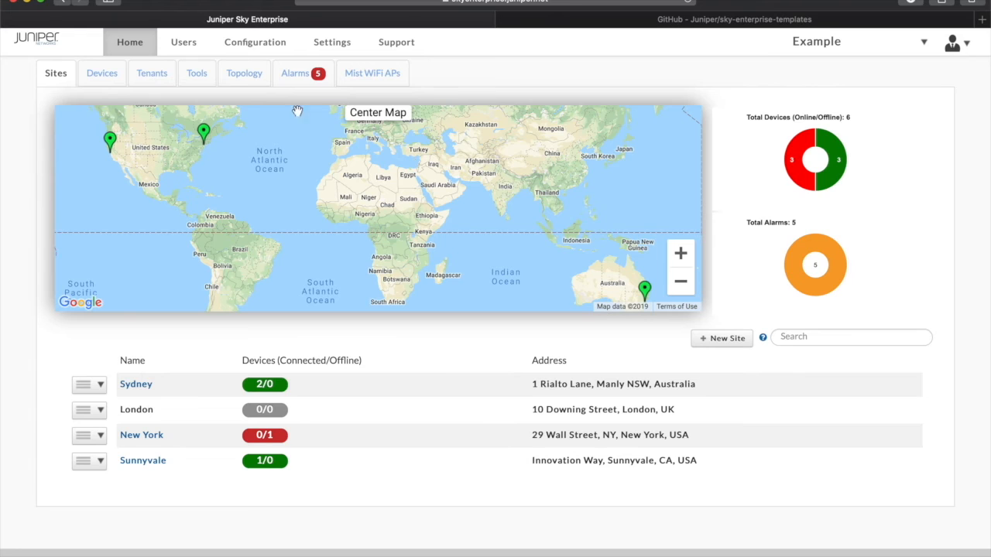
{"action": "left_click", "coordinate": [321, 44]}
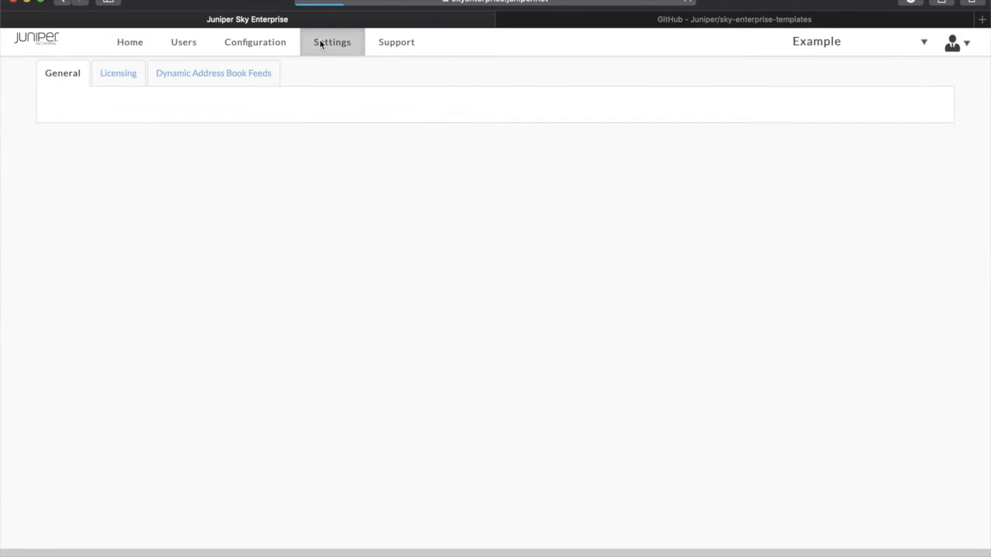
{"action": "scroll", "coordinate": [256, 370], "scroll_direction": "down", "scroll_amount": 5}
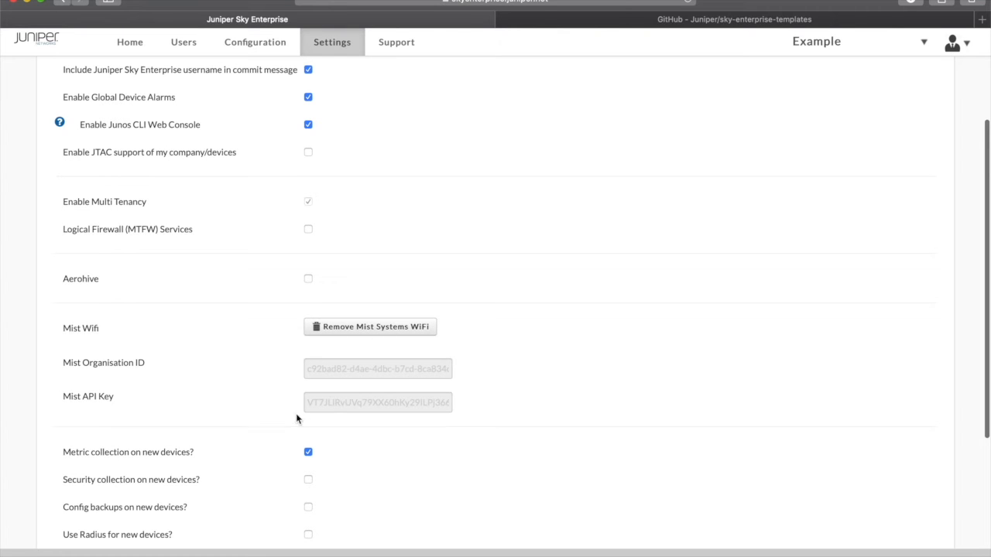
{"action": "scroll", "coordinate": [284, 372], "scroll_direction": "down", "scroll_amount": 3}
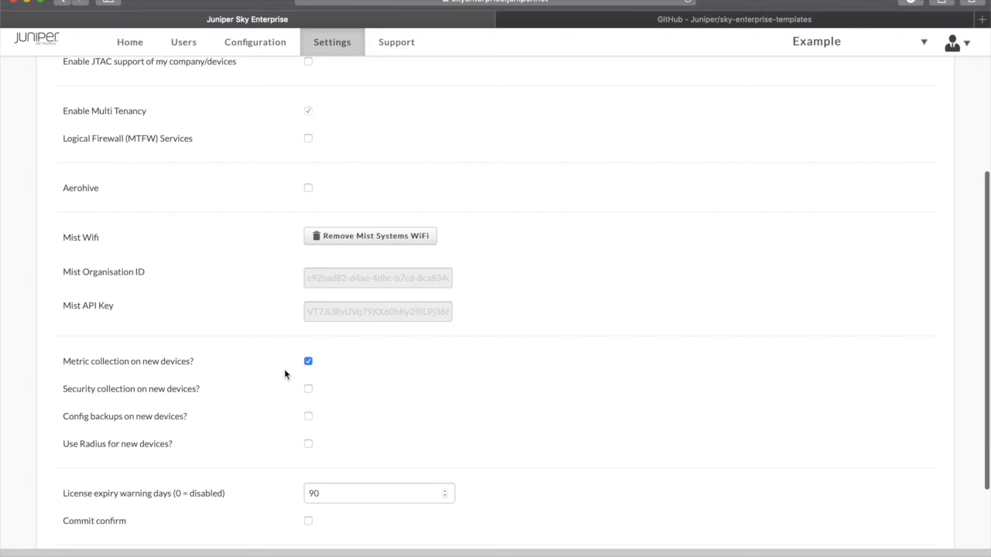
{"action": "scroll", "coordinate": [284, 372], "scroll_direction": "up", "scroll_amount": 1}
{"action": "left_click", "coordinate": [834, 44]}
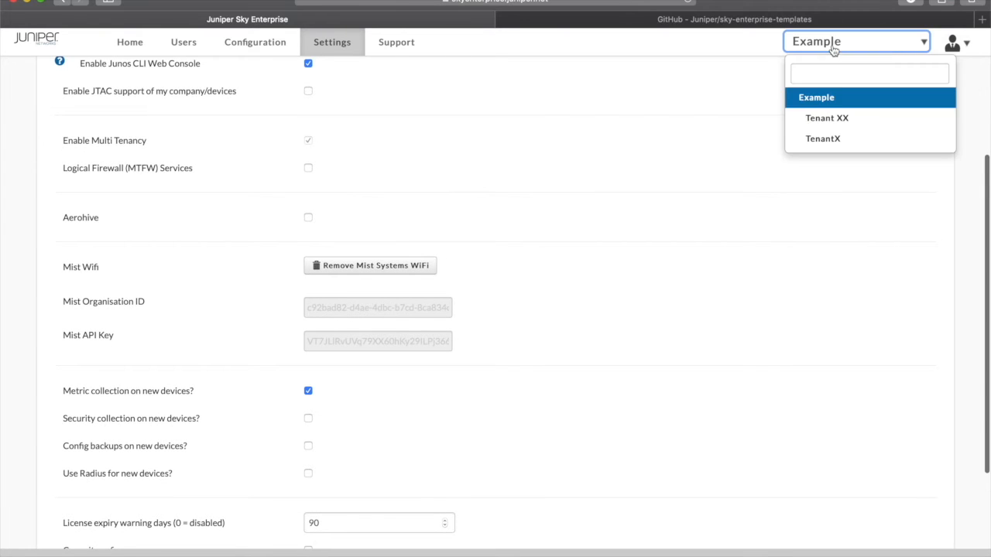
{"action": "left_click", "coordinate": [854, 124]}
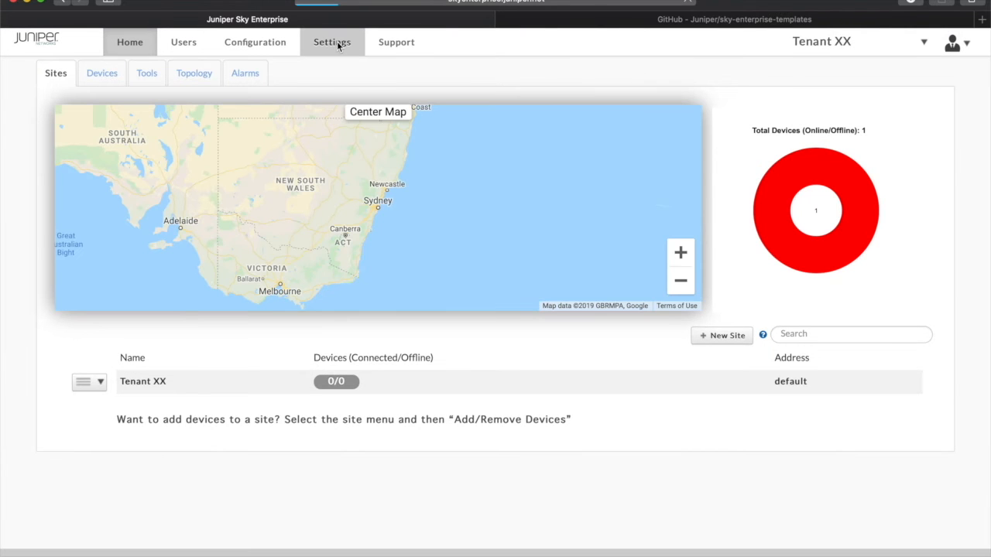
{"action": "left_click", "coordinate": [337, 44]}
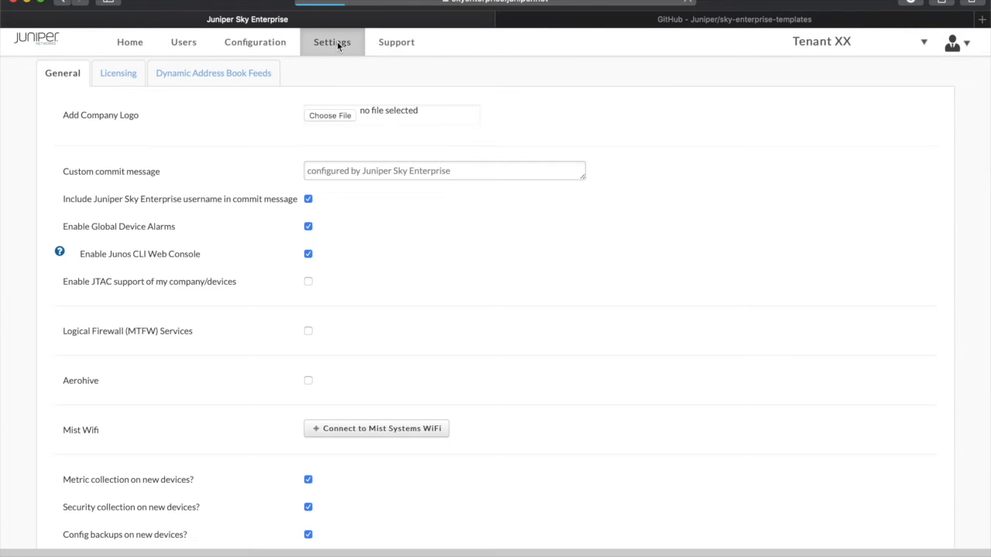
{"action": "left_click", "coordinate": [373, 431]}
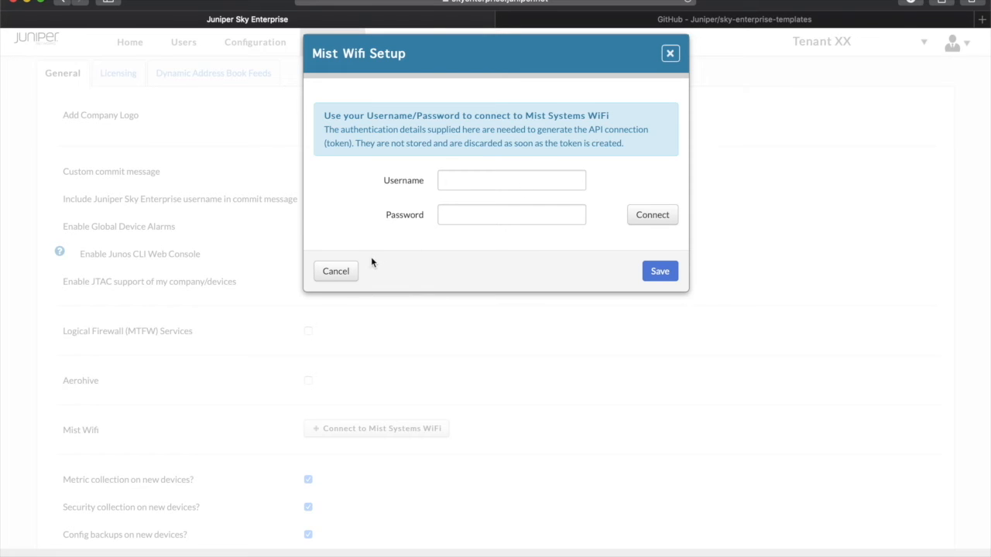
{"action": "left_click", "coordinate": [335, 272]}
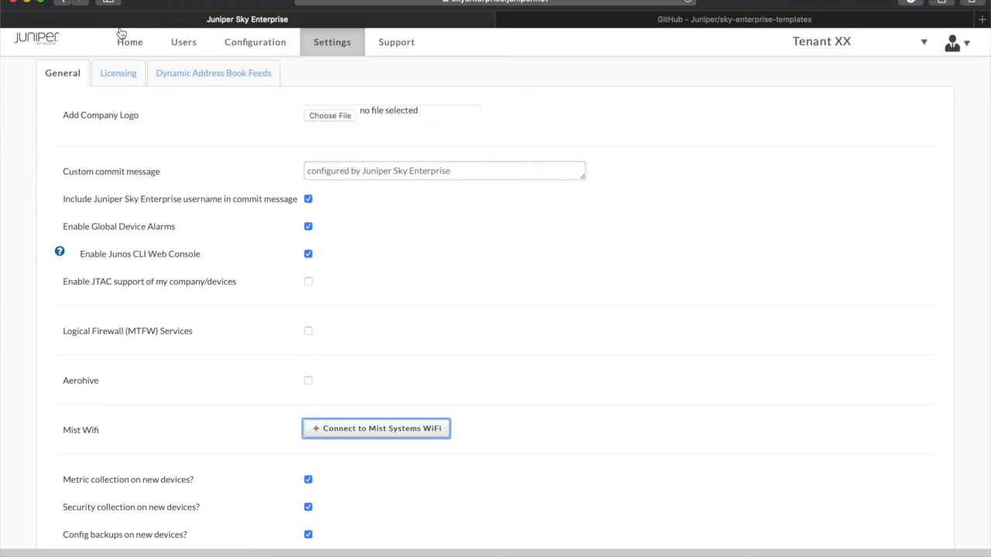
{"action": "left_click", "coordinate": [40, 42]}
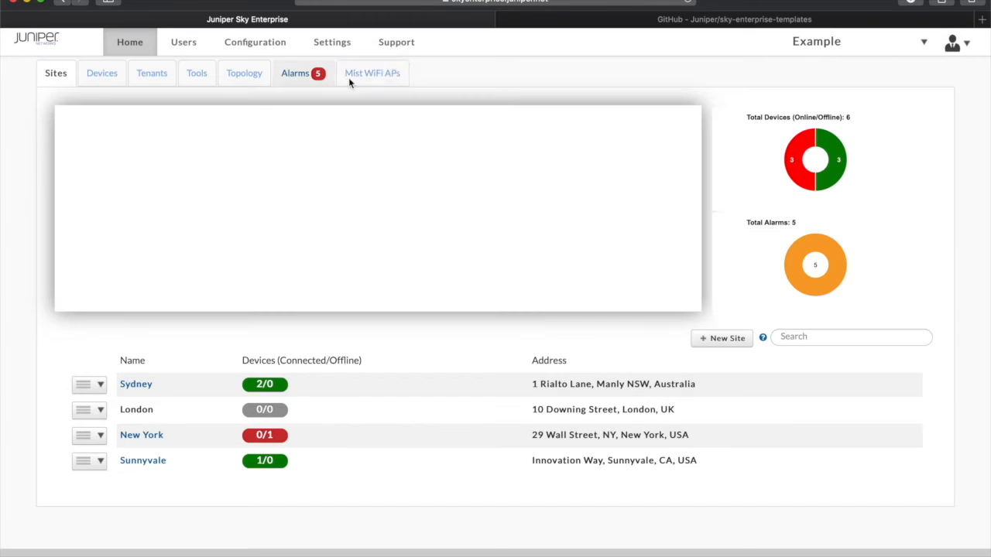
- Show the Mist WiFi access points and open OfficeLAN in the Mist portal
{"action": "left_click", "coordinate": [377, 82]}
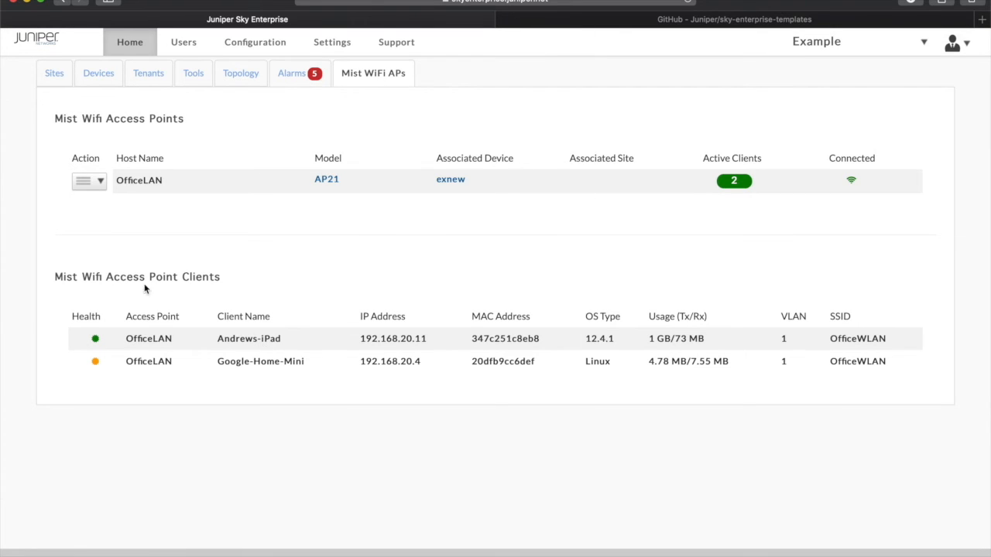
{"action": "mouse_move", "coordinate": [95, 368]}
{"action": "left_click", "coordinate": [96, 182]}
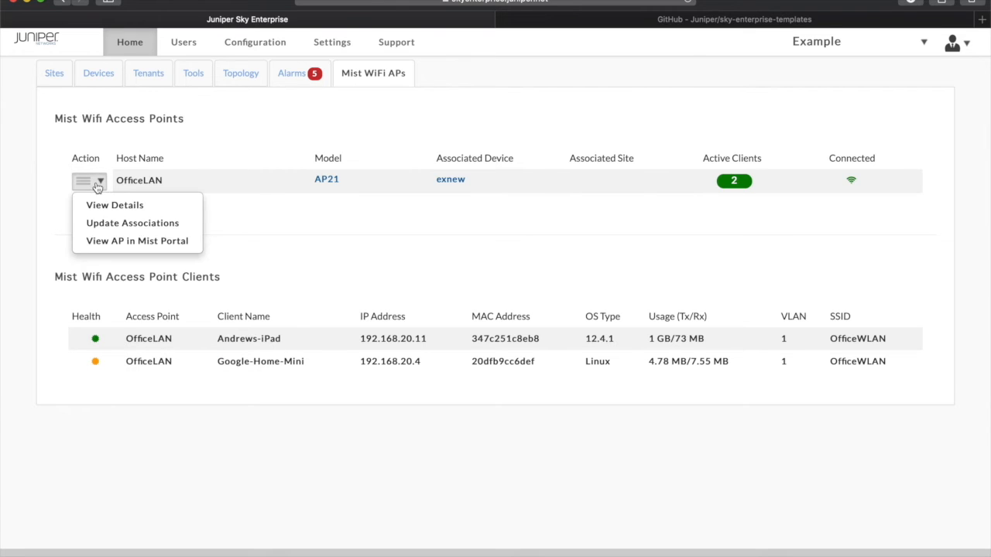
{"action": "left_click", "coordinate": [183, 243]}
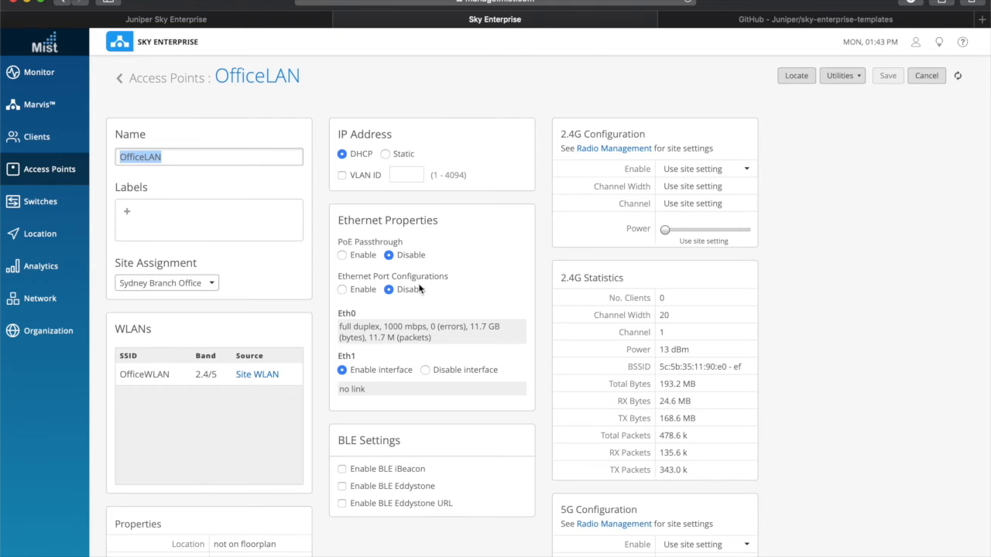
- Scroll through the AP21 details on the OfficeLAN page, then return to the Sky Enterprise tab
{"action": "scroll", "coordinate": [514, 449], "scroll_direction": "down", "scroll_amount": 10}
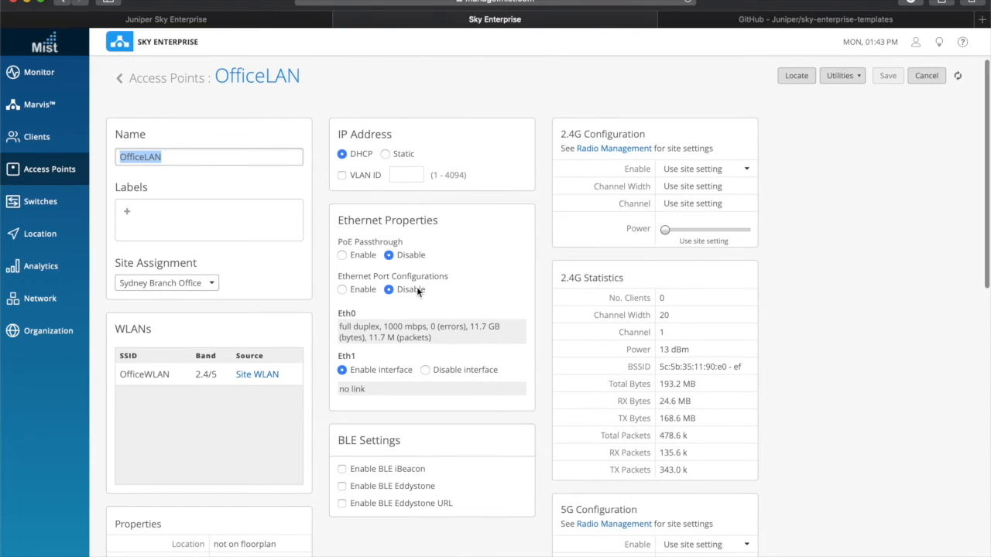
{"action": "key", "text": "ctrl+shift+Tab"}
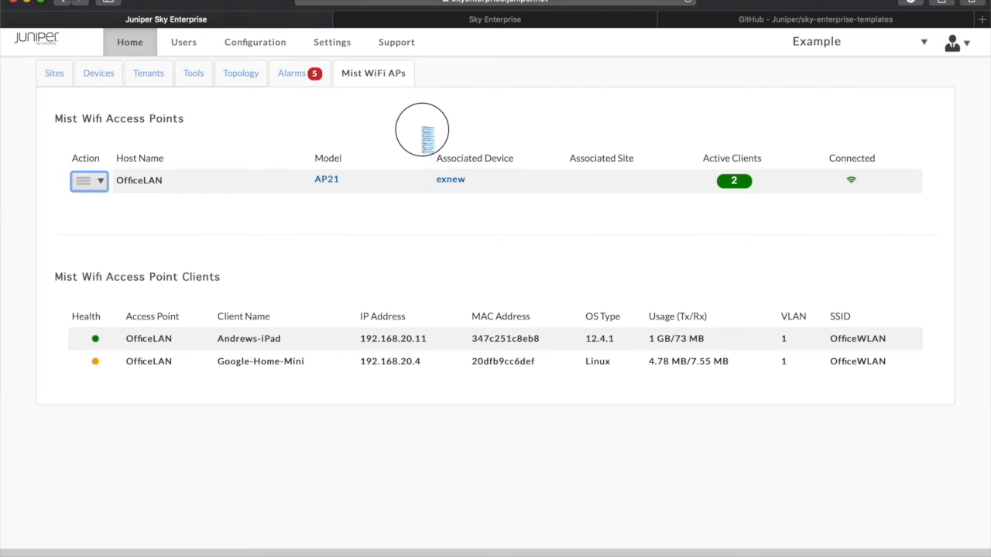
- Open SRX-BRANCH01-example's Custom SD-WAN view and set application tracking to the last hour
{"action": "left_click", "coordinate": [84, 73]}
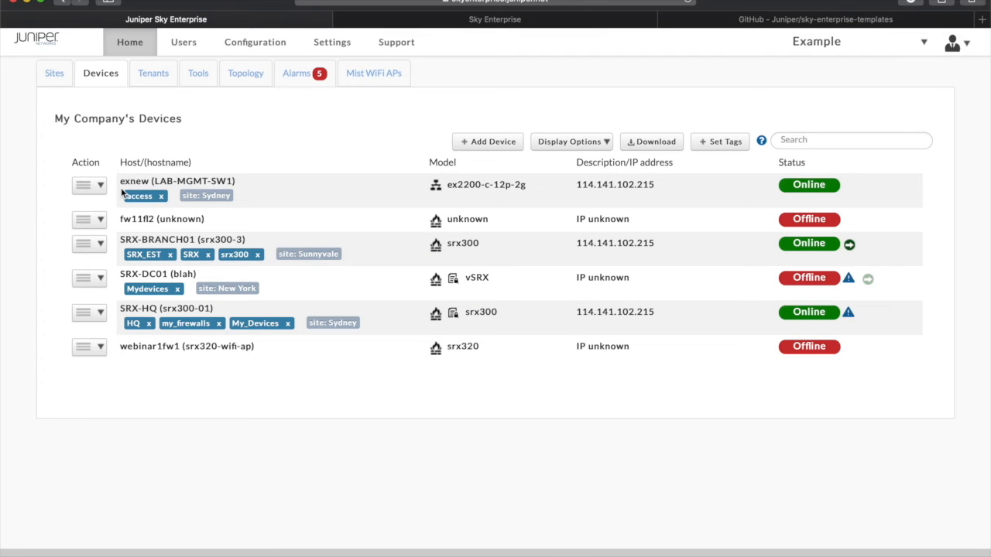
{"action": "left_click", "coordinate": [89, 243]}
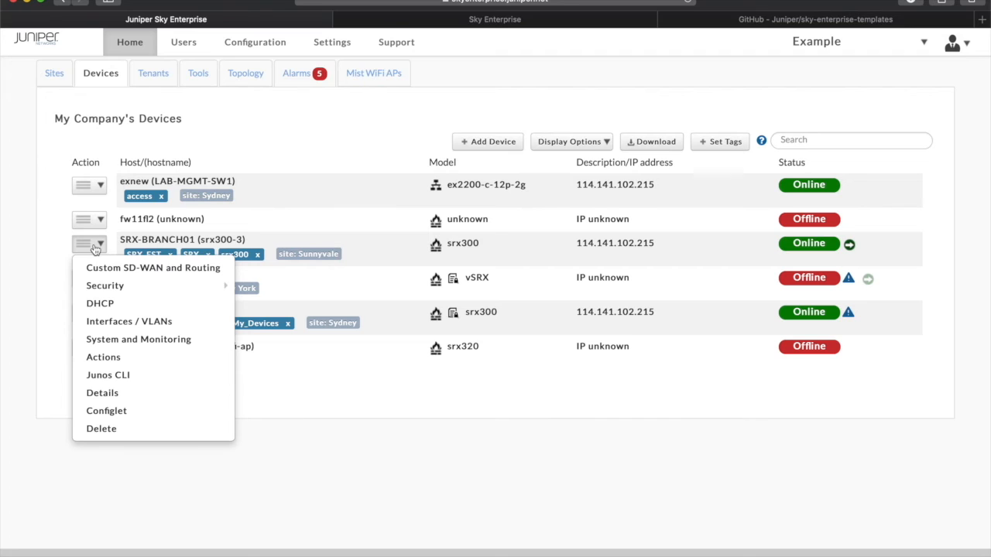
{"action": "left_click", "coordinate": [153, 270]}
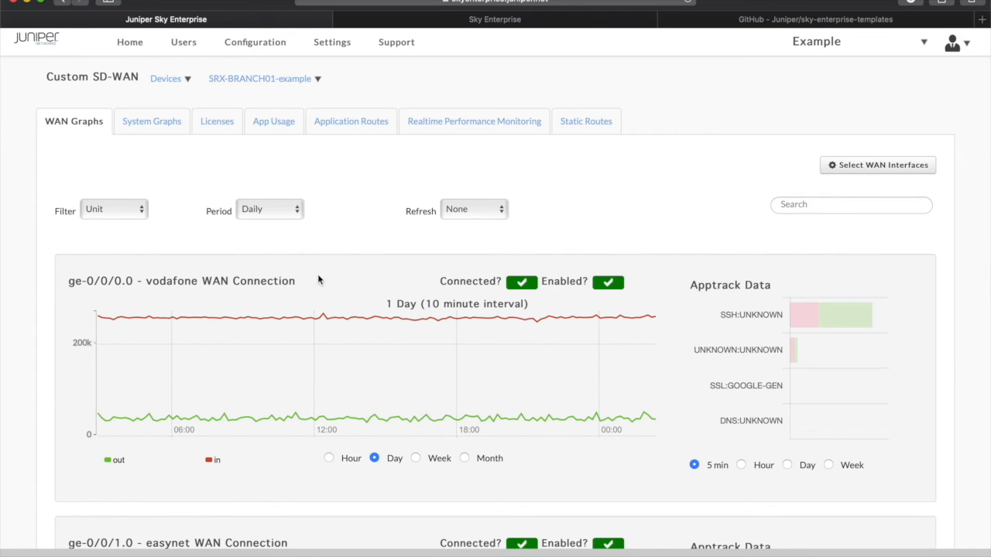
{"action": "left_click", "coordinate": [787, 465]}
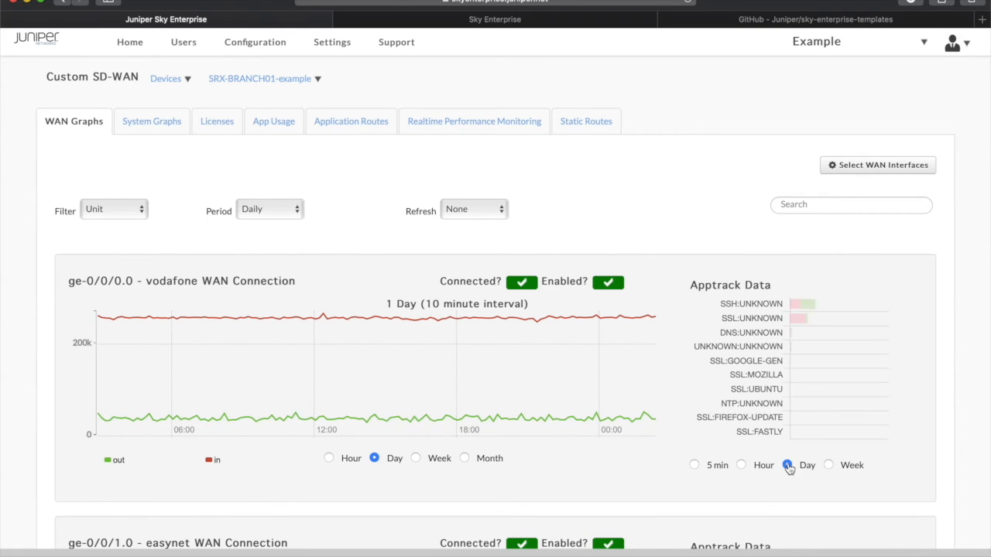
{"action": "left_click", "coordinate": [742, 466]}
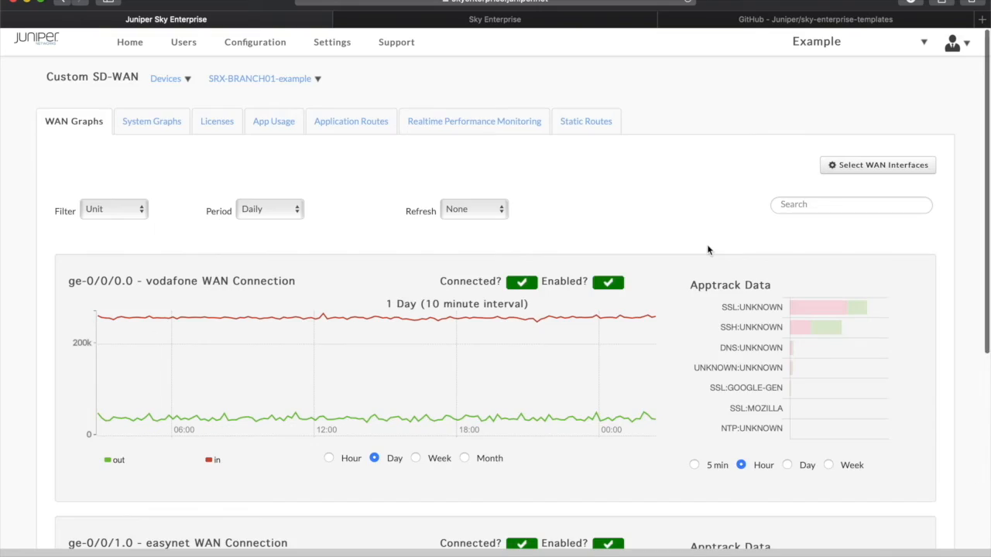
- Scroll the vodafone and easynet WAN graphs and check the WAN interface list without changes
{"action": "scroll", "coordinate": [706, 248], "scroll_direction": "down", "scroll_amount": 5}
{"action": "scroll", "coordinate": [706, 250], "scroll_direction": "down", "scroll_amount": 4}
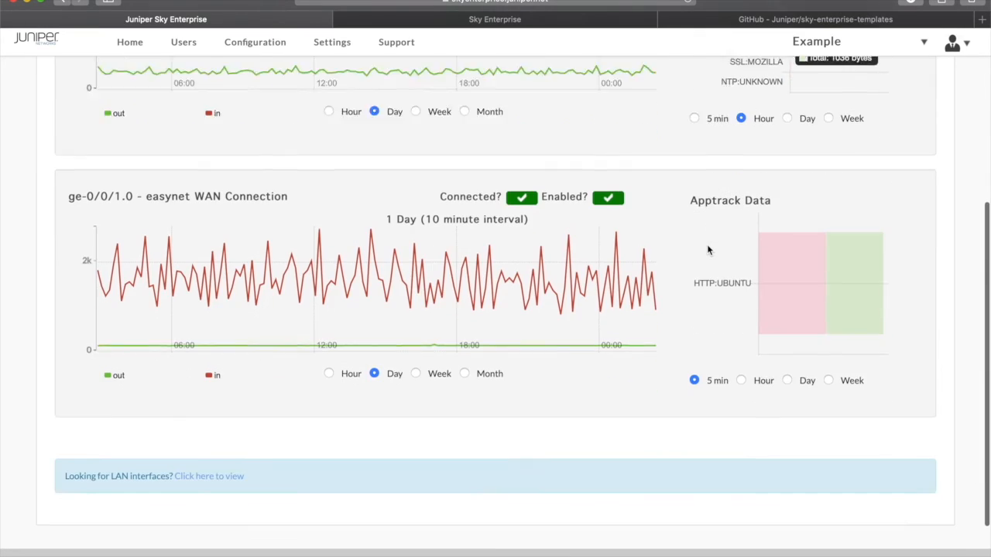
{"action": "scroll", "coordinate": [707, 250], "scroll_direction": "up", "scroll_amount": 9}
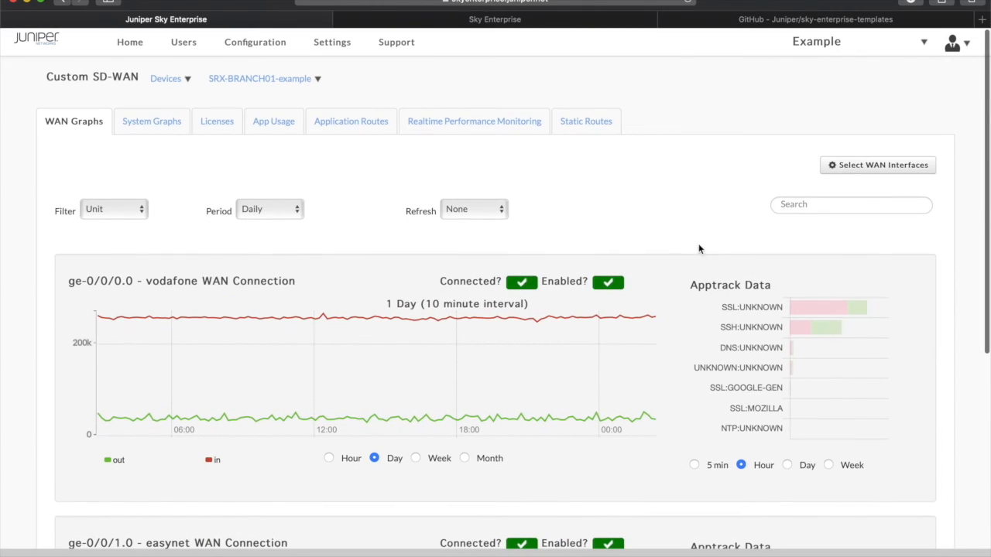
{"action": "left_click", "coordinate": [879, 165]}
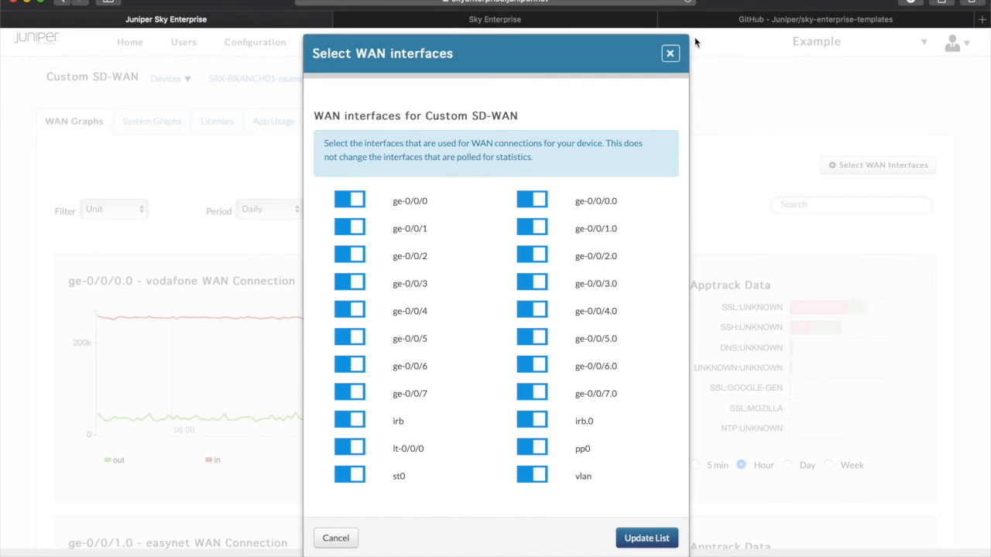
{"action": "left_click", "coordinate": [670, 53]}
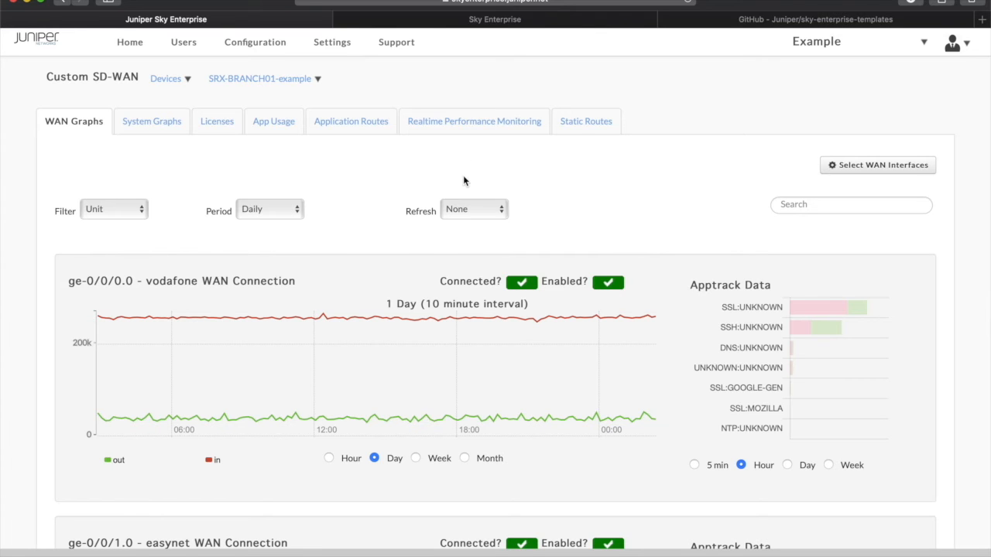
- Review the branch device's system health graphs
{"action": "left_click", "coordinate": [161, 123]}
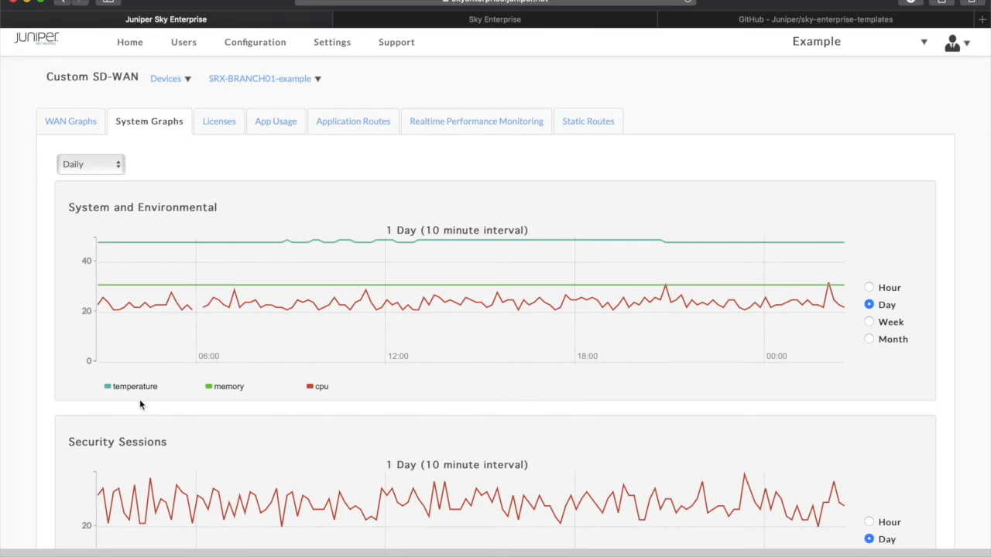
{"action": "scroll", "coordinate": [140, 403], "scroll_direction": "down", "scroll_amount": 2}
{"action": "scroll", "coordinate": [139, 403], "scroll_direction": "up", "scroll_amount": 2}
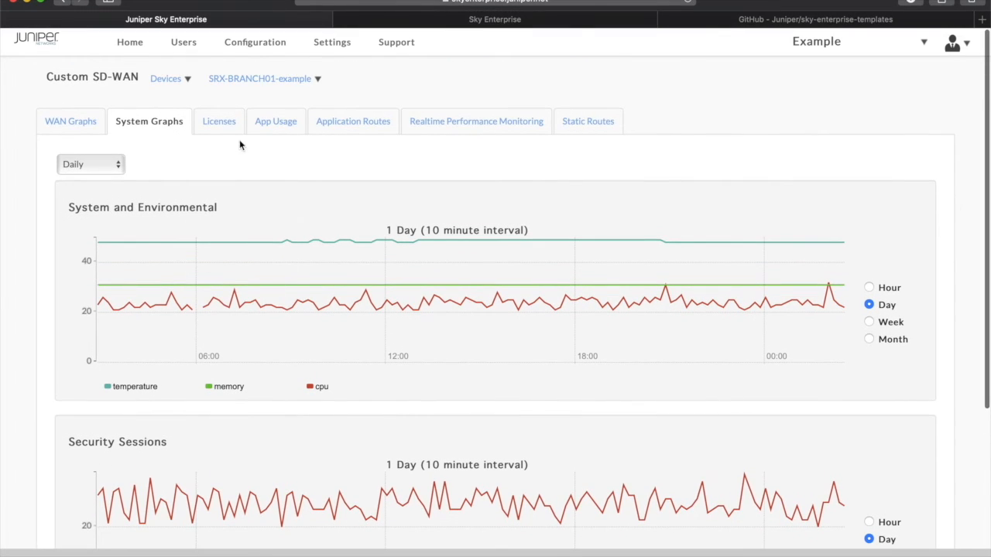
- Check App Usage report options without generating a report, then show the realtime monitoring probes
{"action": "left_click", "coordinate": [263, 134]}
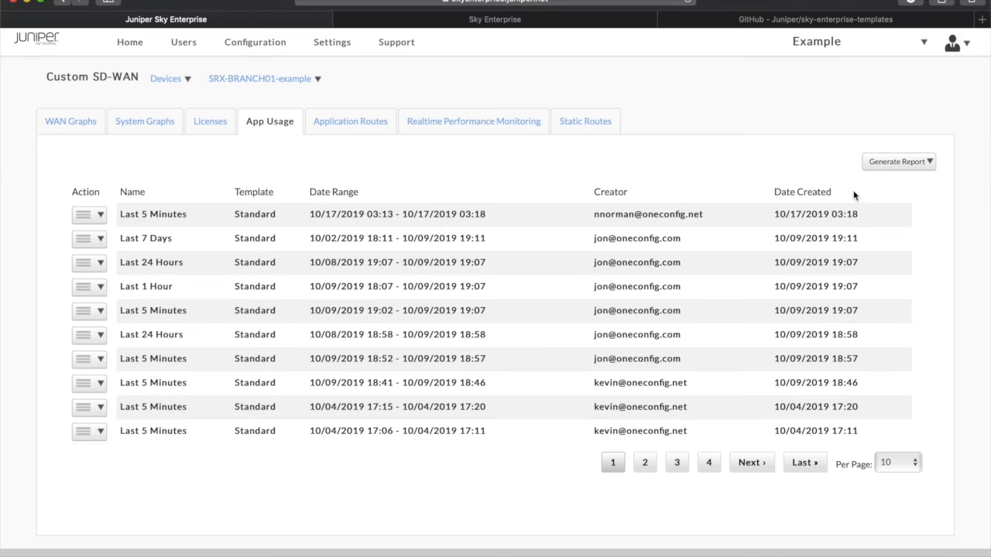
{"action": "left_click", "coordinate": [904, 163]}
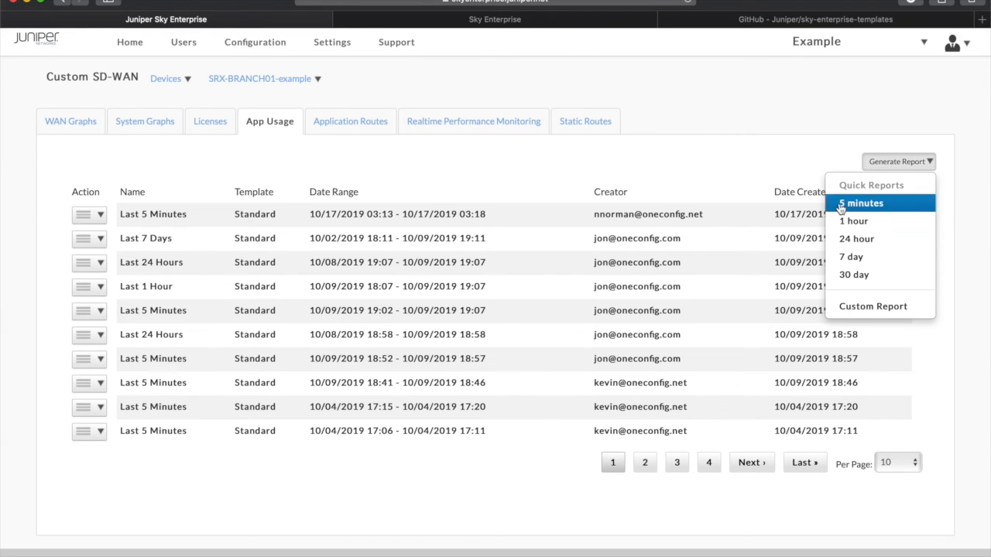
{"action": "left_click", "coordinate": [753, 163]}
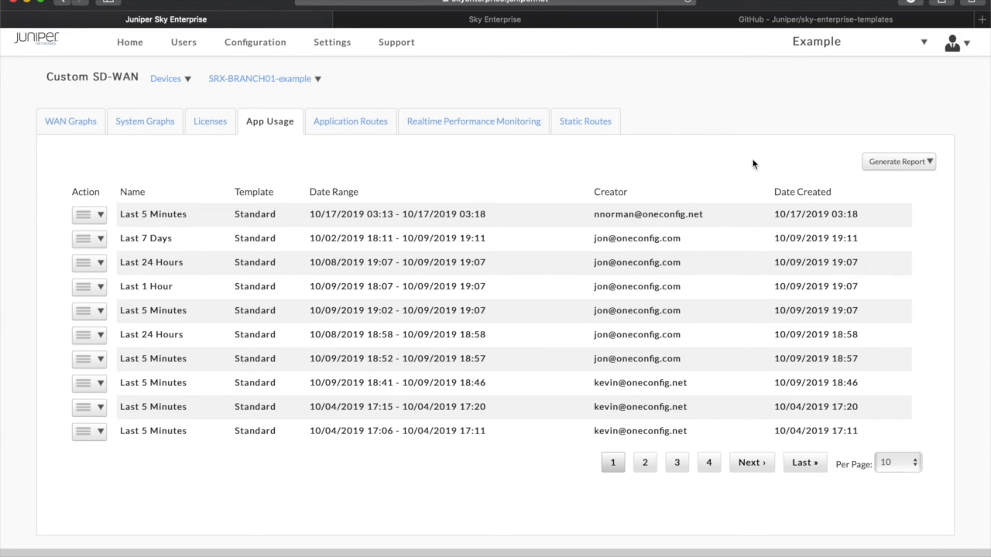
{"action": "left_click", "coordinate": [418, 130]}
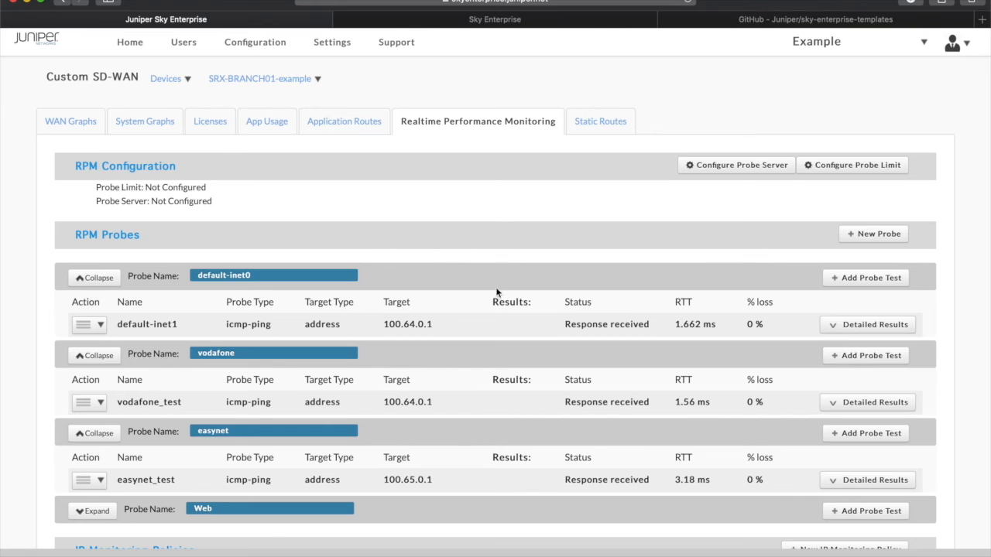
{"action": "left_click", "coordinate": [871, 324]}
{"action": "scroll", "coordinate": [546, 408], "scroll_direction": "down", "scroll_amount": 6}
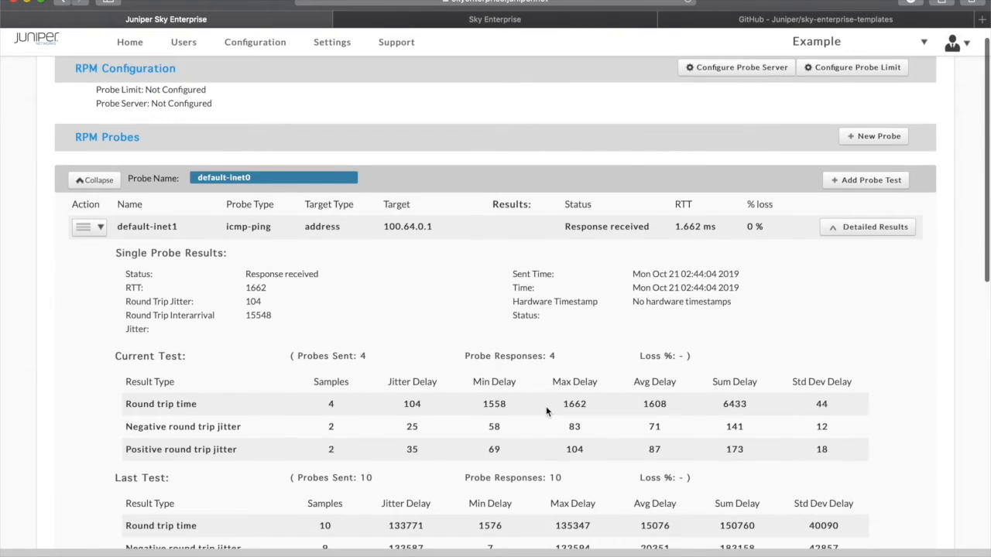
{"action": "scroll", "coordinate": [546, 408], "scroll_direction": "up", "scroll_amount": 4}
{"action": "scroll", "coordinate": [545, 411], "scroll_direction": "up", "scroll_amount": 2}
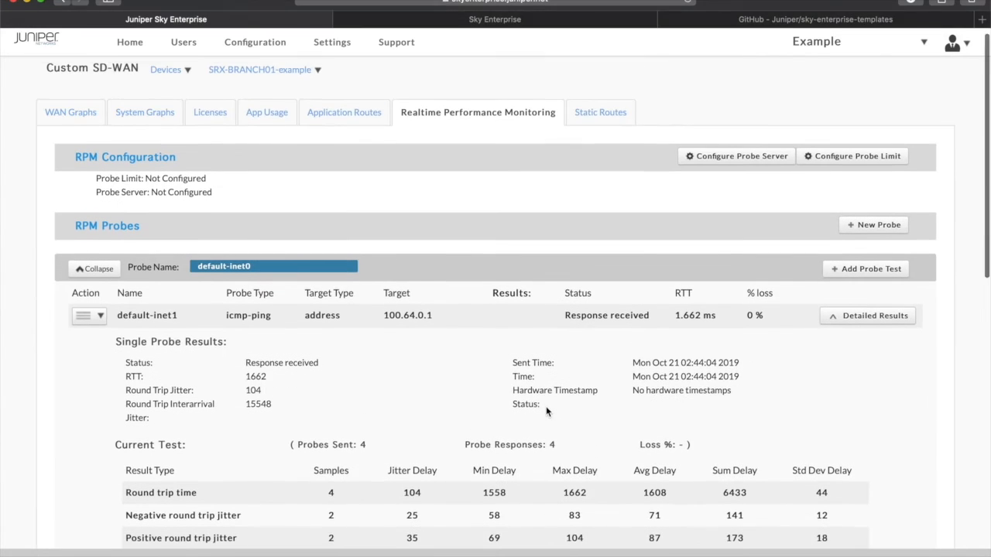
{"action": "left_click", "coordinate": [873, 326]}
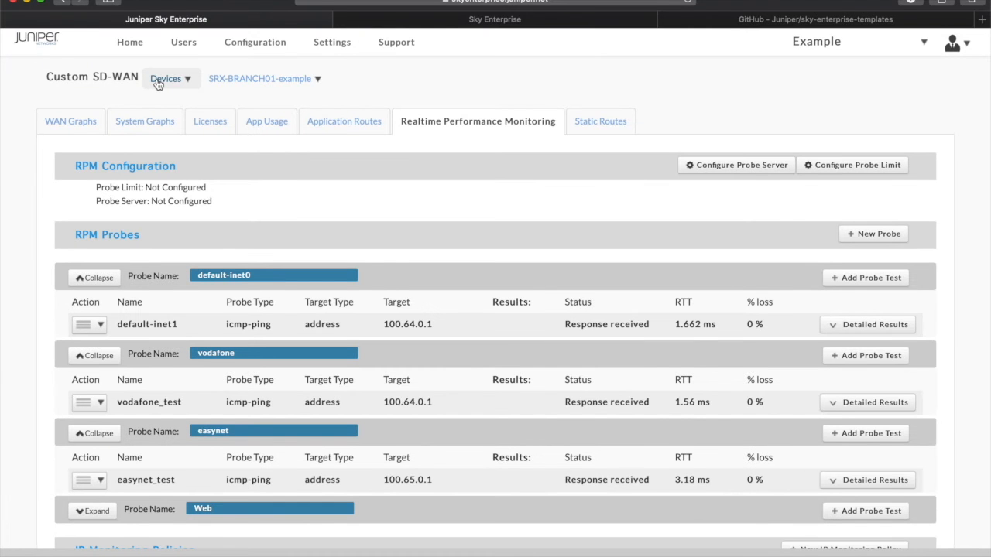
- In Application Routes, leave the vodafone and easy rule order unchanged and begin a new rule
{"action": "left_click", "coordinate": [362, 126]}
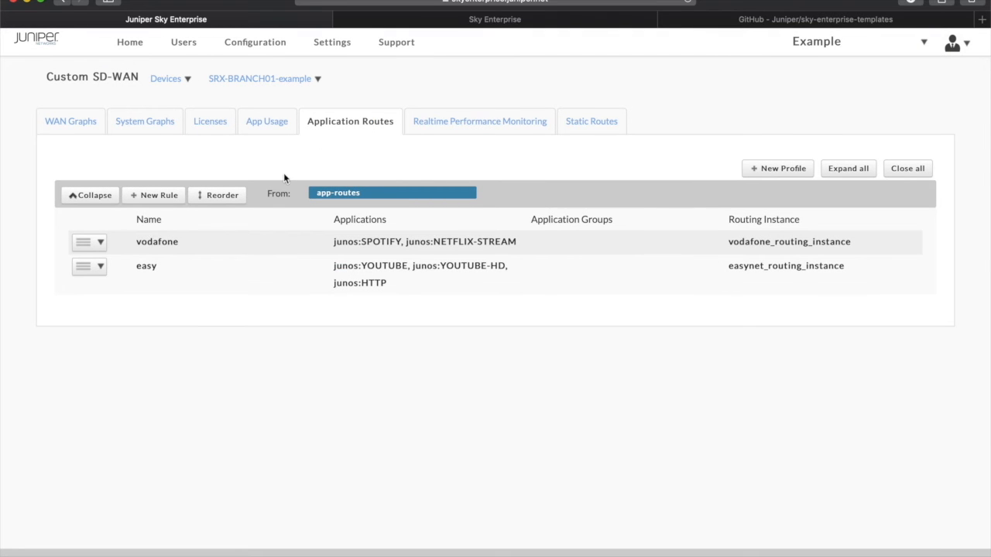
{"action": "left_click", "coordinate": [240, 198]}
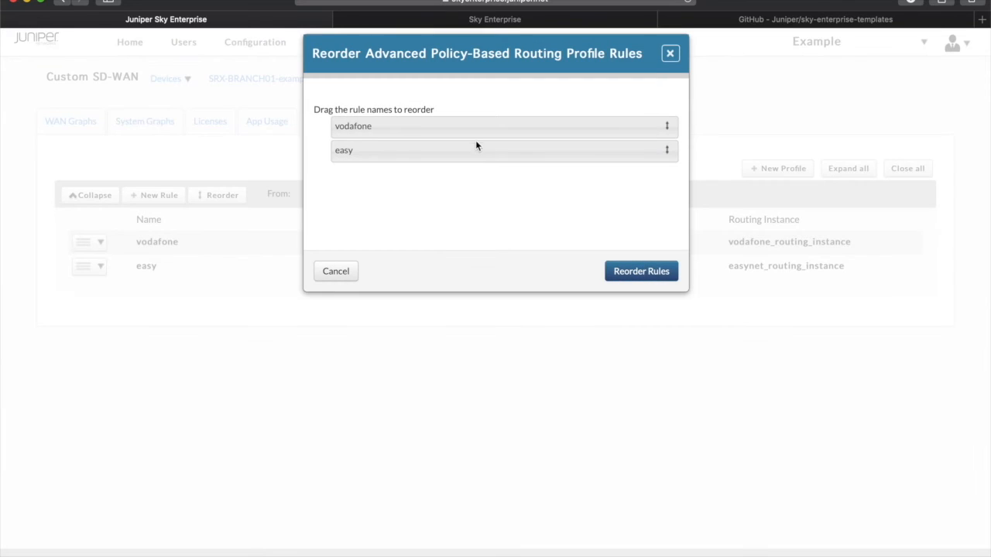
{"action": "left_click_drag", "start_coordinate": [476, 144], "coordinate": [471, 153]}
{"action": "left_click", "coordinate": [670, 54]}
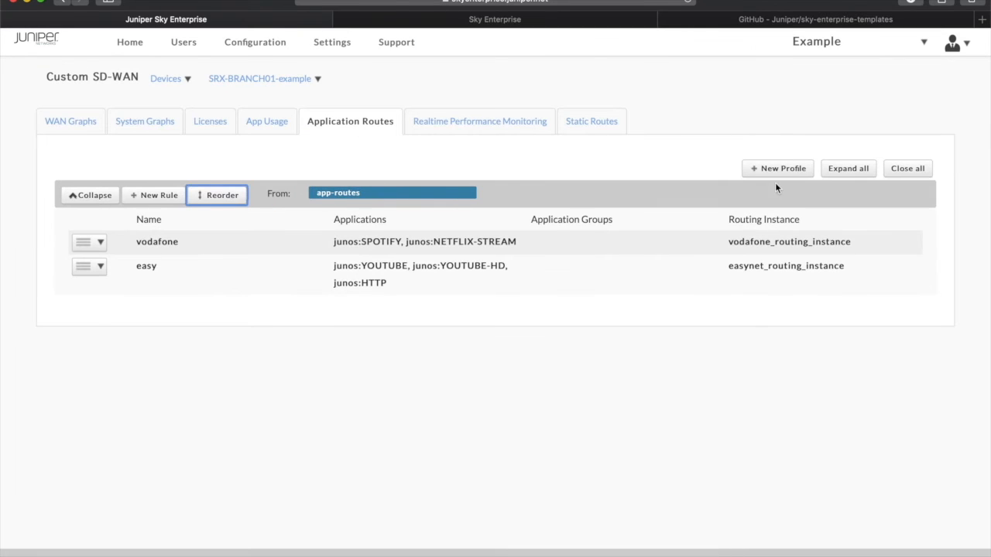
{"action": "left_click", "coordinate": [158, 199]}
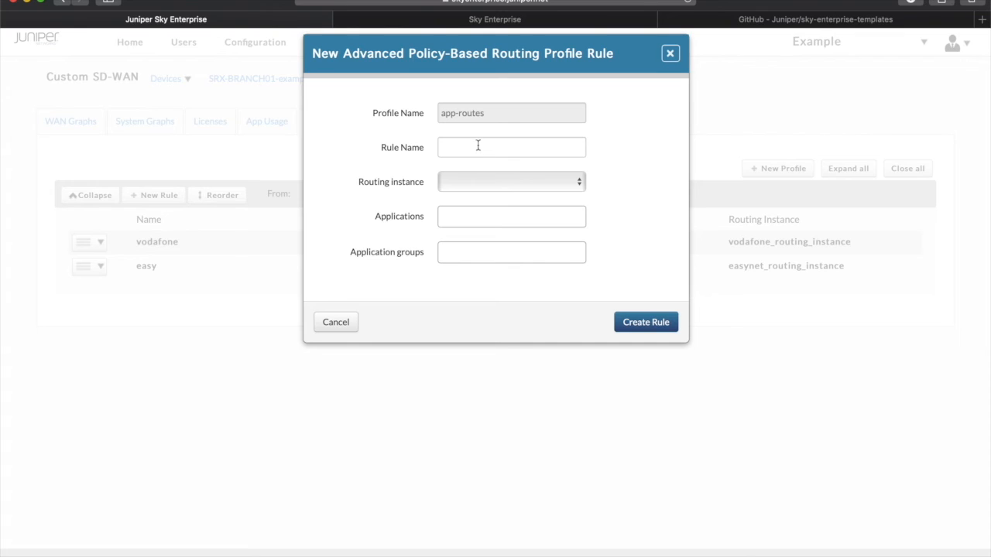
- Name the new rule 'social' and route it through easynet_routing_instance
{"action": "left_click", "coordinate": [478, 145]}
{"action": "type", "text": "social"}
{"action": "left_click", "coordinate": [479, 188]}
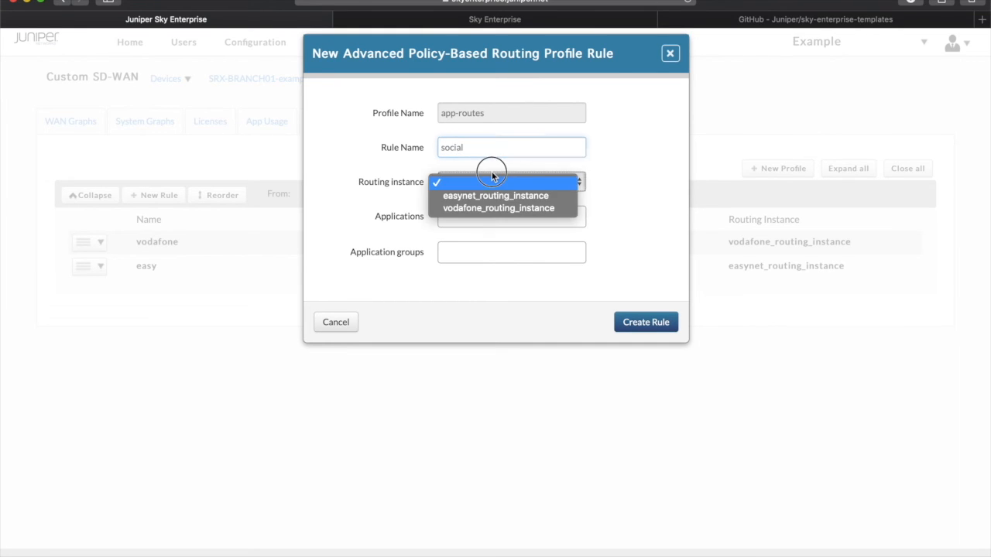
{"action": "left_click", "coordinate": [499, 197]}
- Search the applications for facebook and twitter, then clear the search
{"action": "left_click", "coordinate": [489, 215]}
{"action": "type", "text": "face"}
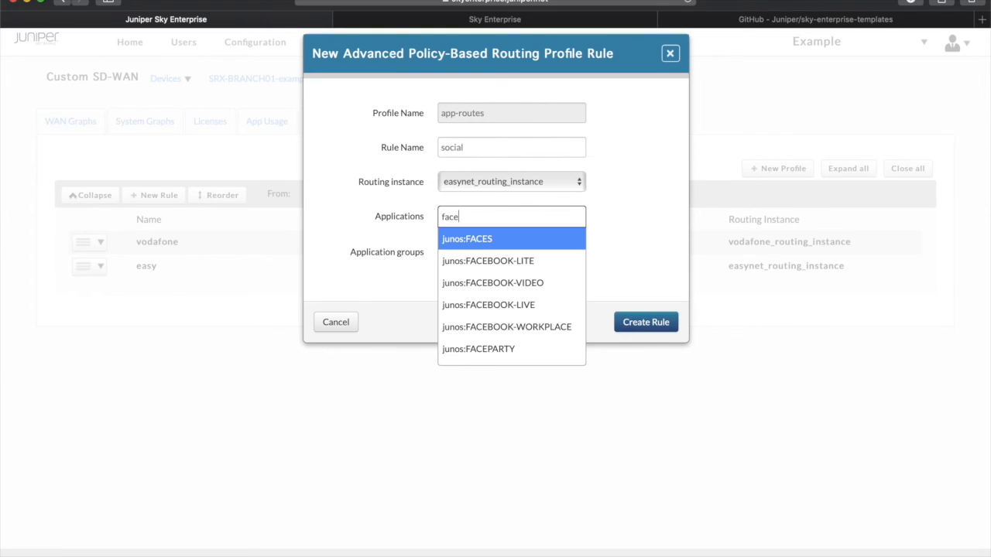
{"action": "type", "text": "boo"}
{"action": "key", "text": "super+a"}
{"action": "type", "text": "twitter"}
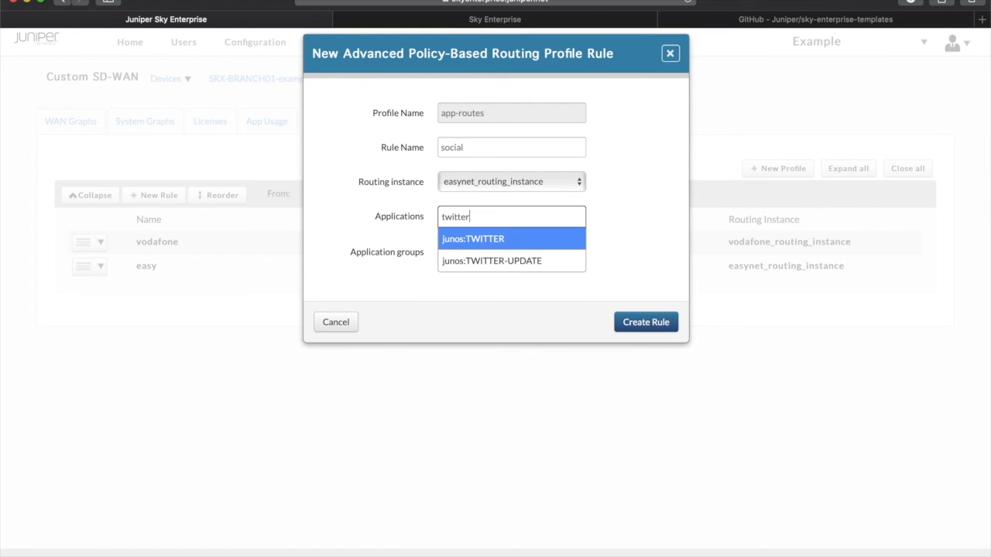
{"action": "key", "text": "super+a"}
{"action": "key", "text": "BackSpace"}
- Add the social-networking and video-streaming application groups to the rule
{"action": "left_click", "coordinate": [513, 257]}
{"action": "type", "text": "social"}
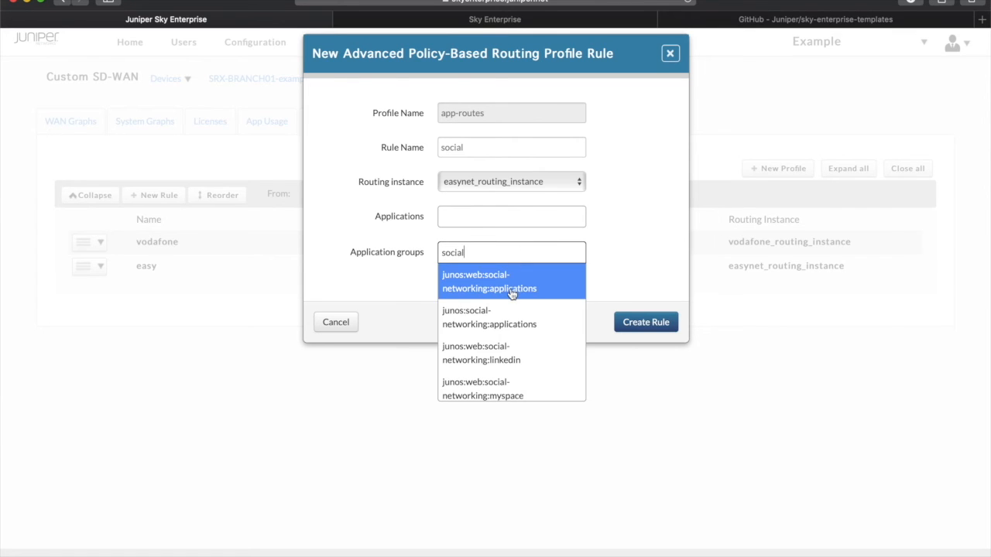
{"action": "left_click", "coordinate": [511, 291]}
{"action": "type", "text": "streamin"}
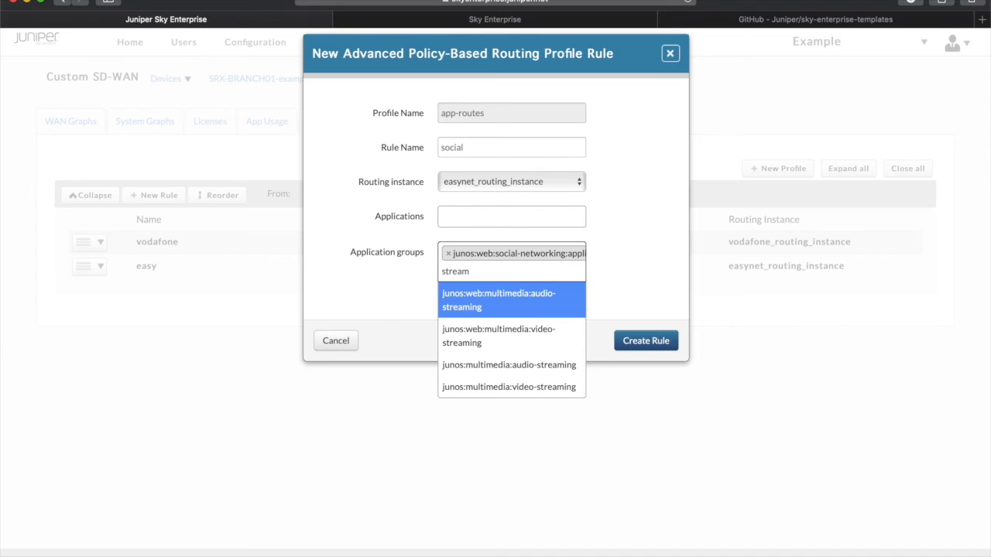
{"action": "left_click", "coordinate": [513, 334]}
- Add junos:YOUTUBE to the rule's applications, then discard the rule unsaved
{"action": "left_click", "coordinate": [496, 219]}
{"action": "type", "text": "youtu"}
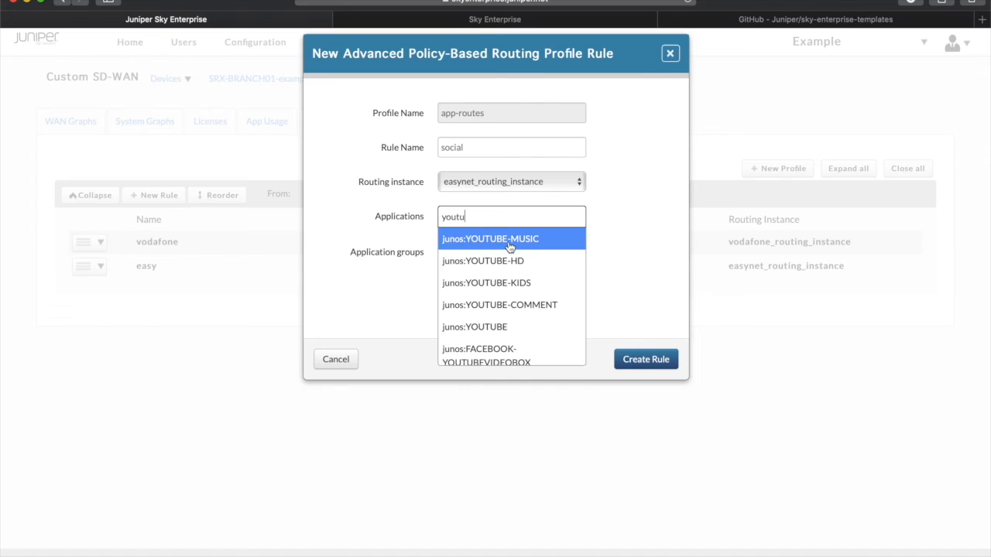
{"action": "left_click", "coordinate": [539, 333]}
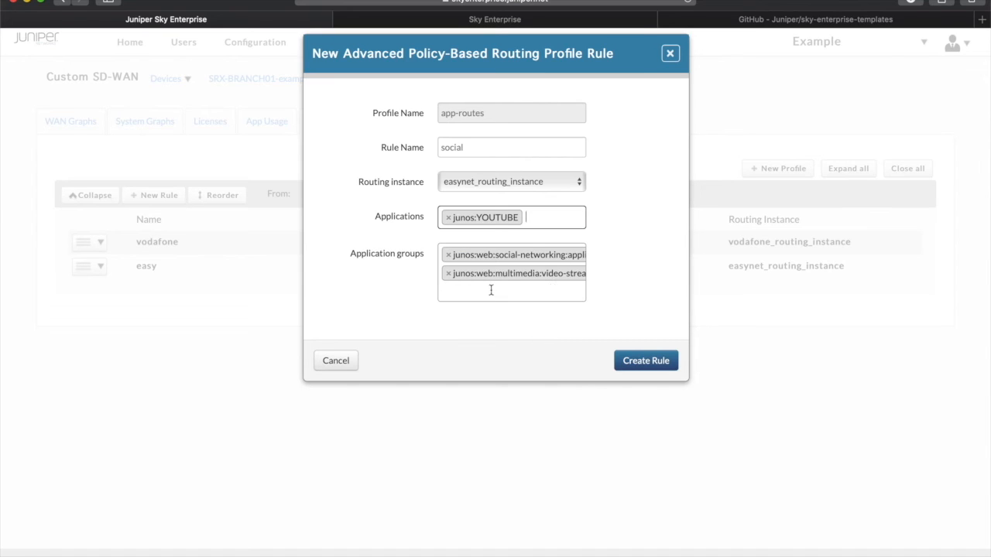
{"action": "left_click", "coordinate": [670, 53]}
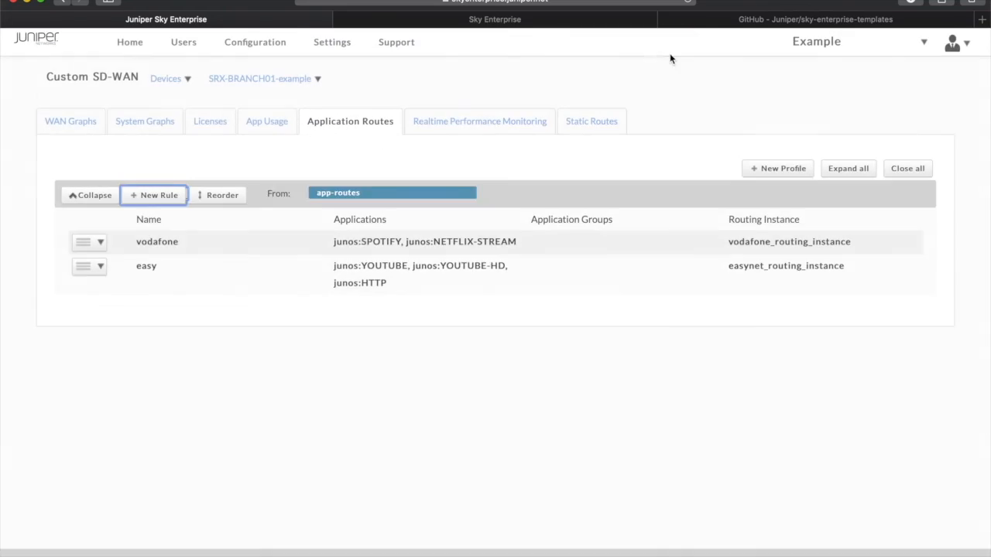